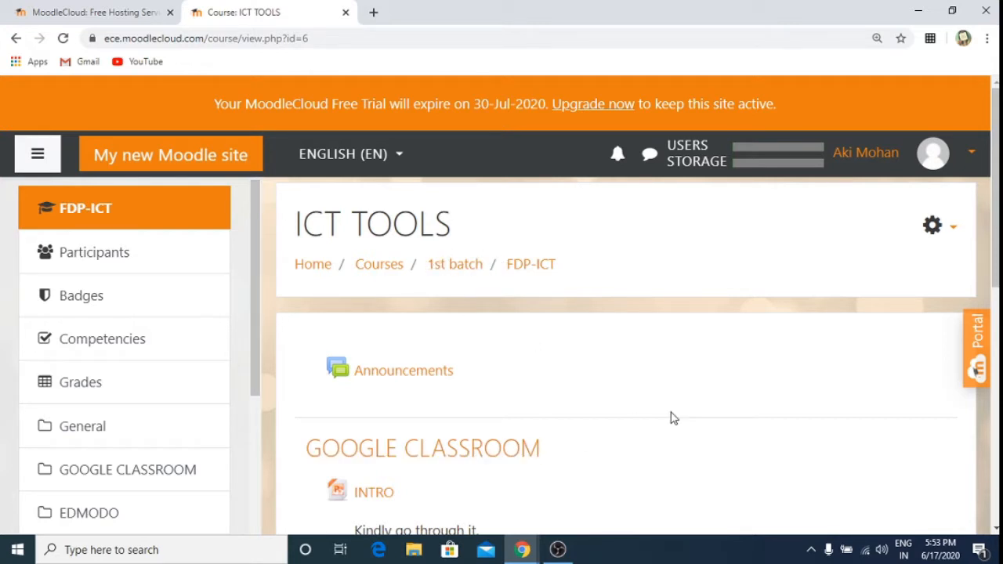
Step: Go from the course page to the site home page and open Site administration
key(Down)
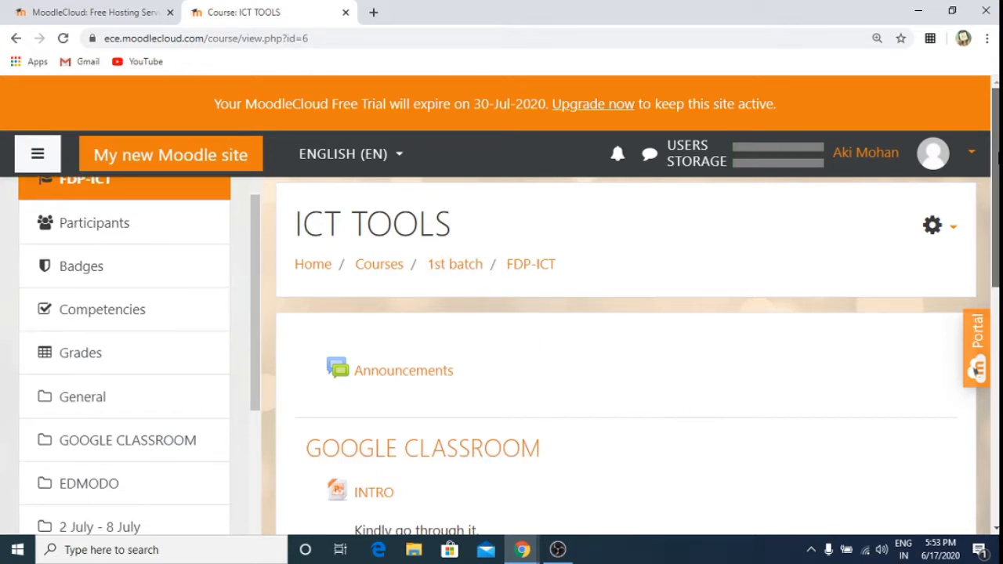
scroll(533, 195, down, 3)
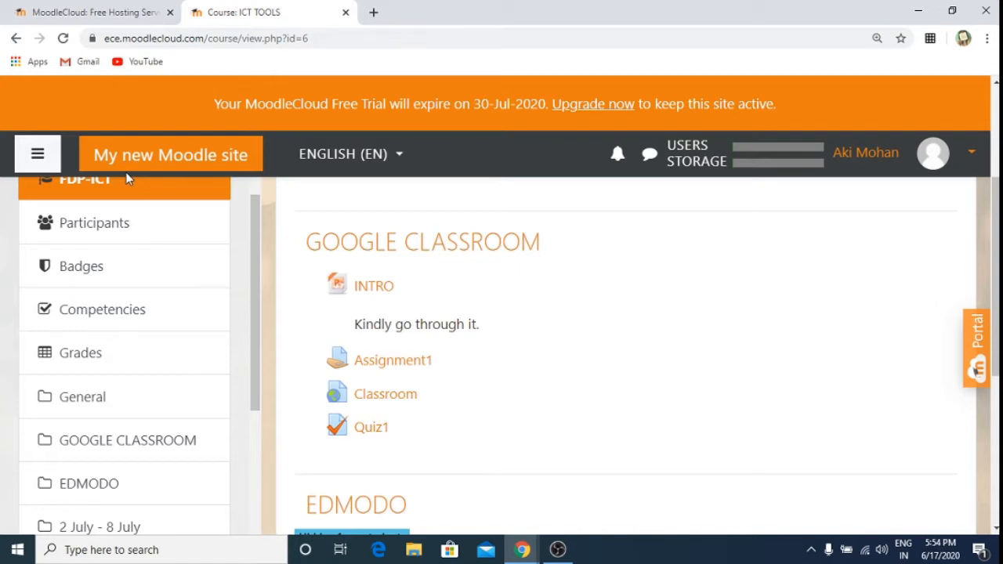
scroll(255, 212, up, 1)
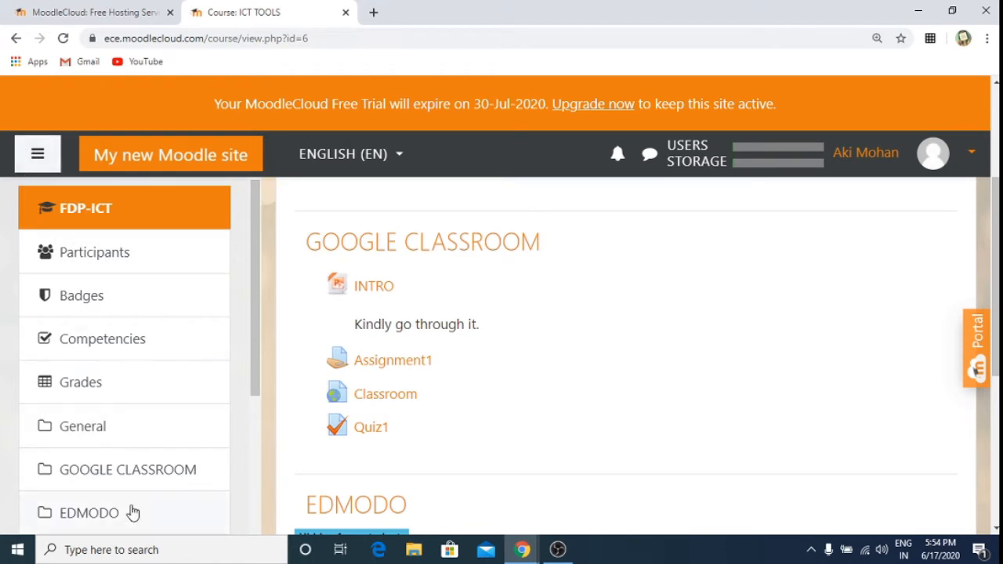
click(37, 153)
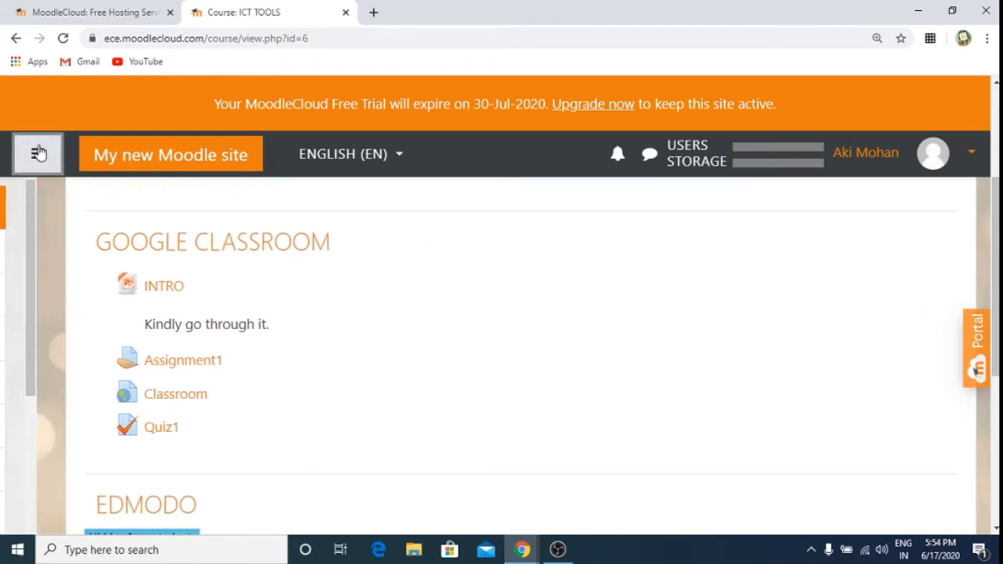
click(38, 153)
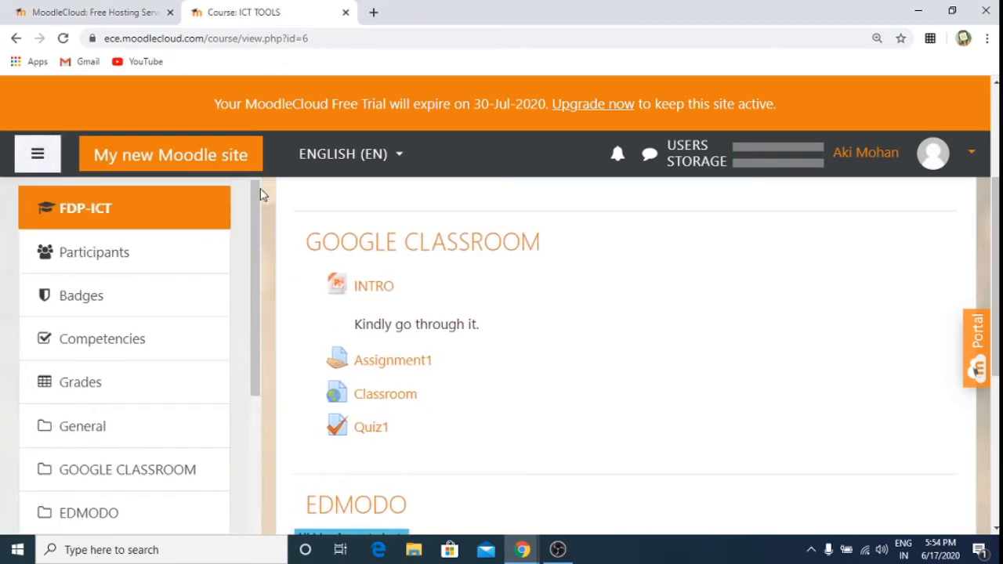
drag(254, 229, 290, 457)
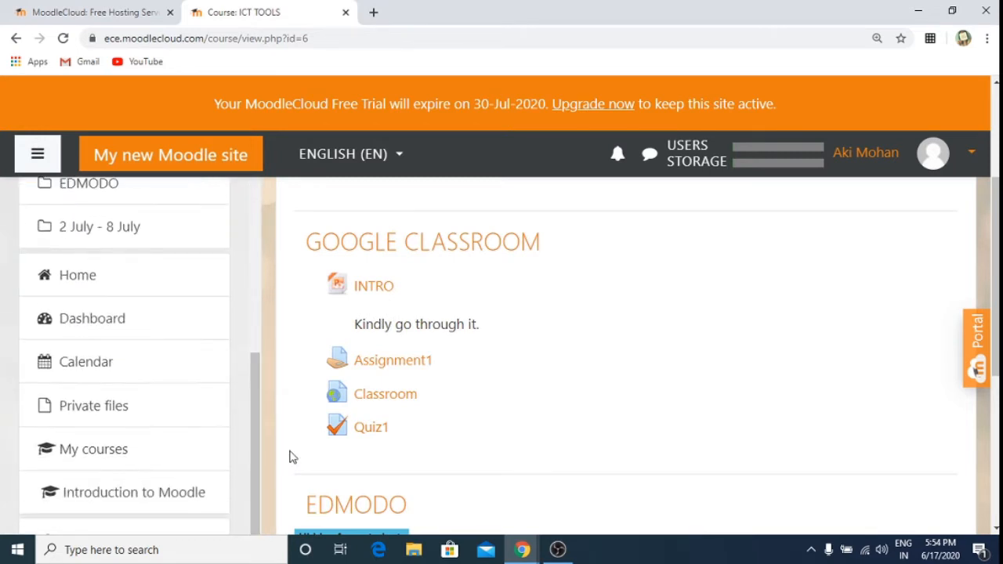
click(89, 289)
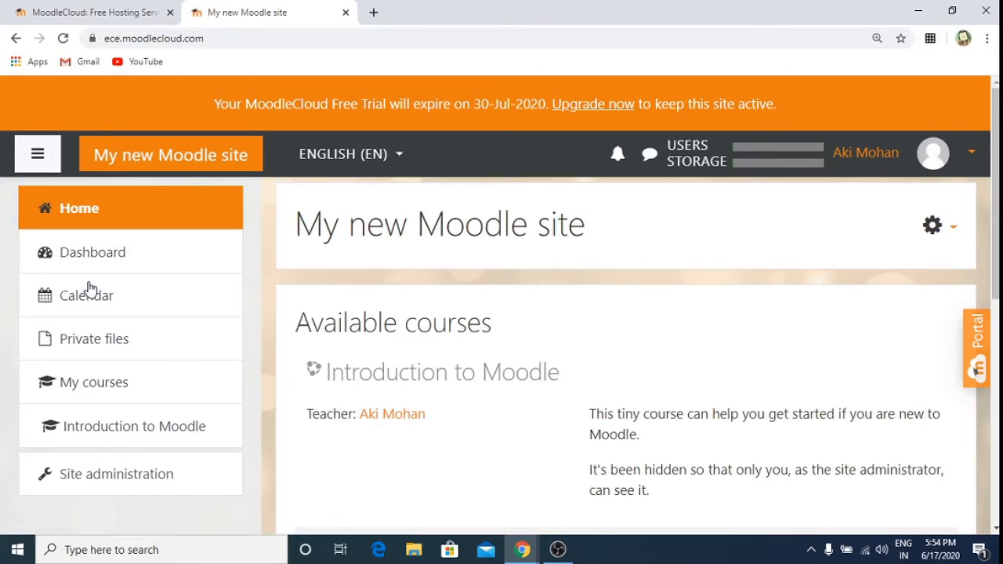
click(92, 476)
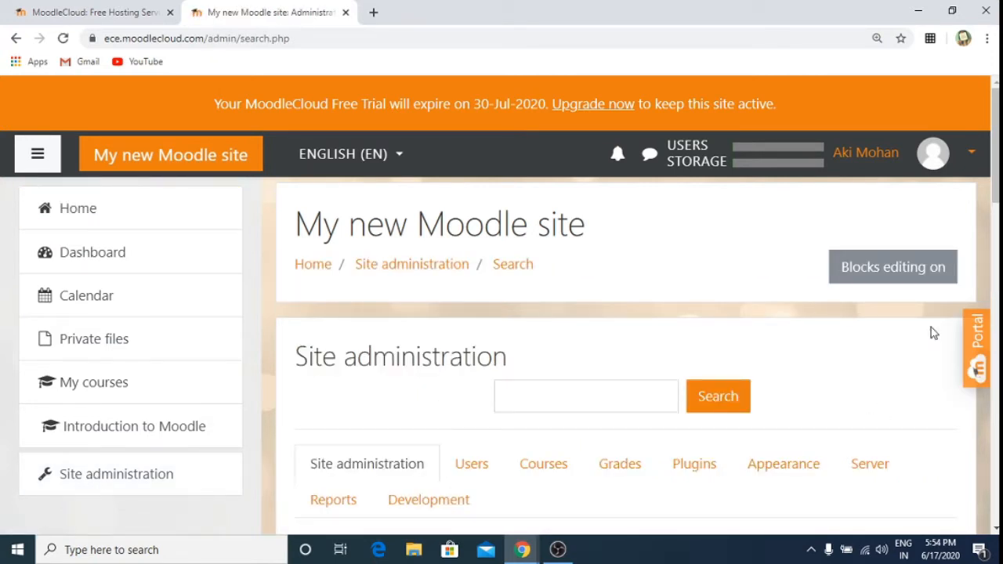
Step: Show the Plugins tab and scroll down to the Authentication settings
scroll(932, 333, down, 2)
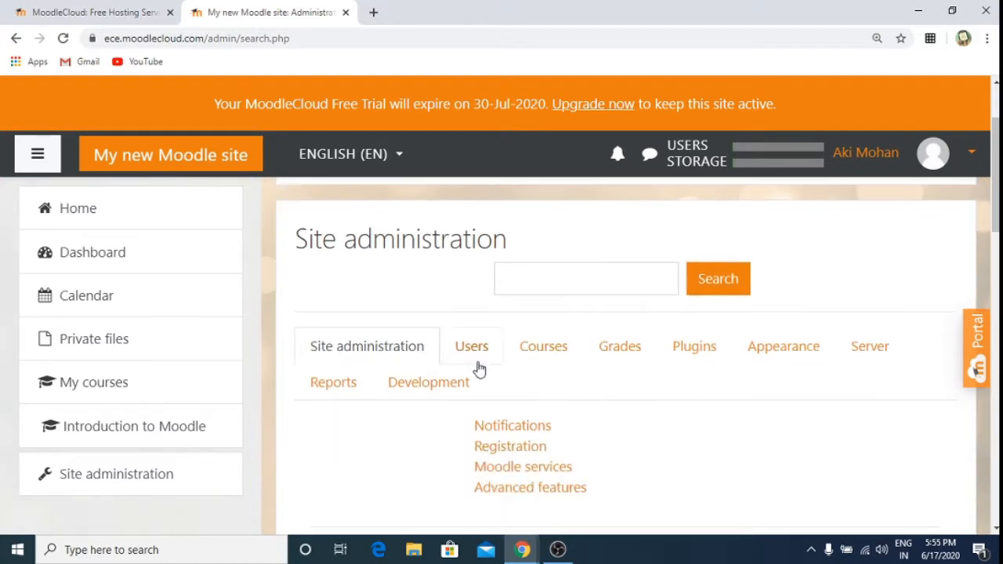
click(695, 355)
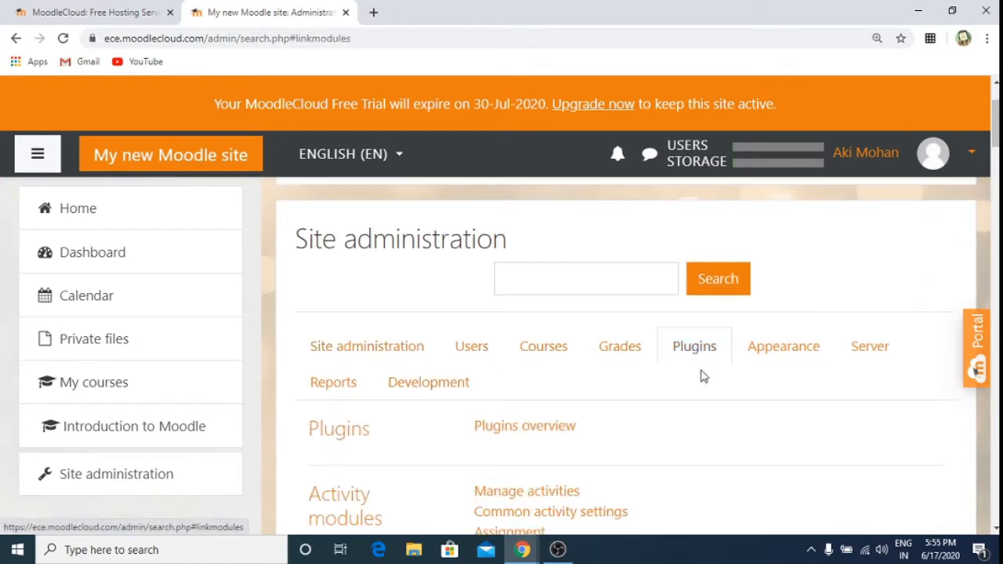
scroll(710, 388, down, 1)
scroll(711, 389, down, 3)
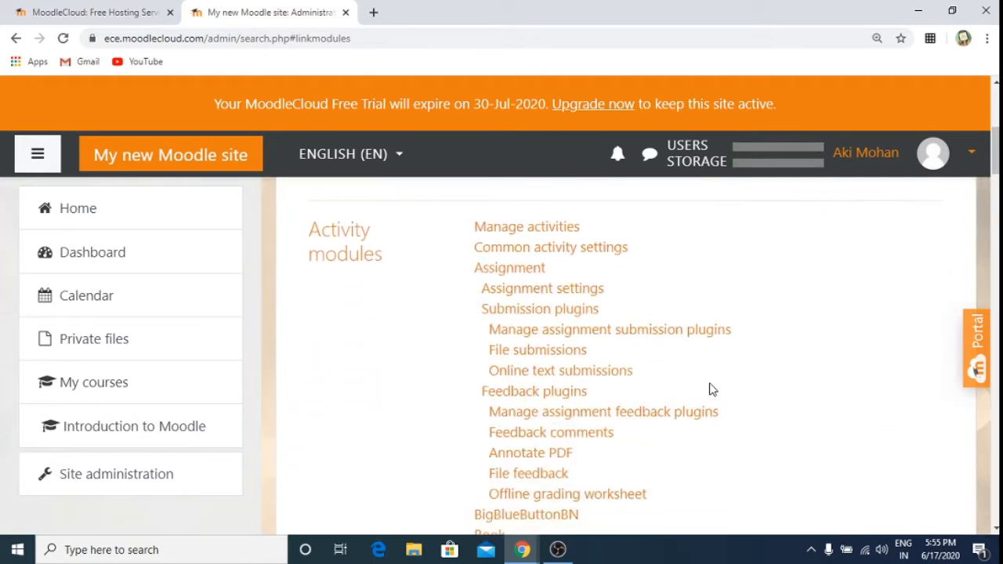
scroll(711, 389, down, 4)
scroll(711, 389, up, 1)
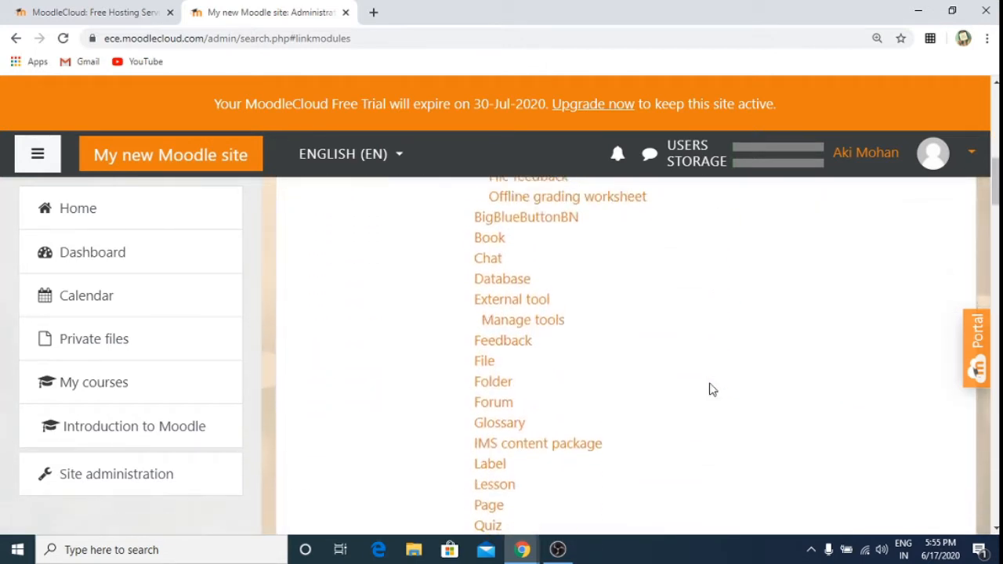
scroll(711, 389, up, 5)
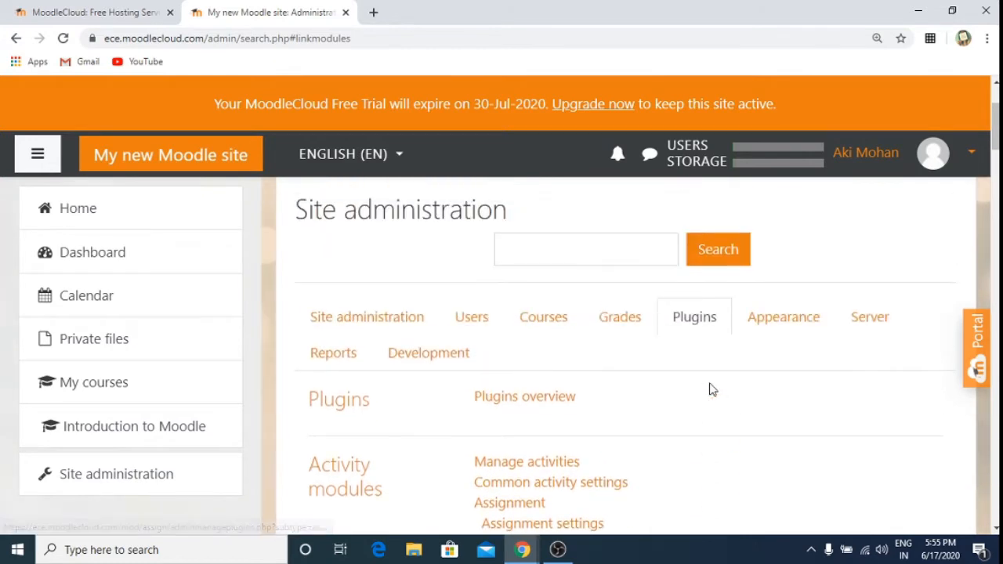
scroll(711, 389, down, 10)
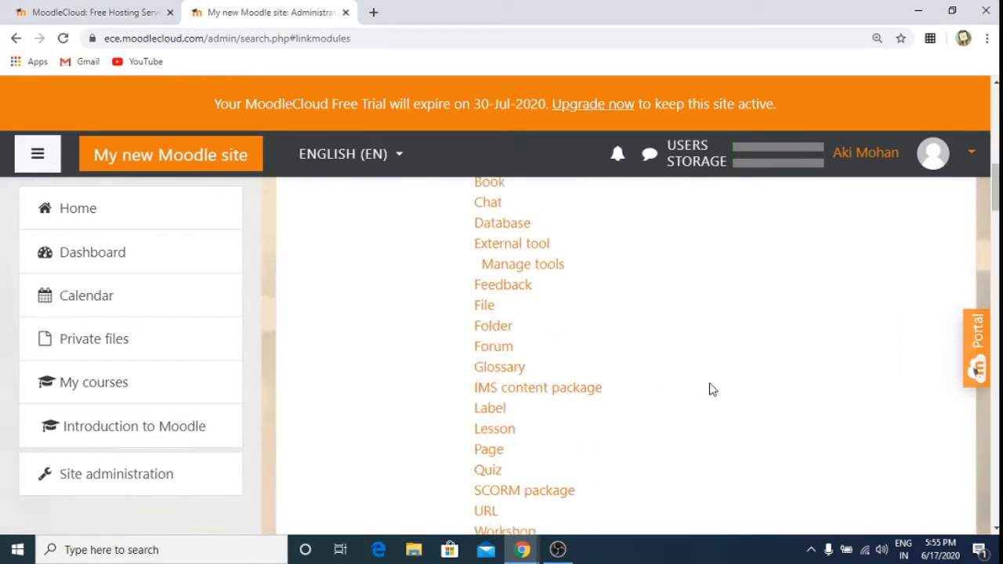
scroll(711, 389, down, 3)
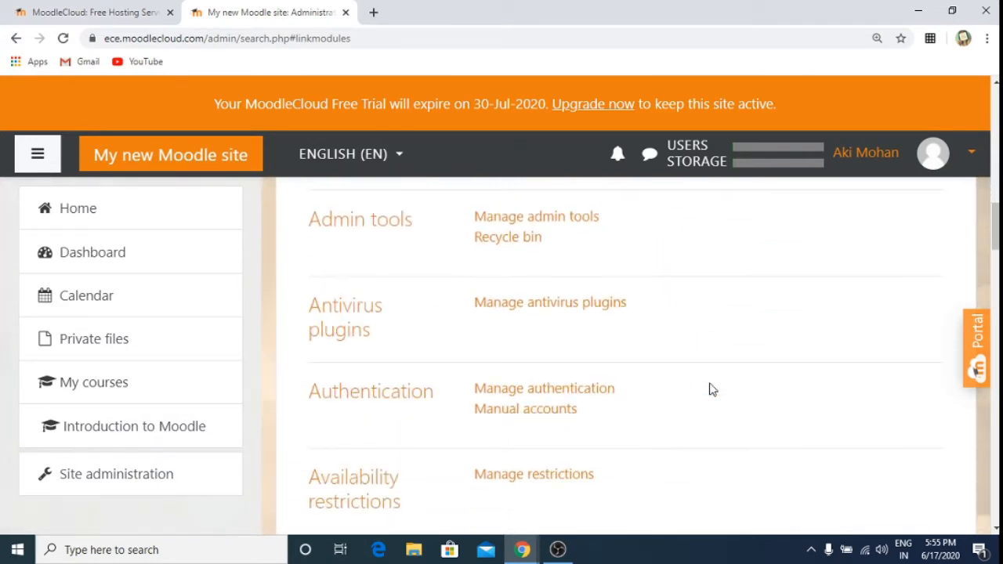
scroll(711, 390, down, 1)
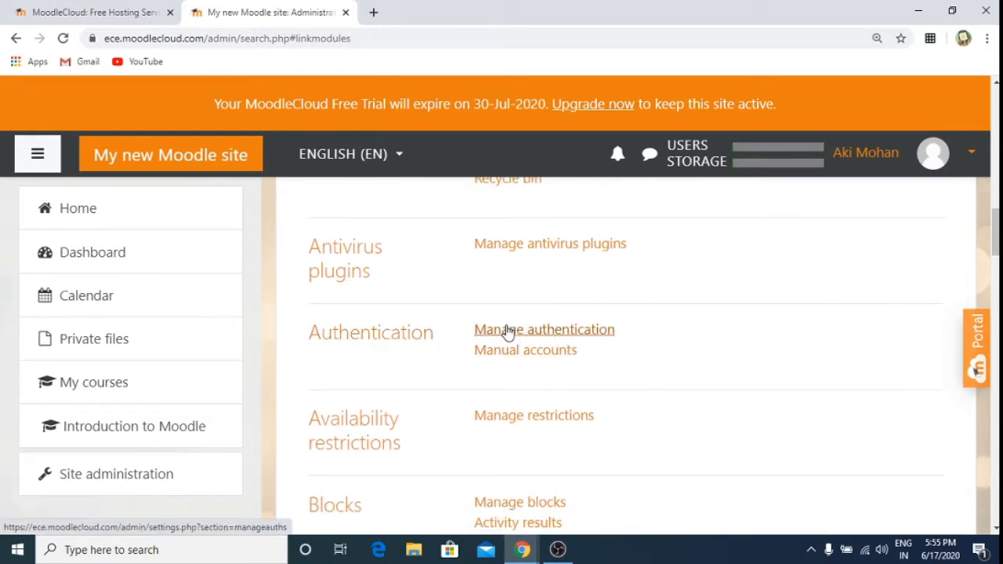
Step: On Manage authentication, enable the Email-based self-registration plugin
click(561, 331)
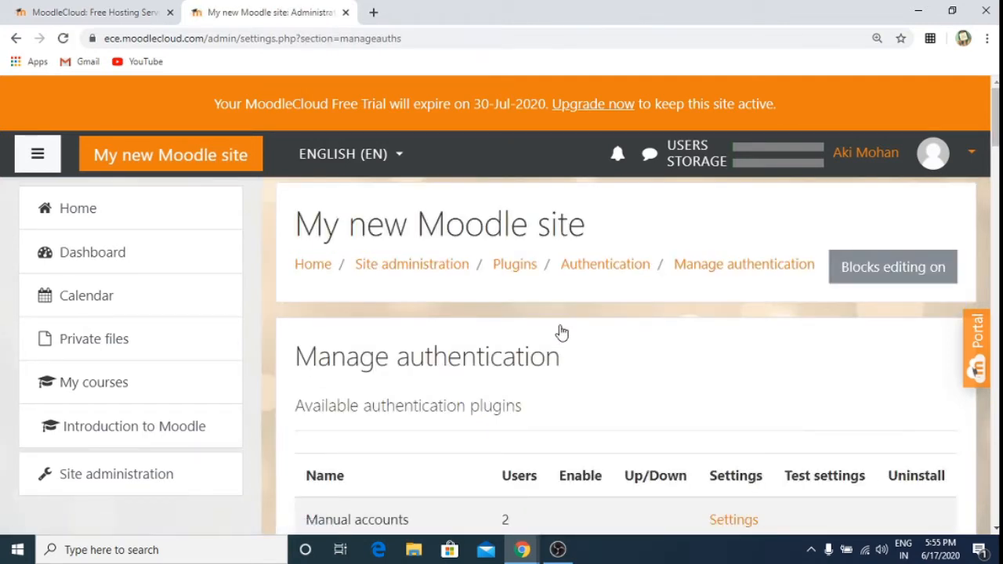
scroll(561, 332, down, 3)
scroll(560, 332, down, 3)
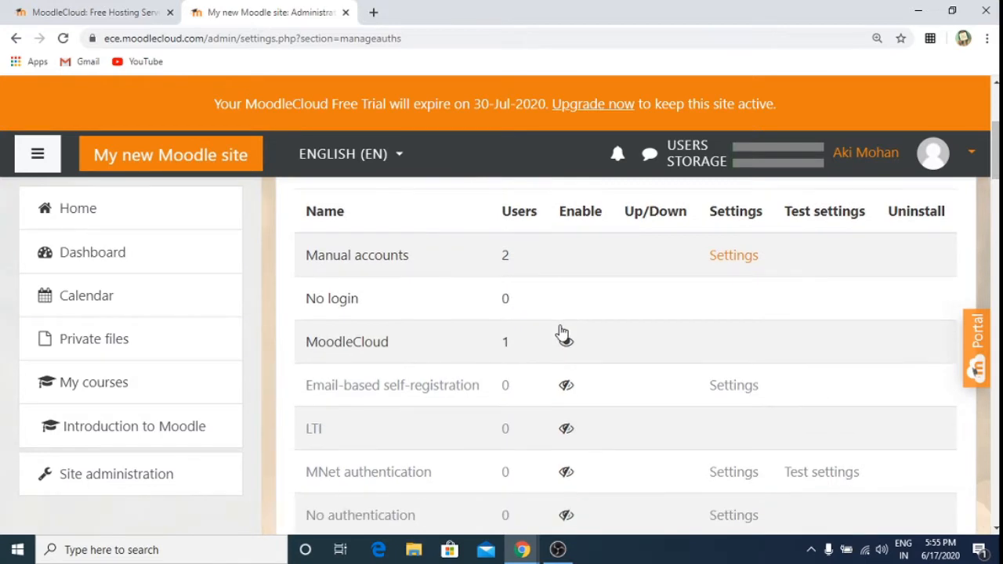
scroll(560, 332, down, 1)
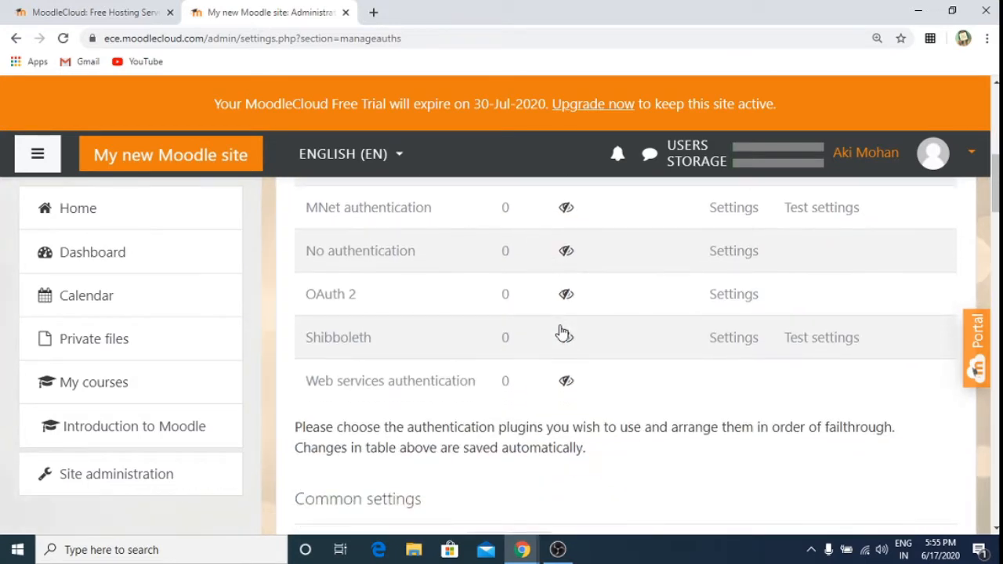
scroll(561, 332, up, 6)
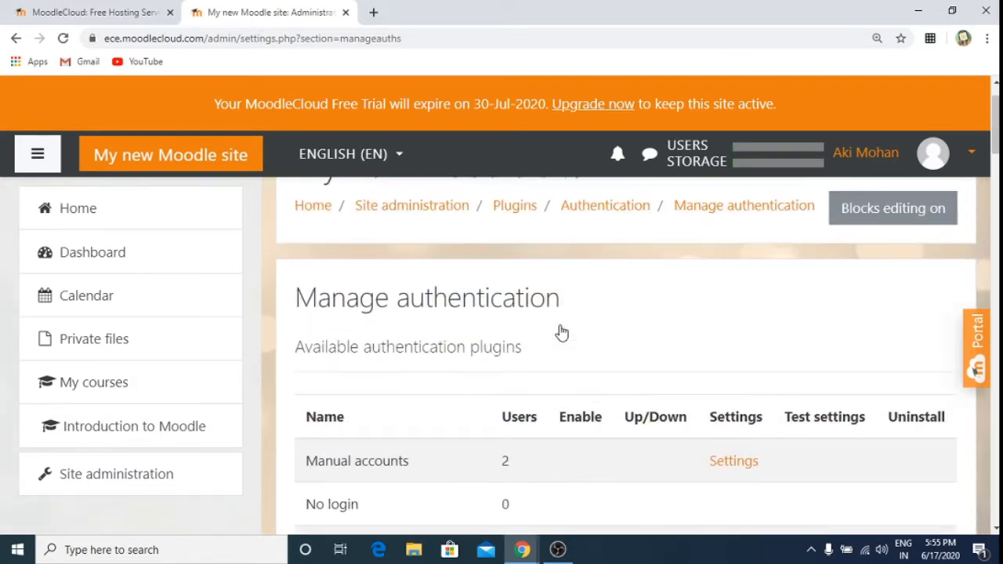
scroll(560, 332, down, 3)
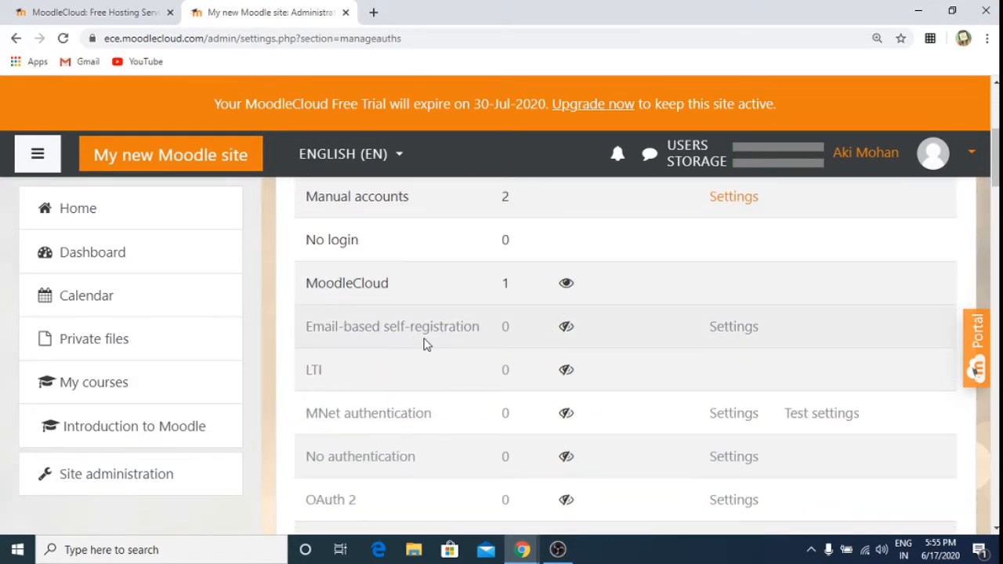
click(567, 329)
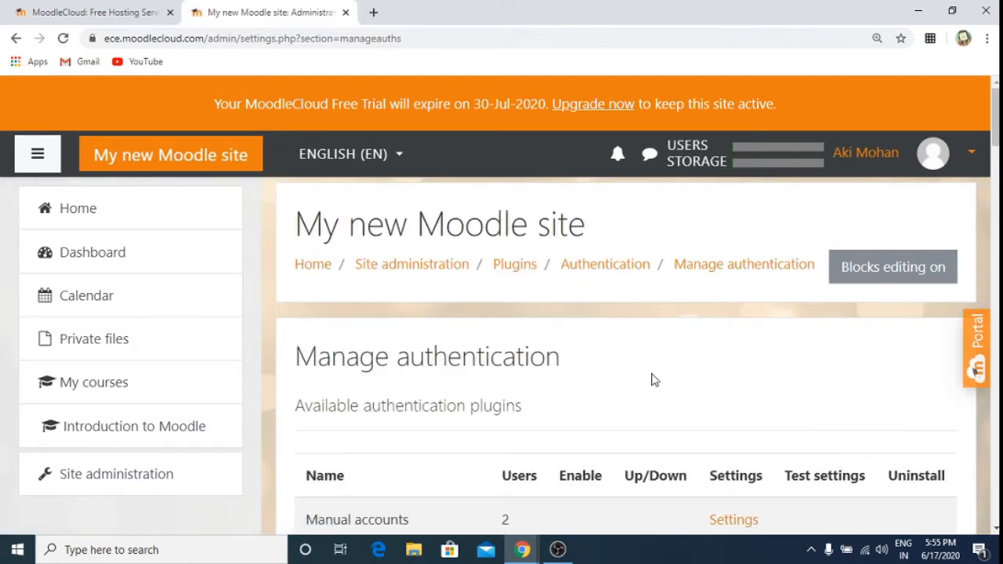
scroll(652, 379, down, 4)
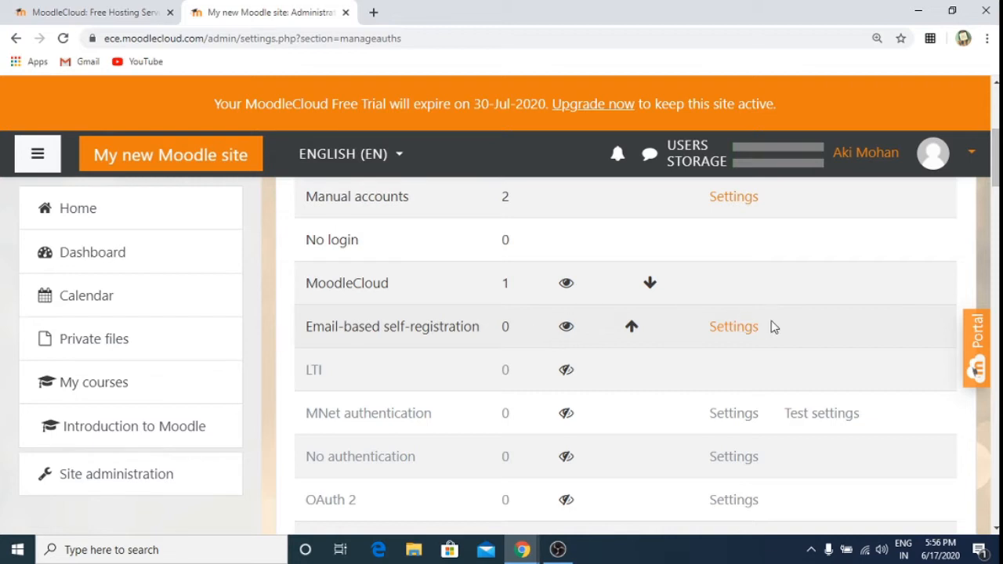
Step: In the Email-based self-registration settings, set the First name and Surname lock values to Locked
click(726, 332)
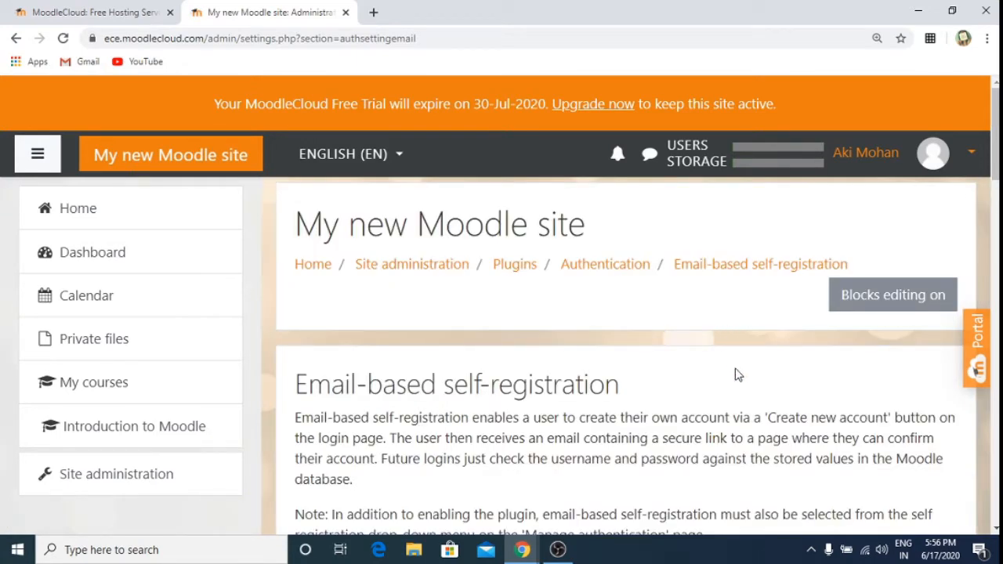
scroll(736, 375, down, 5)
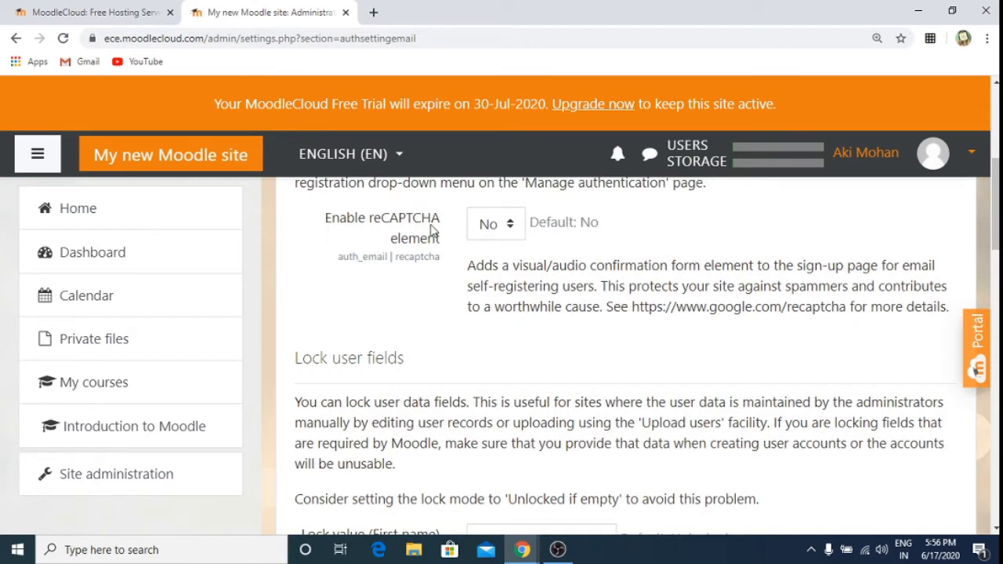
scroll(642, 280, down, 10)
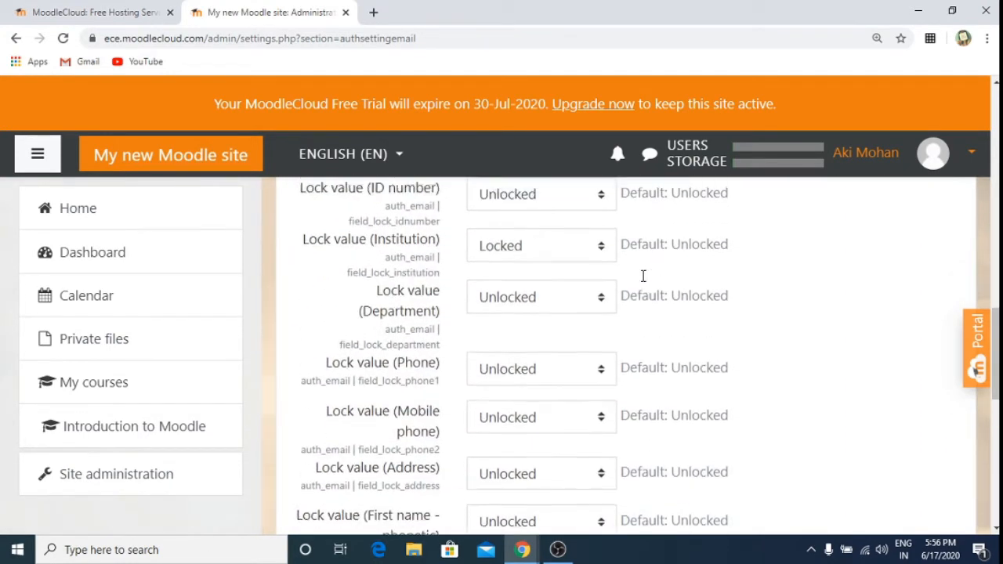
scroll(642, 278, up, 5)
scroll(642, 282, down, 1)
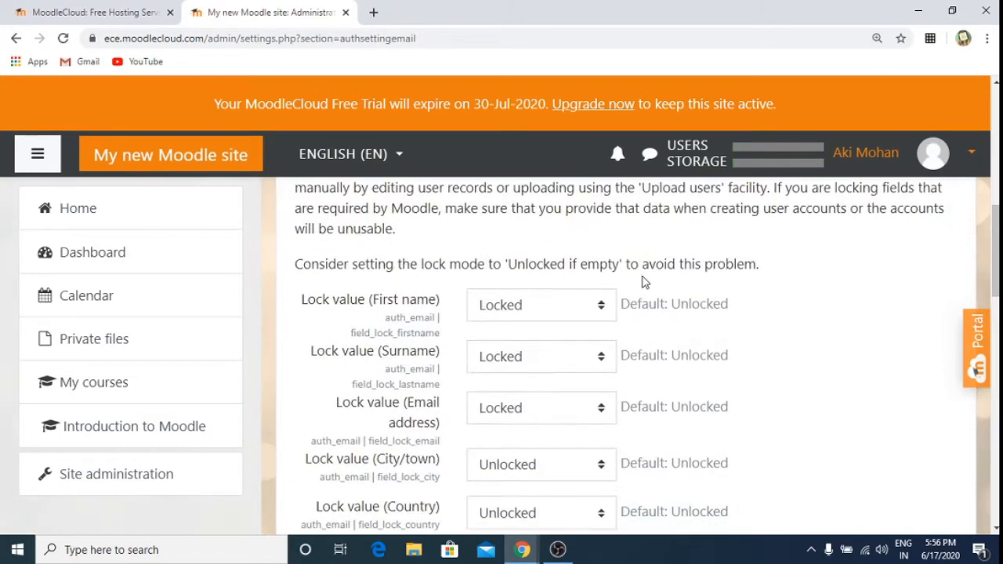
click(600, 310)
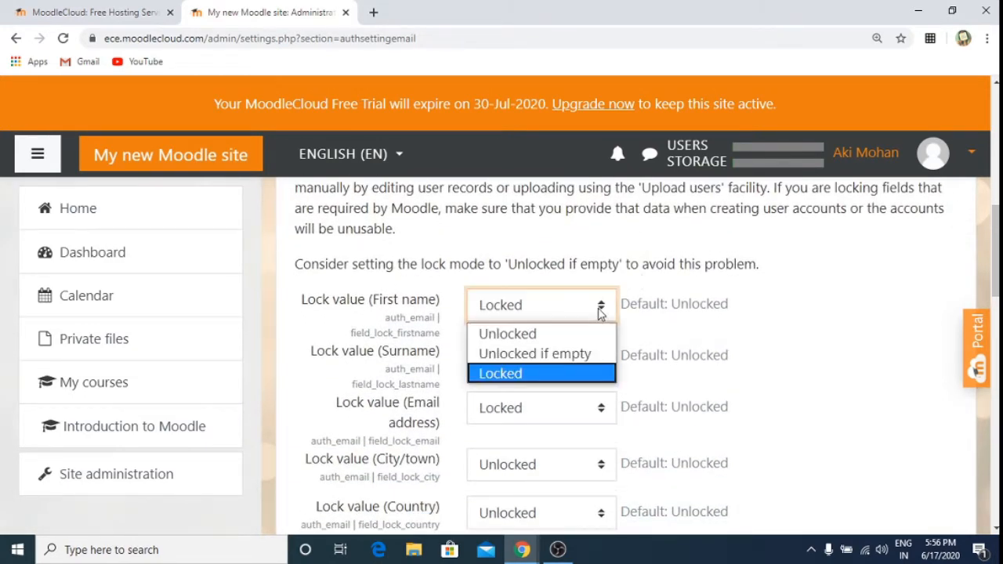
click(561, 374)
click(603, 360)
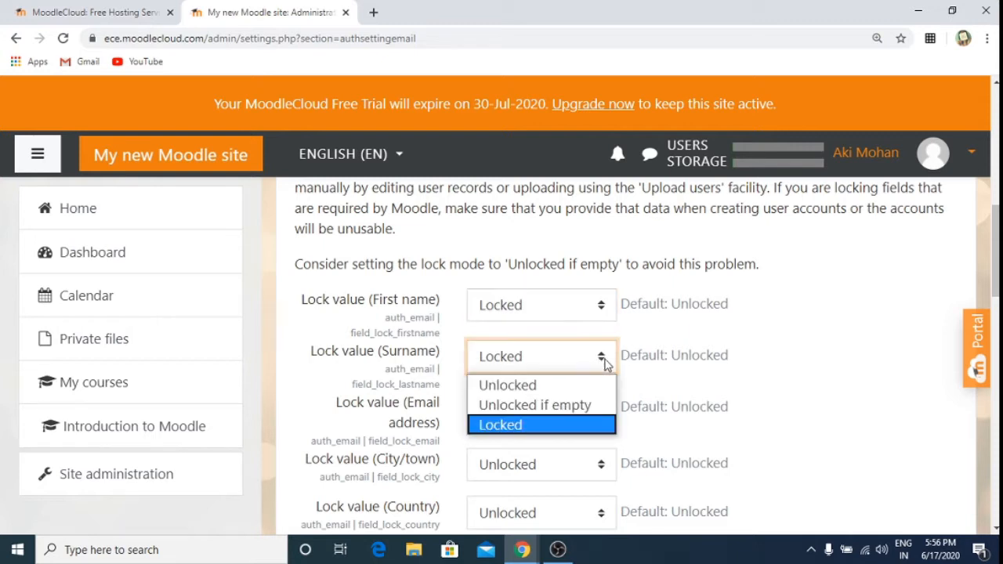
click(572, 433)
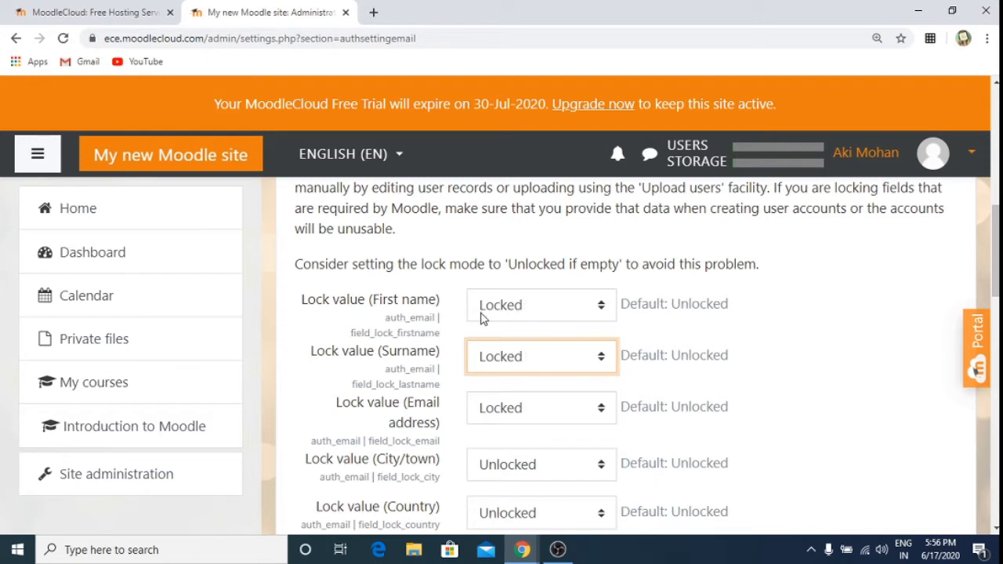
click(600, 306)
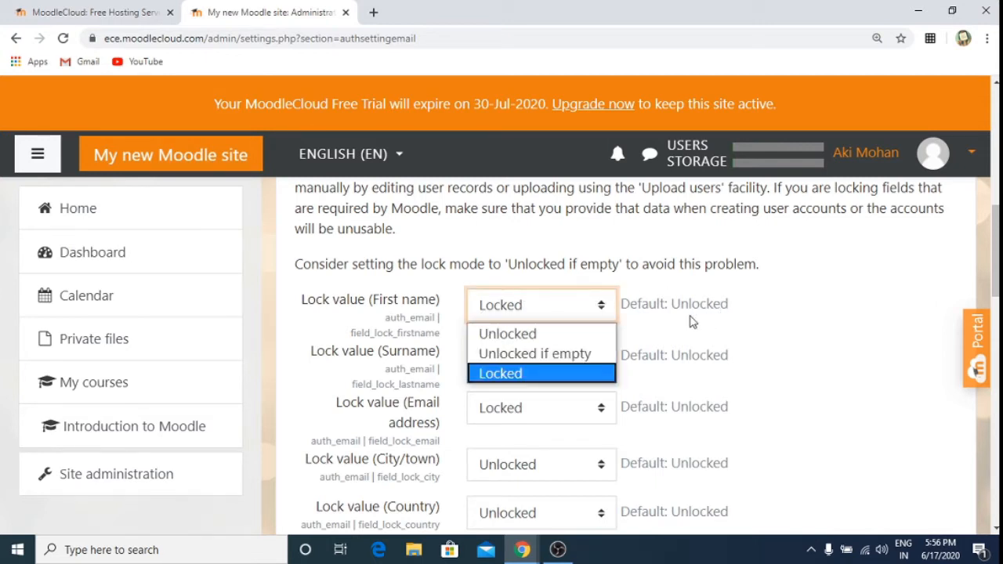
click(759, 326)
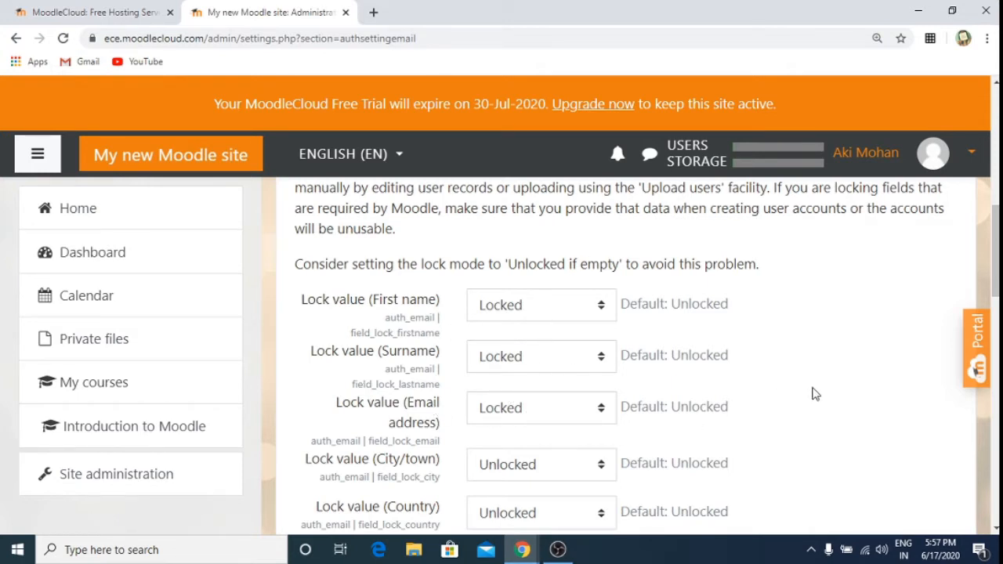
Step: Save the self-registration settings with the profile fields locked
scroll(812, 393, down, 5)
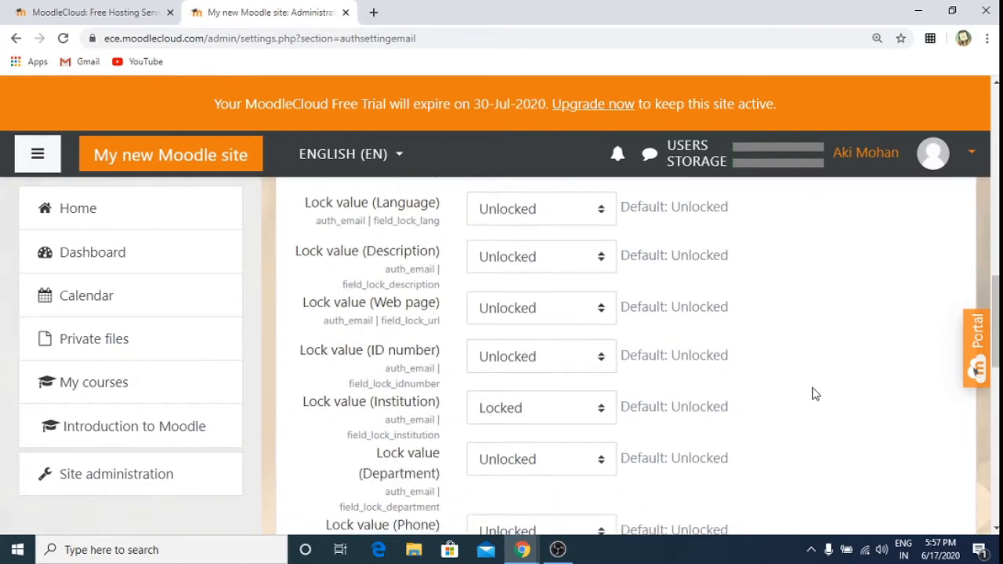
scroll(813, 393, down, 2)
scroll(813, 394, up, 1)
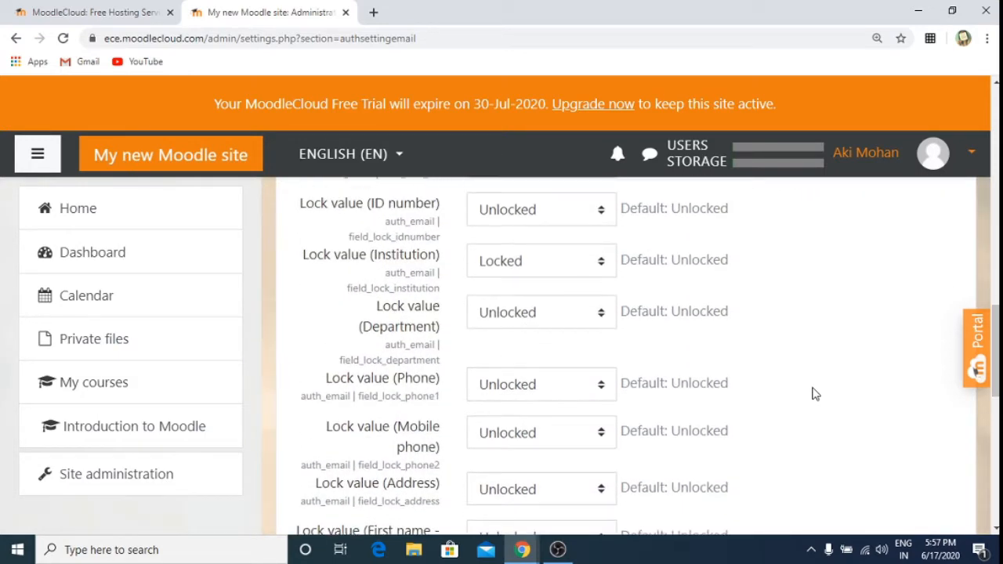
scroll(813, 394, down, 1)
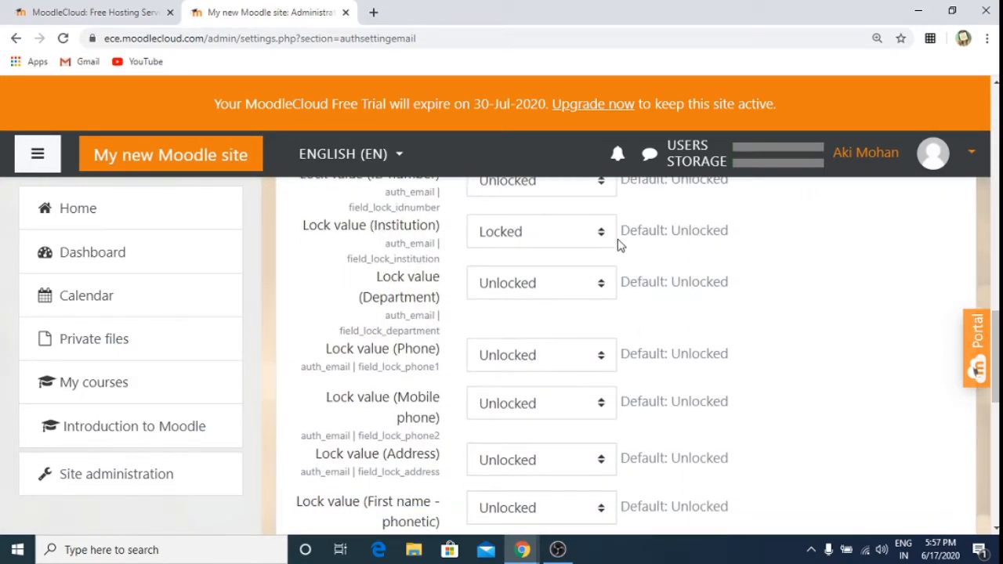
scroll(844, 260, down, 3)
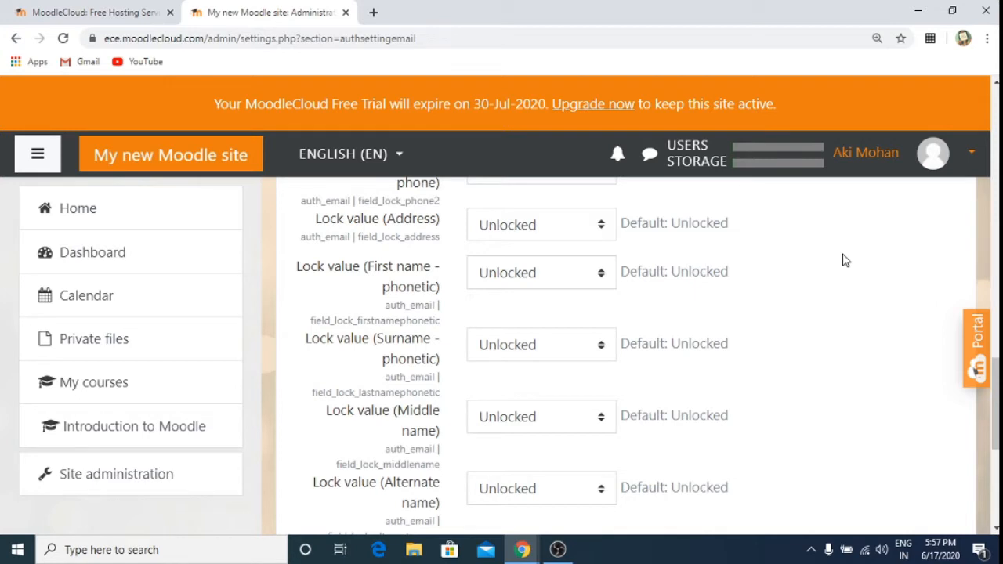
scroll(844, 260, down, 2)
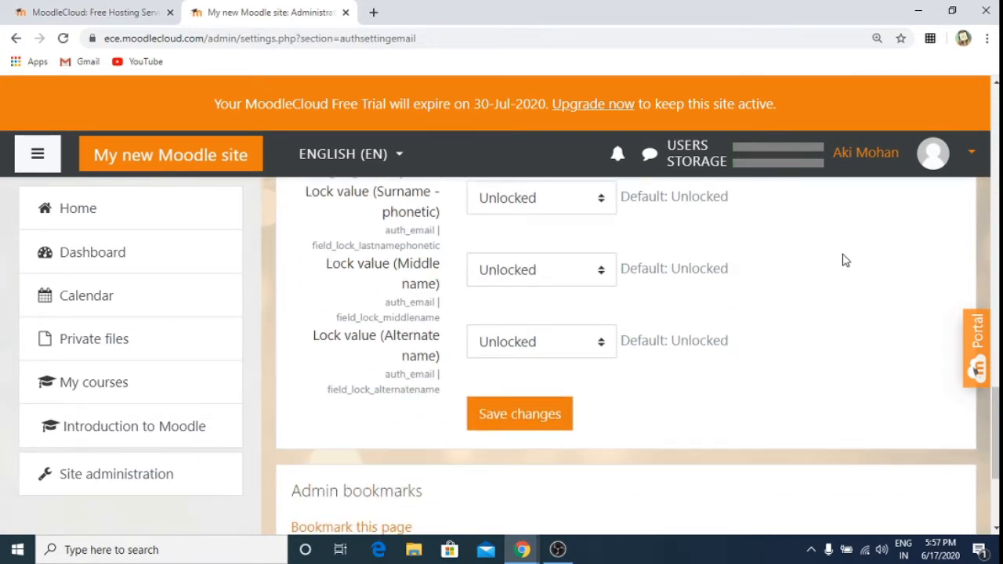
scroll(845, 260, down, 2)
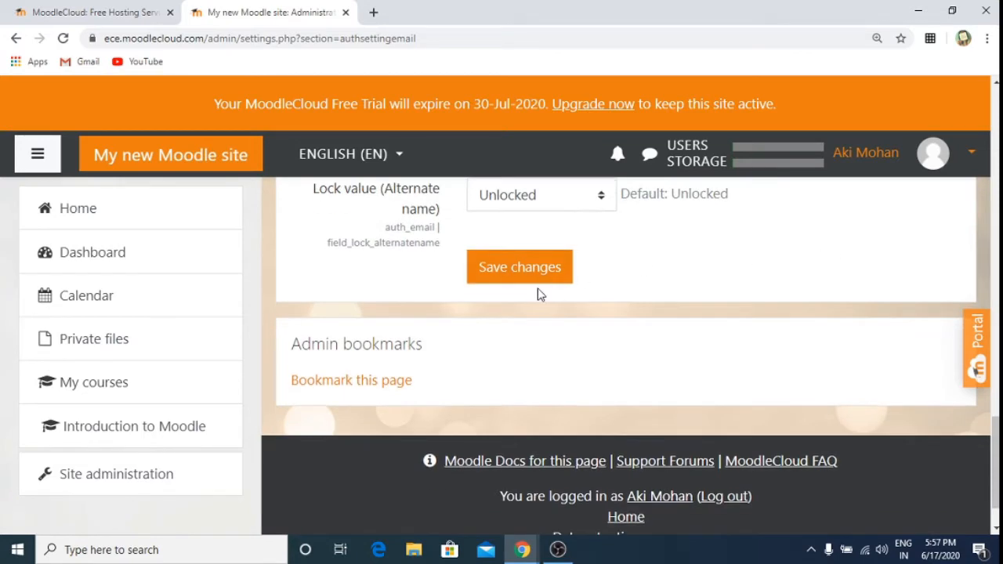
scroll(548, 289, down, 1)
click(547, 200)
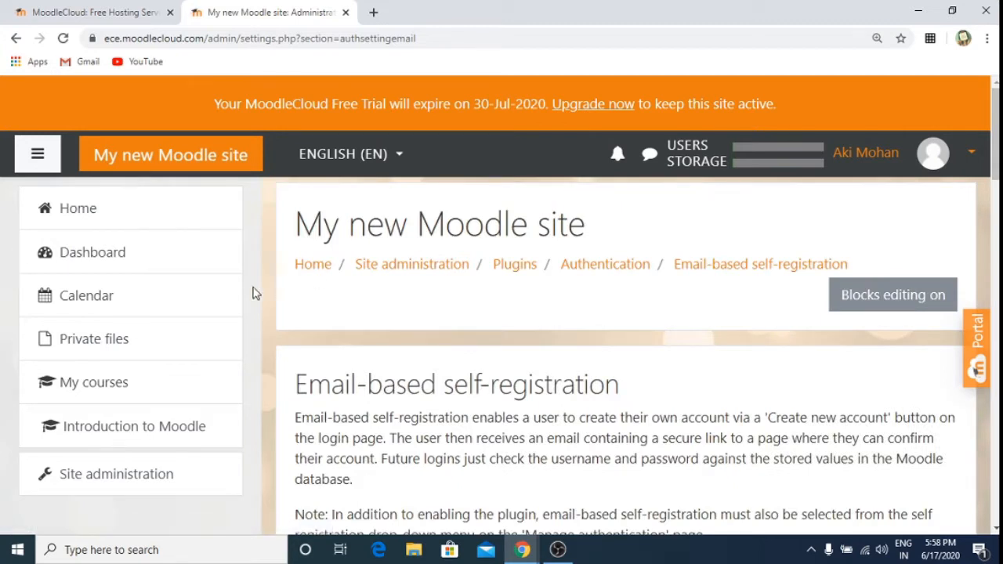
scroll(749, 290, down, 1)
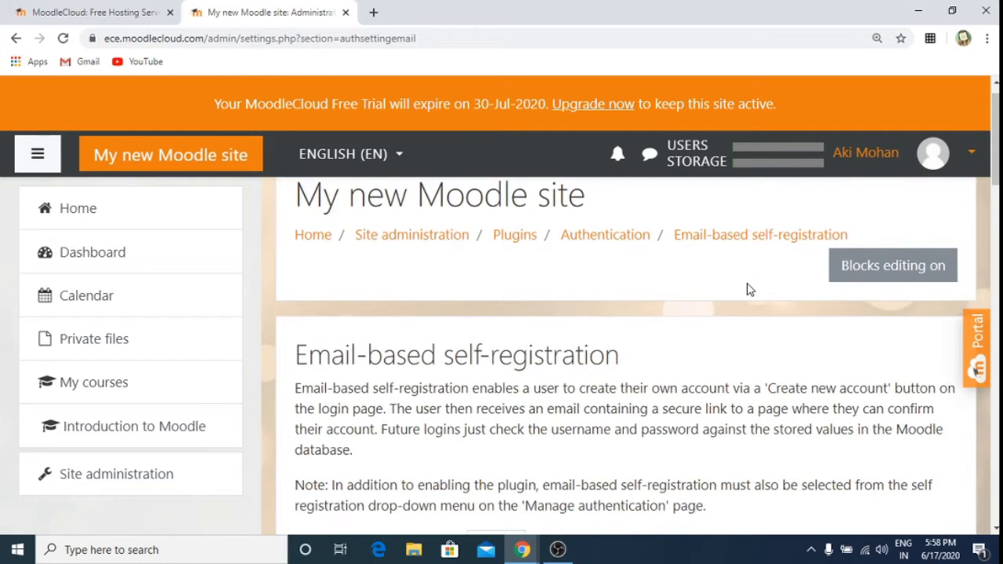
scroll(750, 290, up, 1)
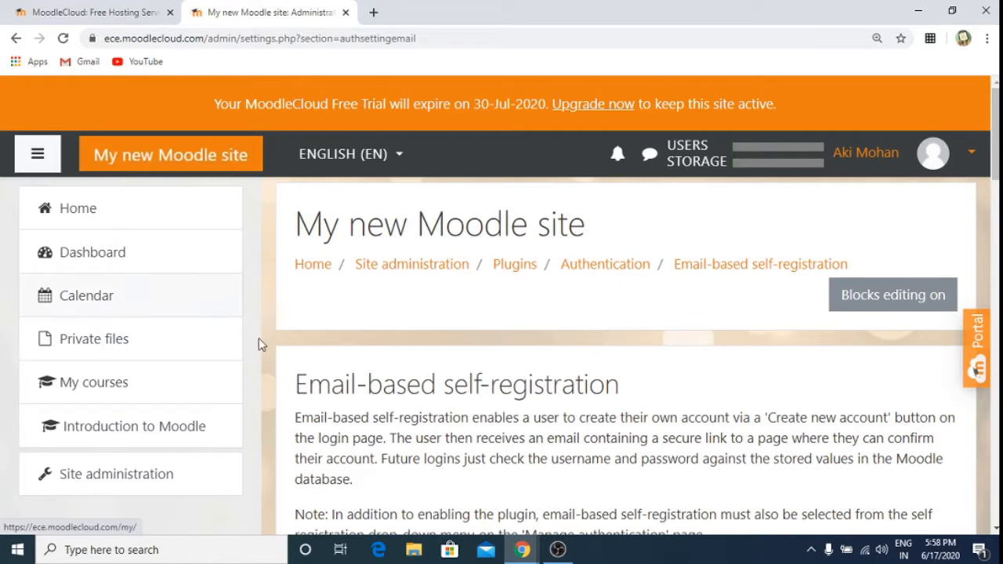
Step: Open the ICT TOOLS course from the site home page
click(71, 212)
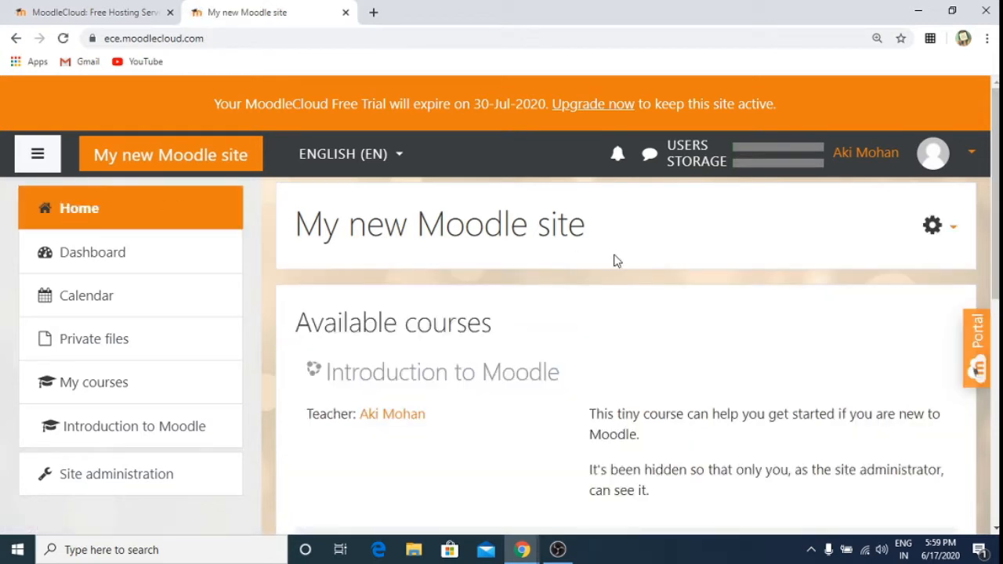
scroll(724, 322, down, 5)
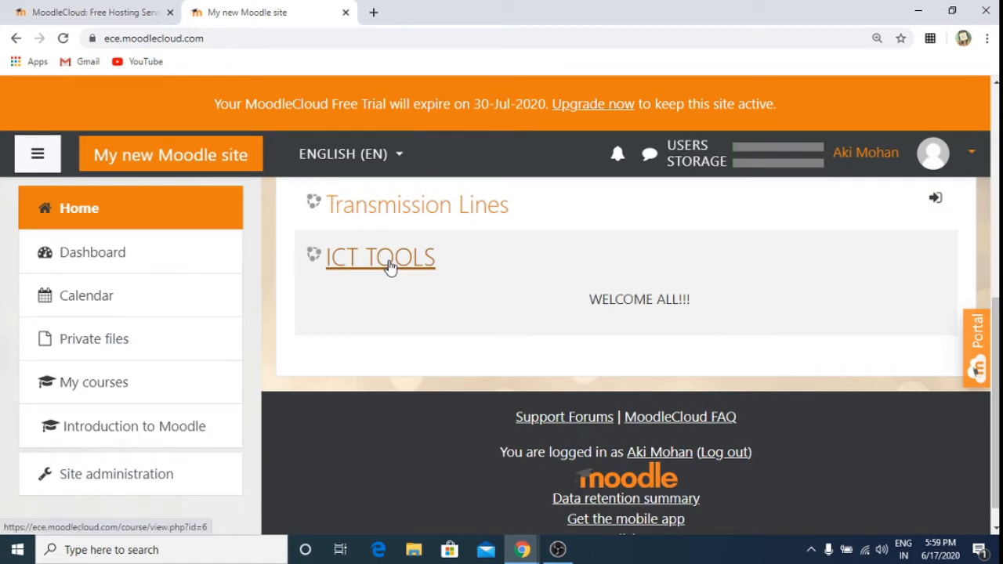
click(390, 263)
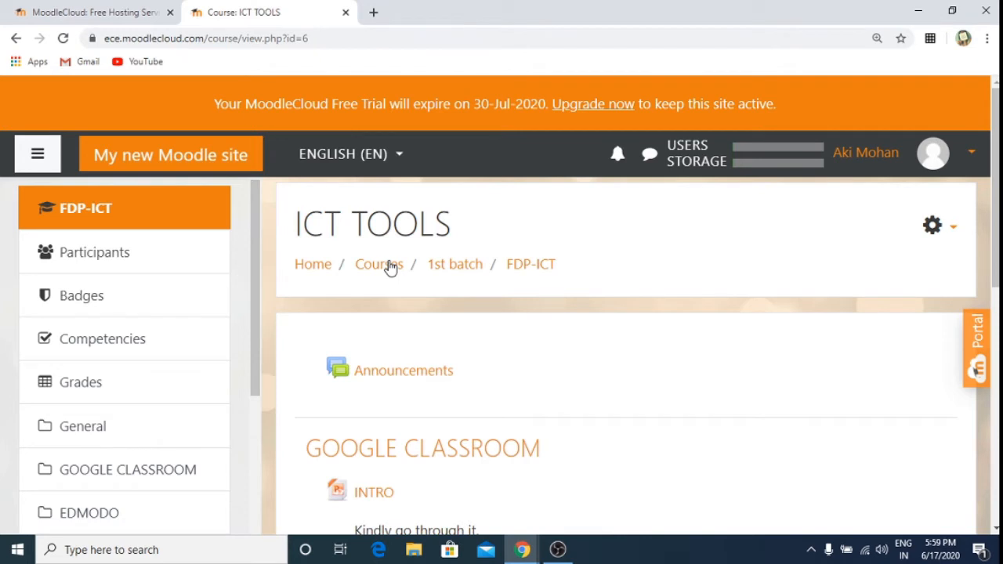
scroll(391, 267, down, 4)
scroll(390, 268, up, 2)
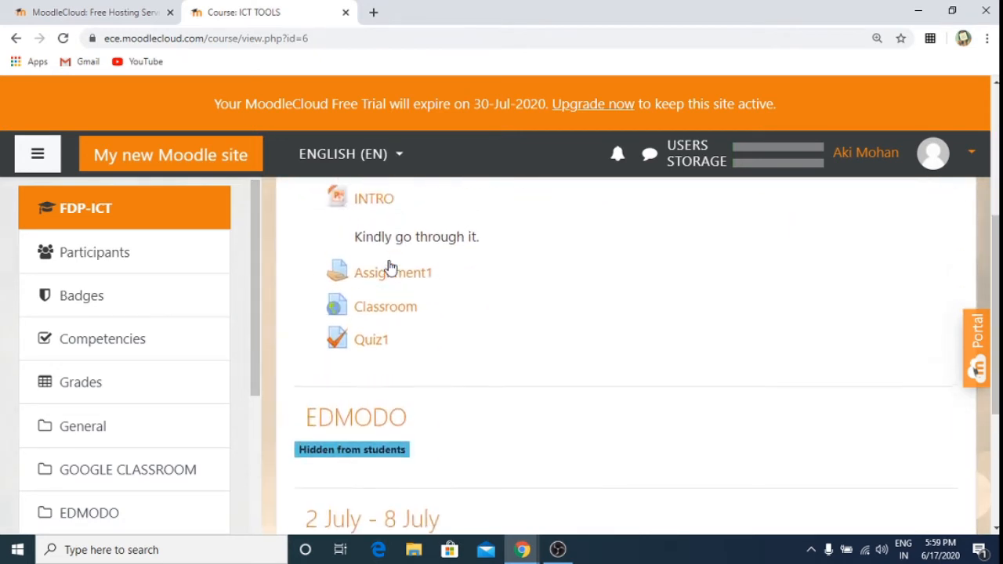
scroll(390, 268, up, 2)
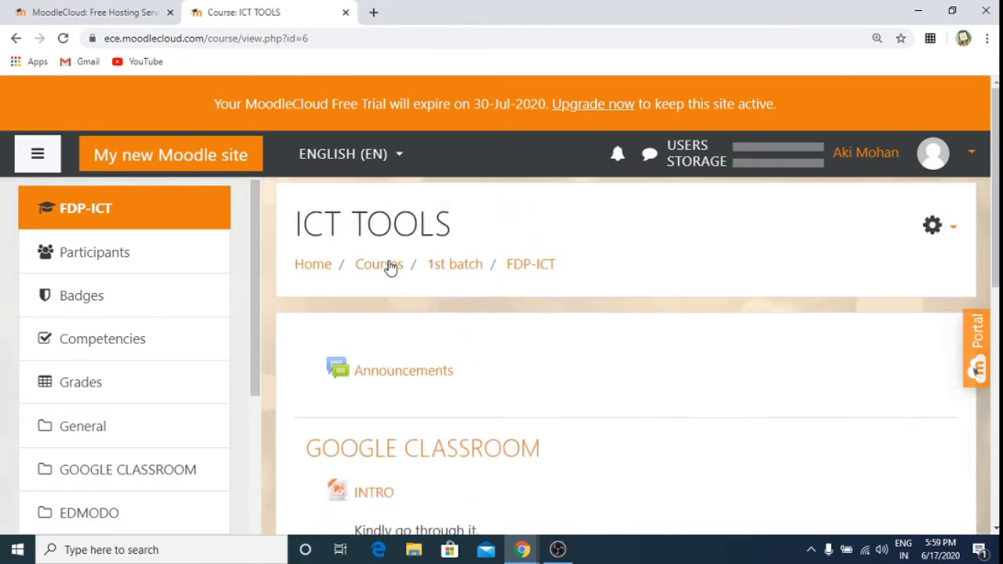
Step: Go to the course's full administration and open Users > Enrolment methods
click(953, 233)
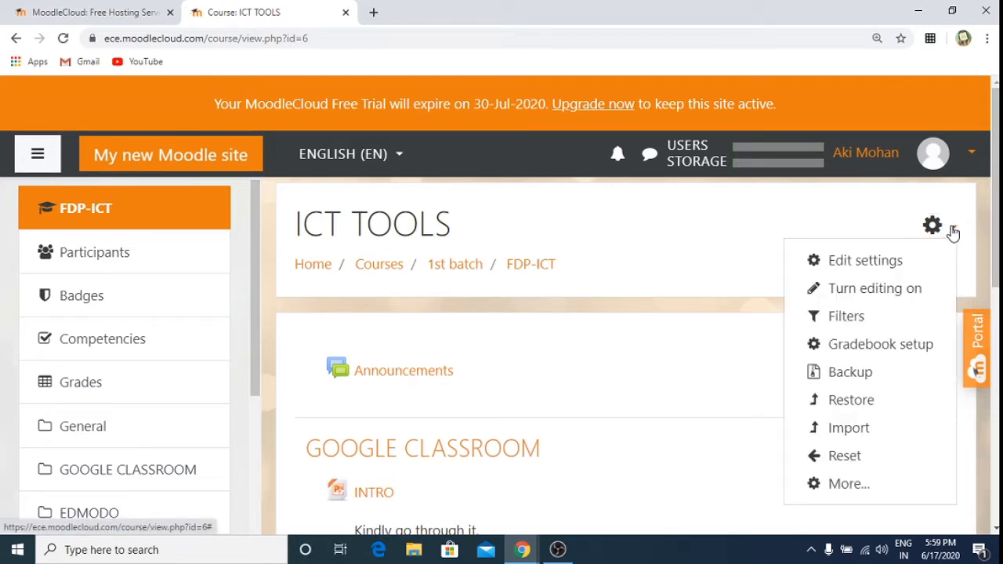
click(846, 484)
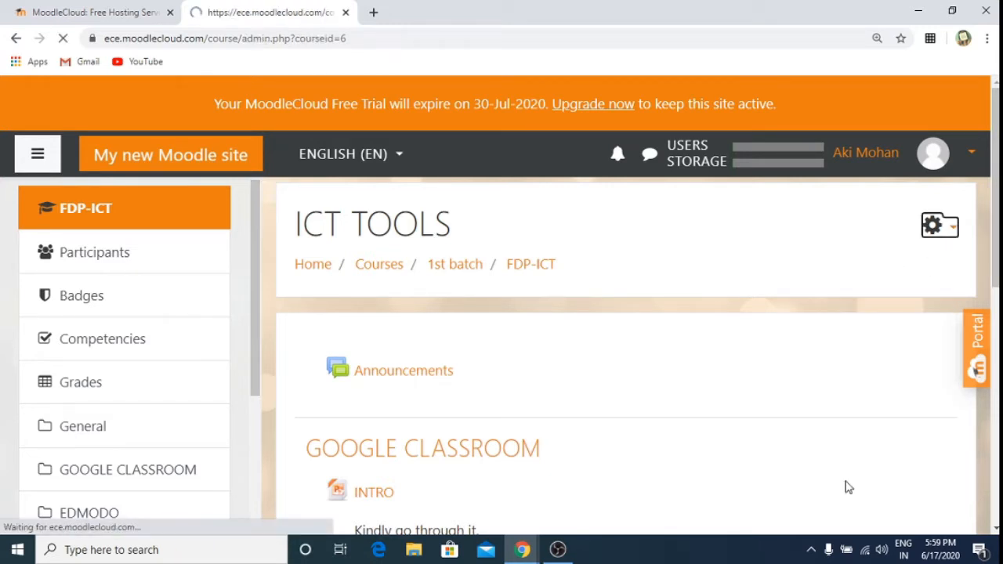
scroll(846, 487, down, 3)
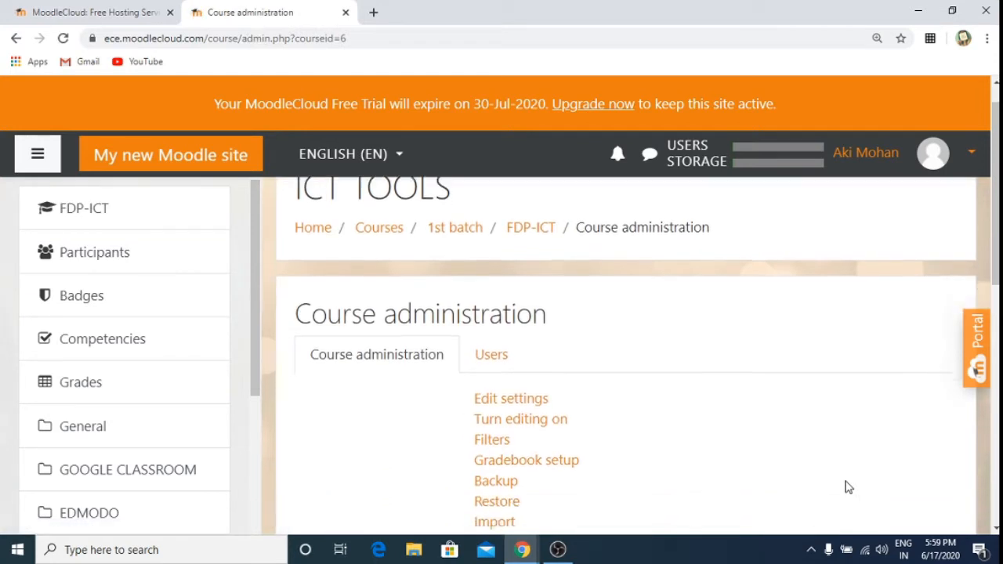
scroll(846, 486, up, 1)
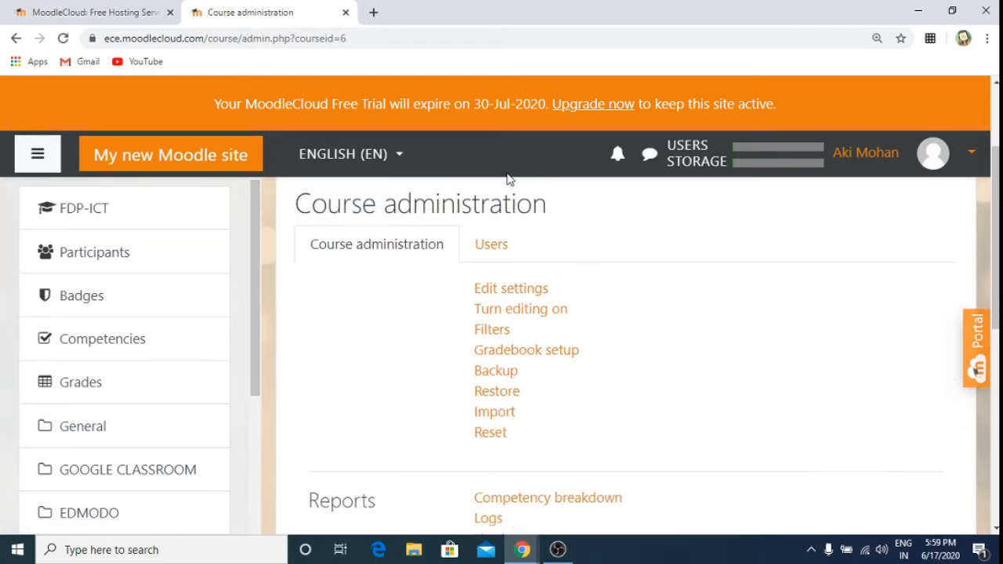
click(490, 247)
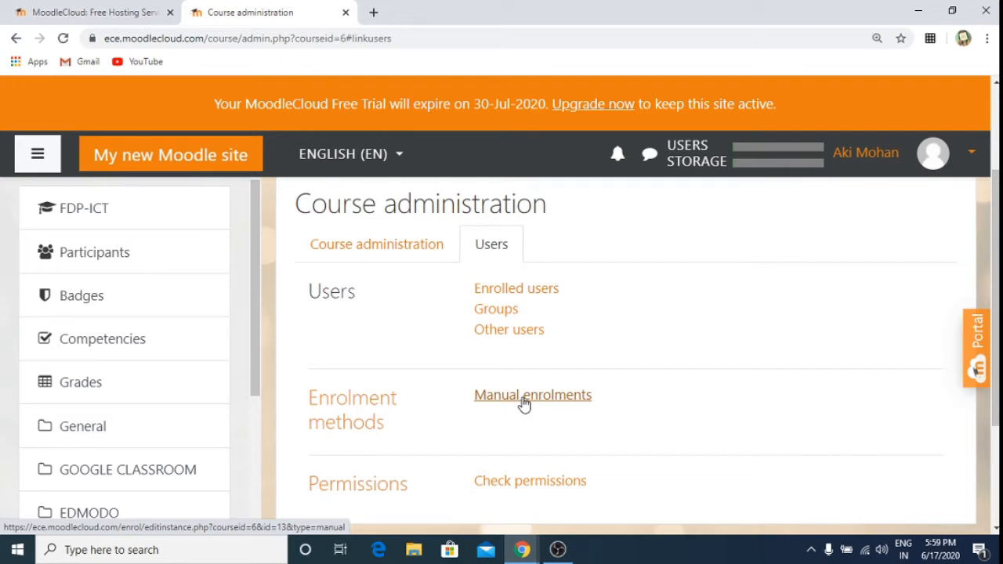
click(342, 400)
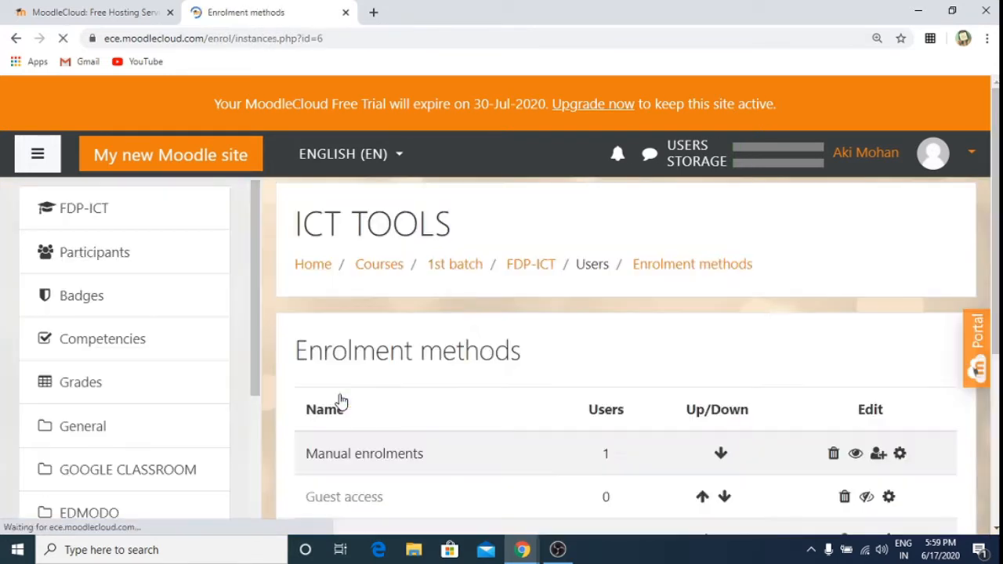
Step: Enable Self enrolment (Student) for ICT TOOLS and open its edit settings
scroll(561, 350, down, 3)
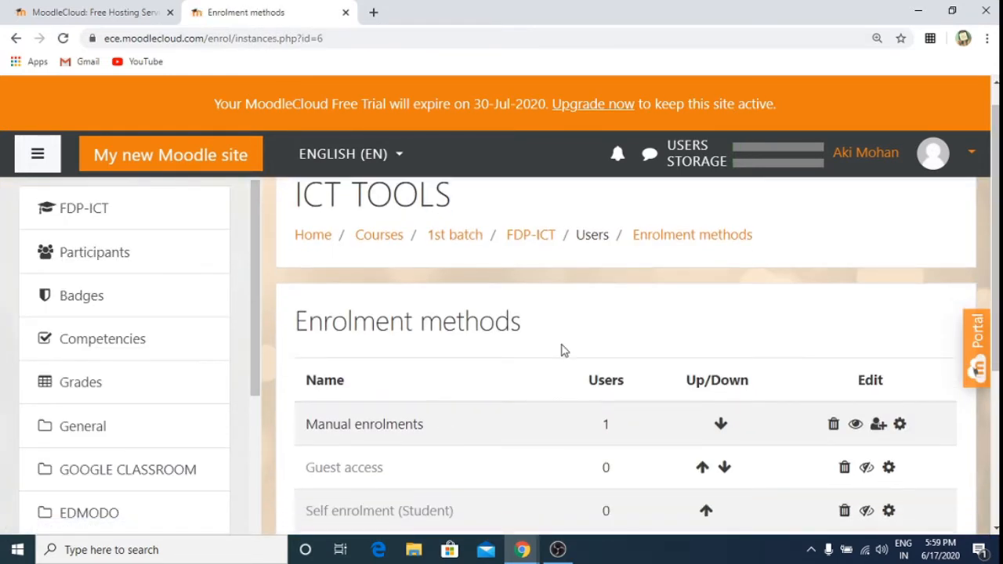
scroll(561, 350, up, 2)
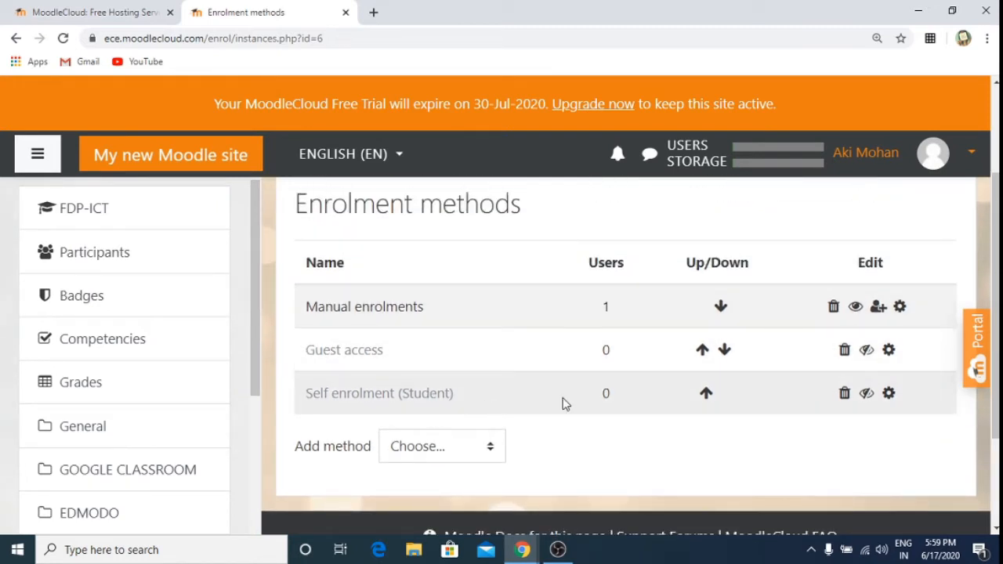
click(866, 395)
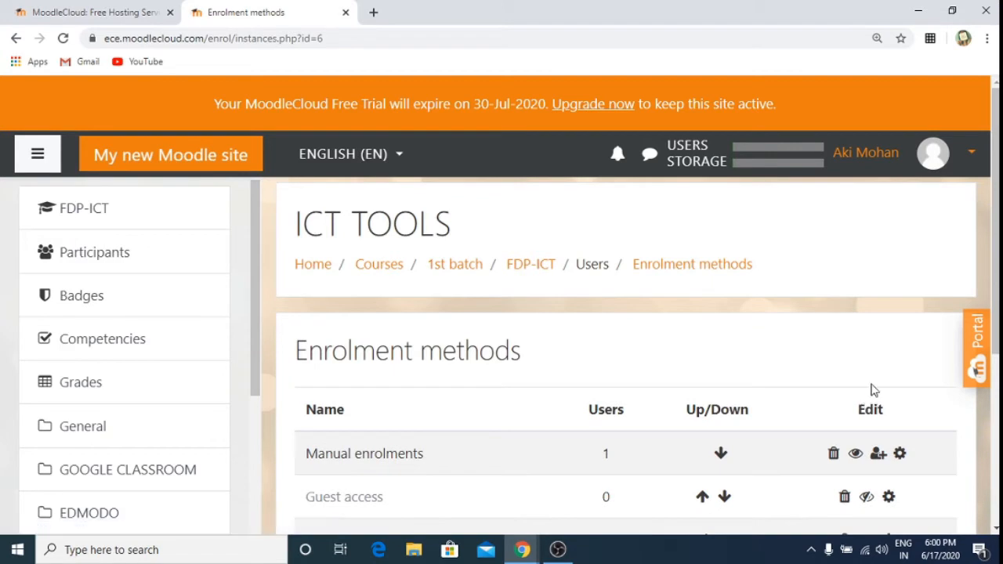
scroll(909, 347, down, 3)
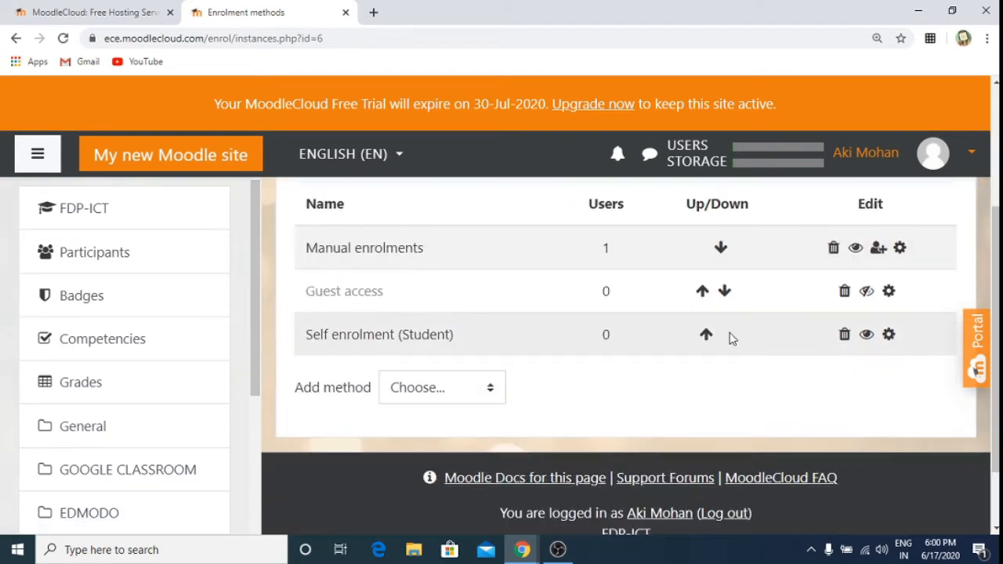
click(867, 336)
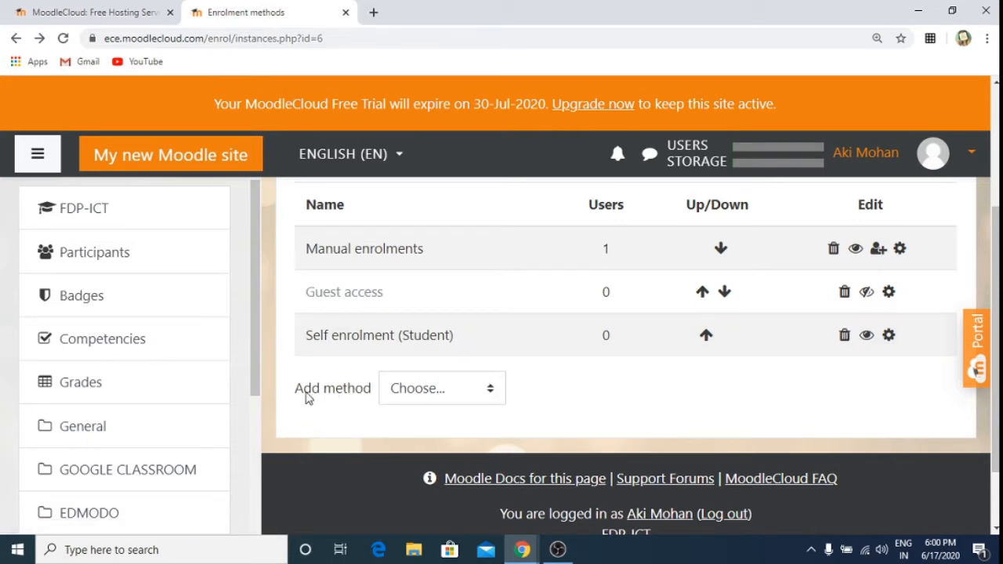
click(491, 392)
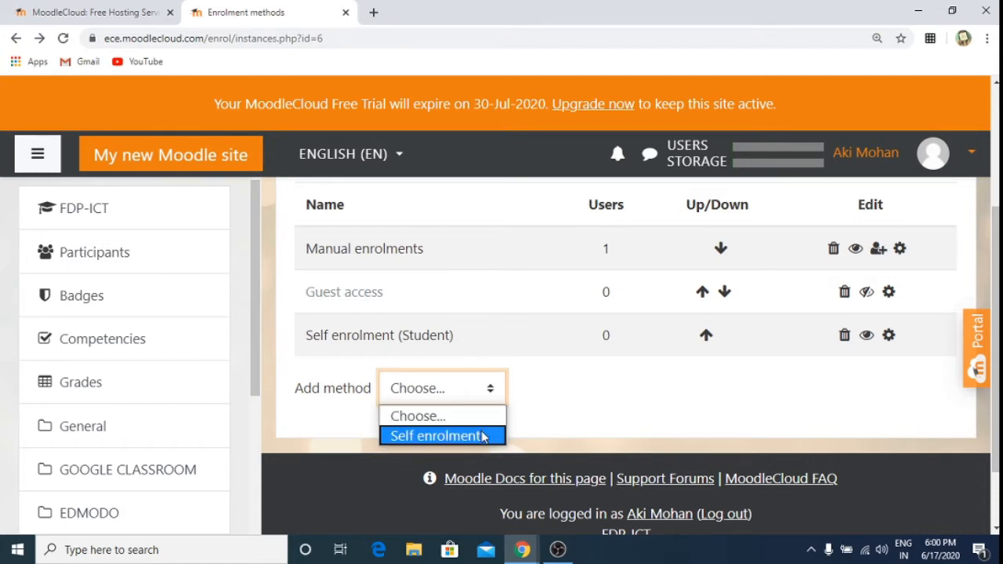
click(569, 422)
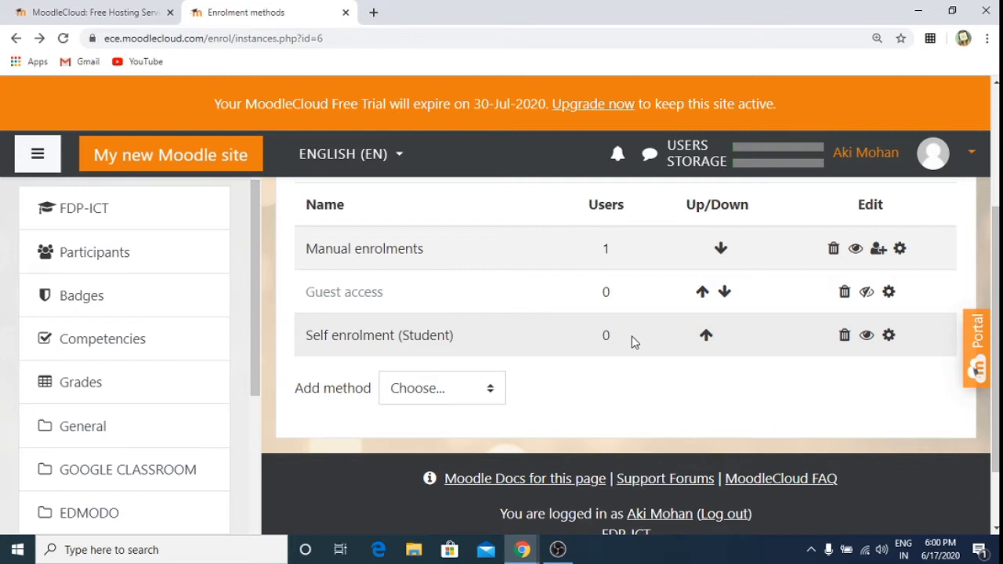
click(889, 335)
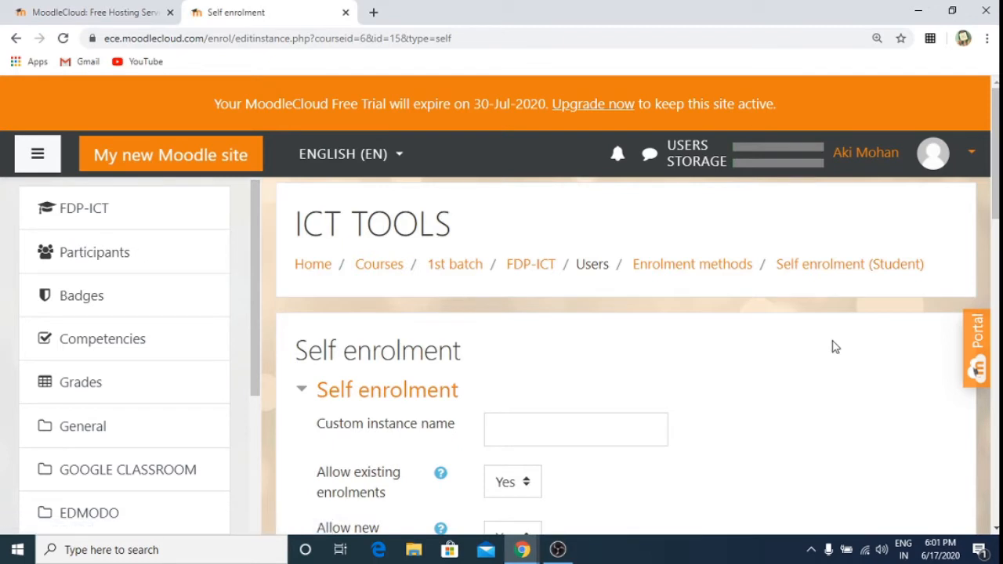
Step: Change Max enrolled users from 0 to 250 in the Self enrolment form and save
scroll(835, 347, down, 3)
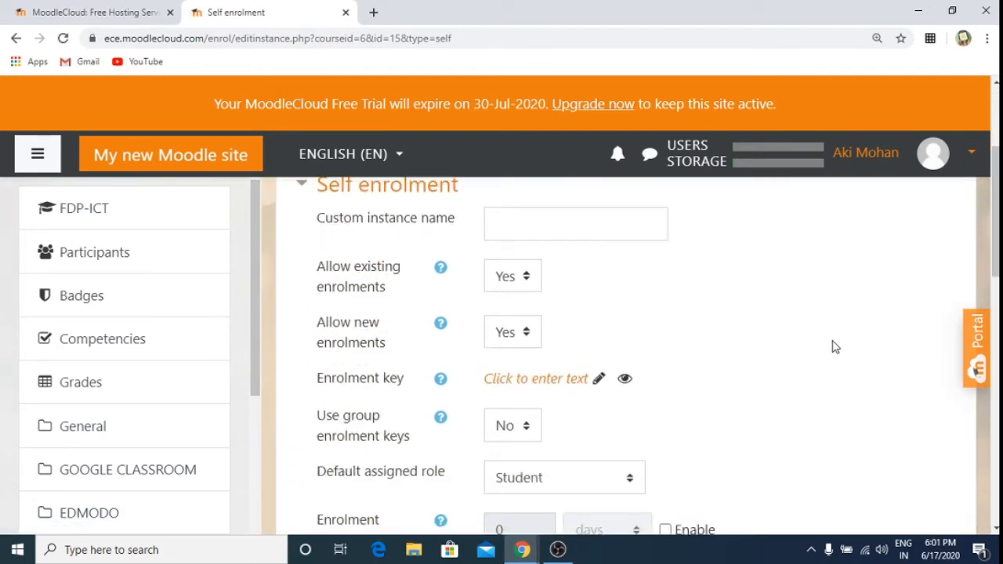
scroll(835, 347, down, 2)
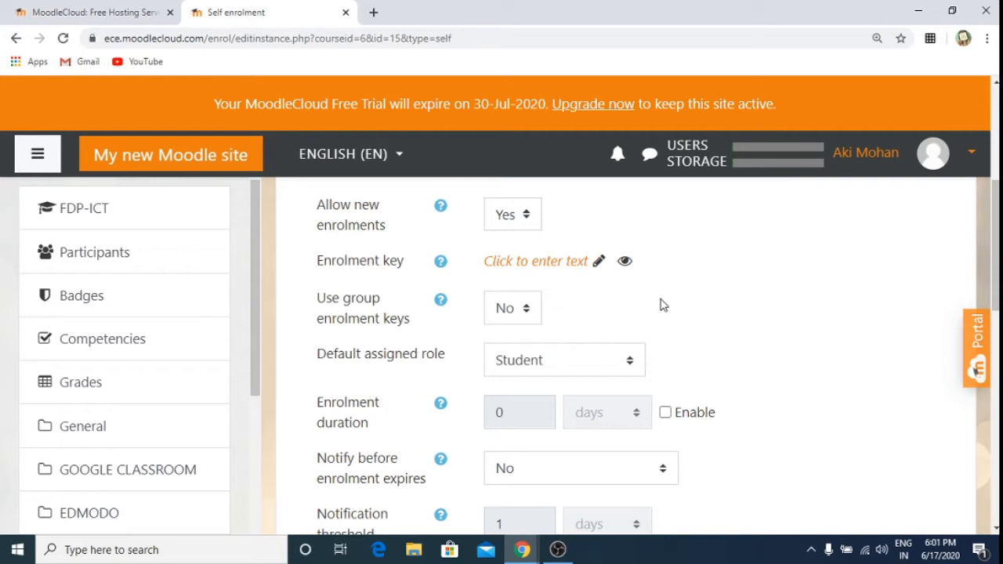
scroll(661, 305, down, 4)
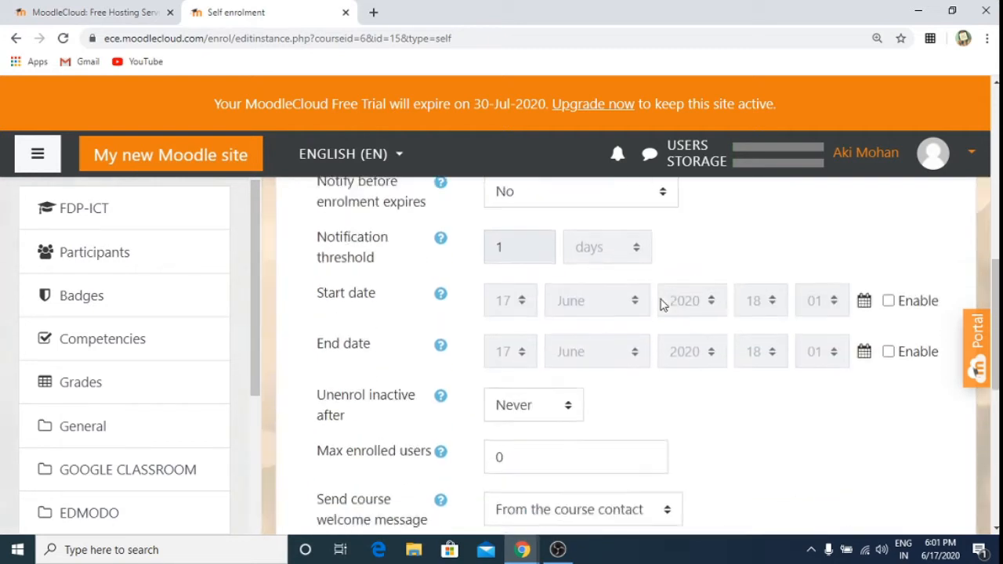
scroll(660, 305, up, 3)
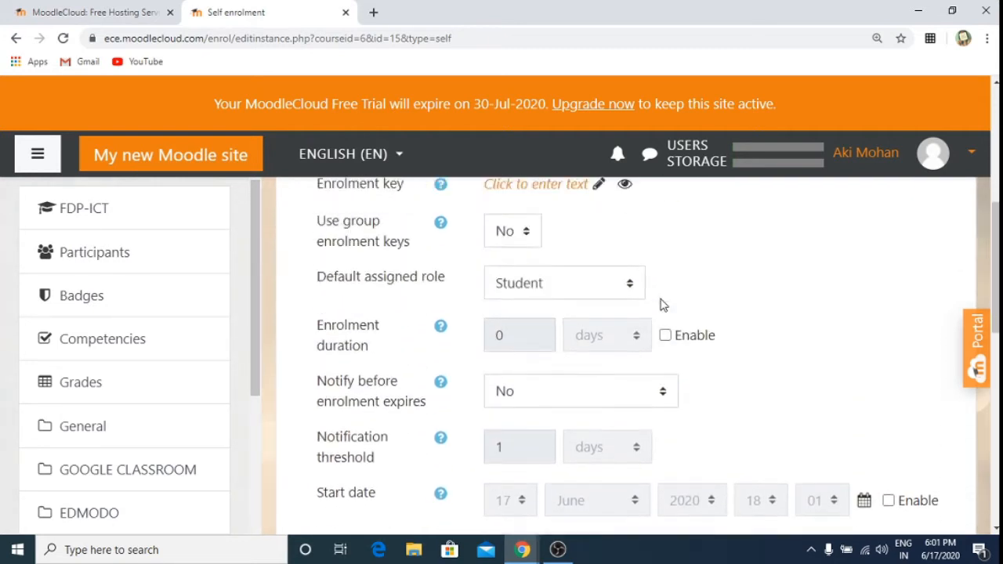
scroll(660, 305, down, 3)
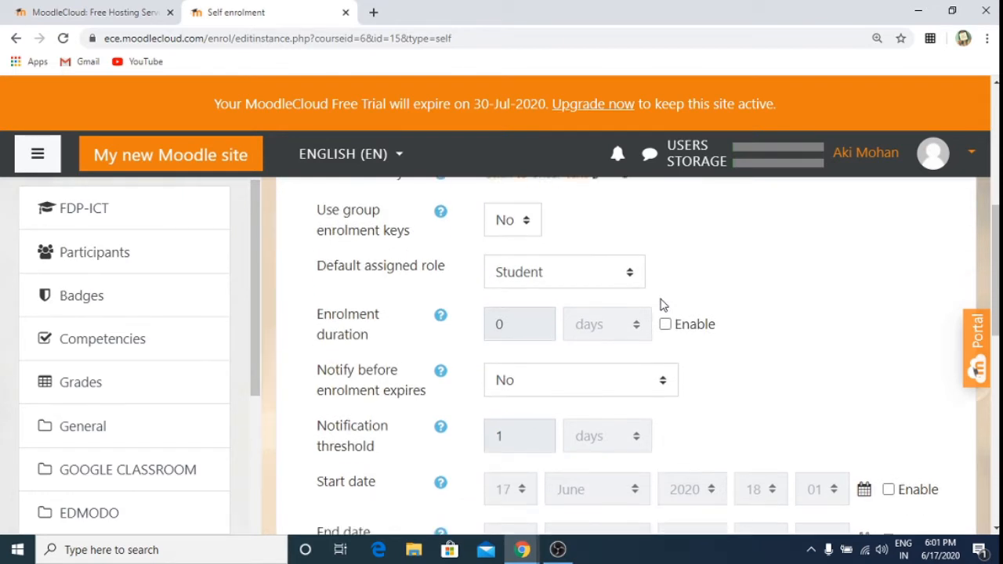
scroll(660, 304, down, 1)
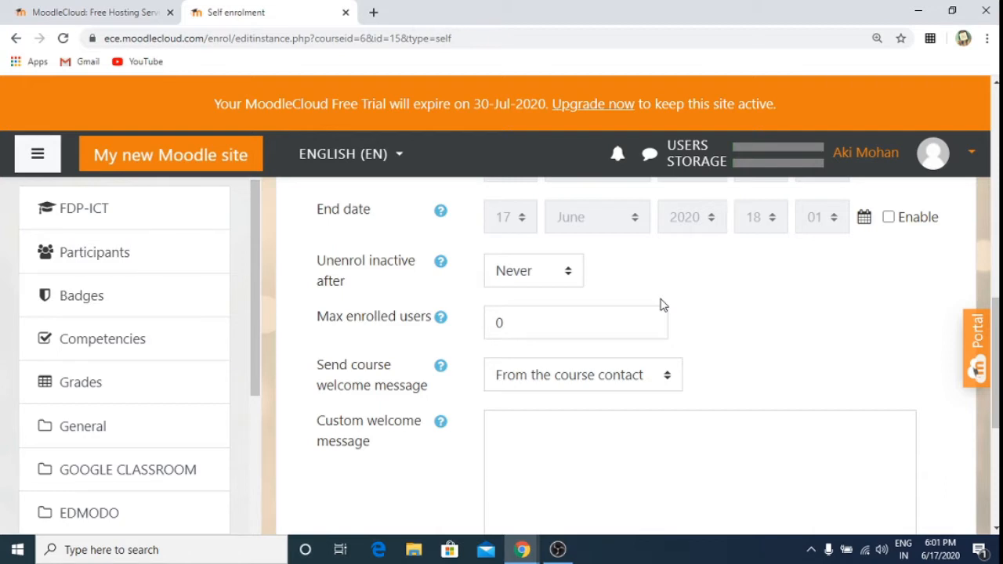
click(563, 325)
key(BackSpace)
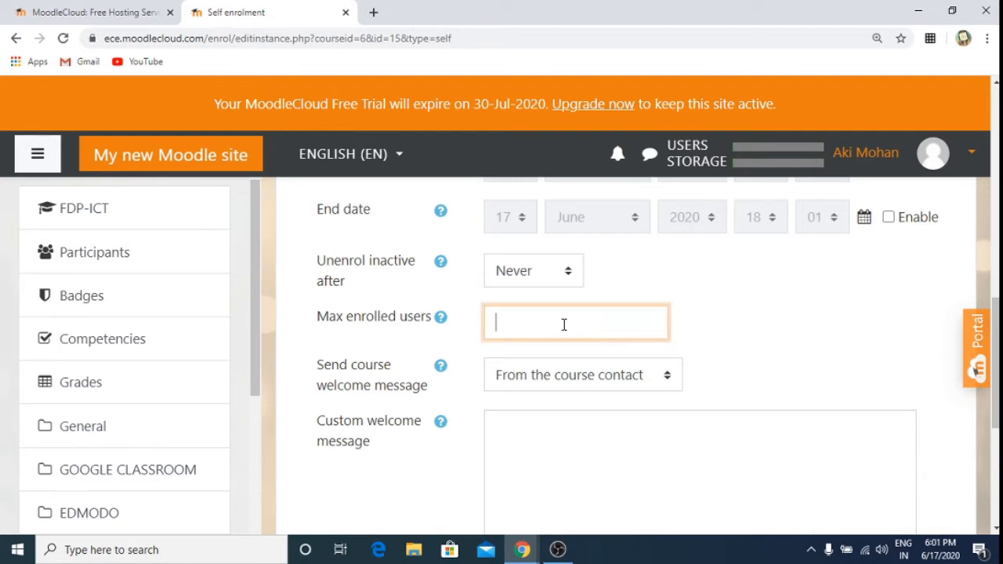
text(250)
click(786, 316)
scroll(789, 318, down, 1)
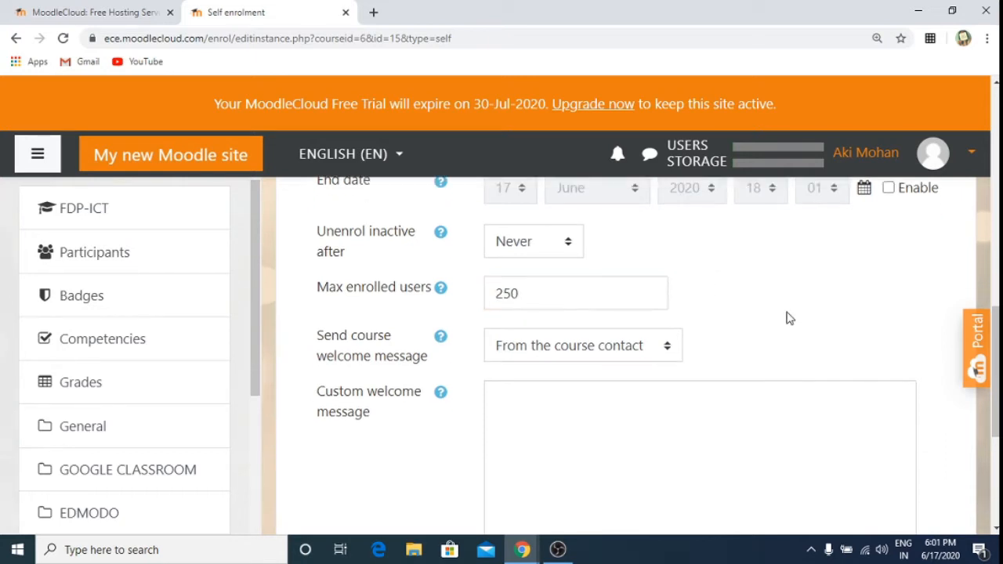
scroll(789, 318, down, 3)
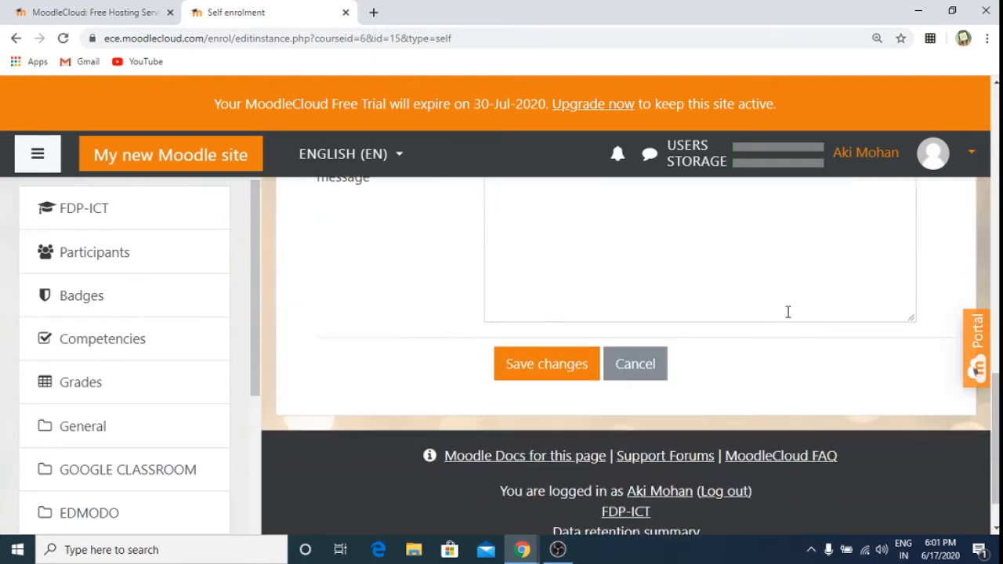
click(514, 365)
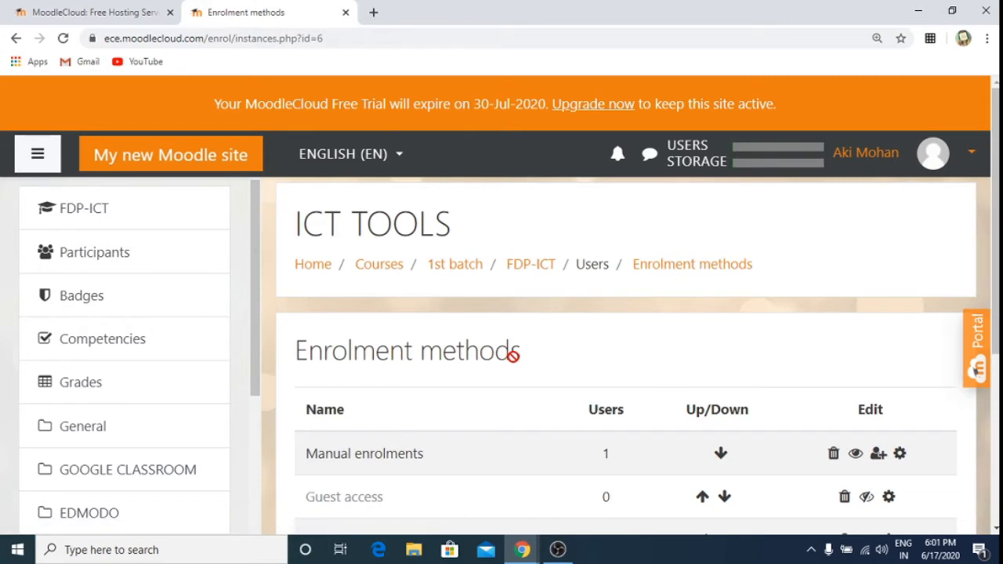
Step: Review the ICT TOOLS enrolment methods, then return to the site home page
scroll(513, 355, down, 3)
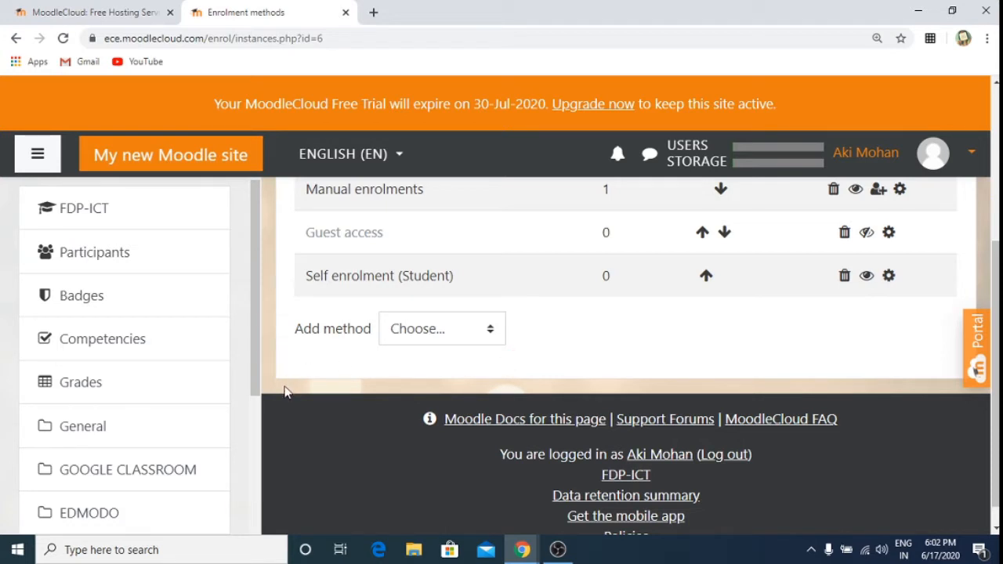
scroll(285, 392, up, 3)
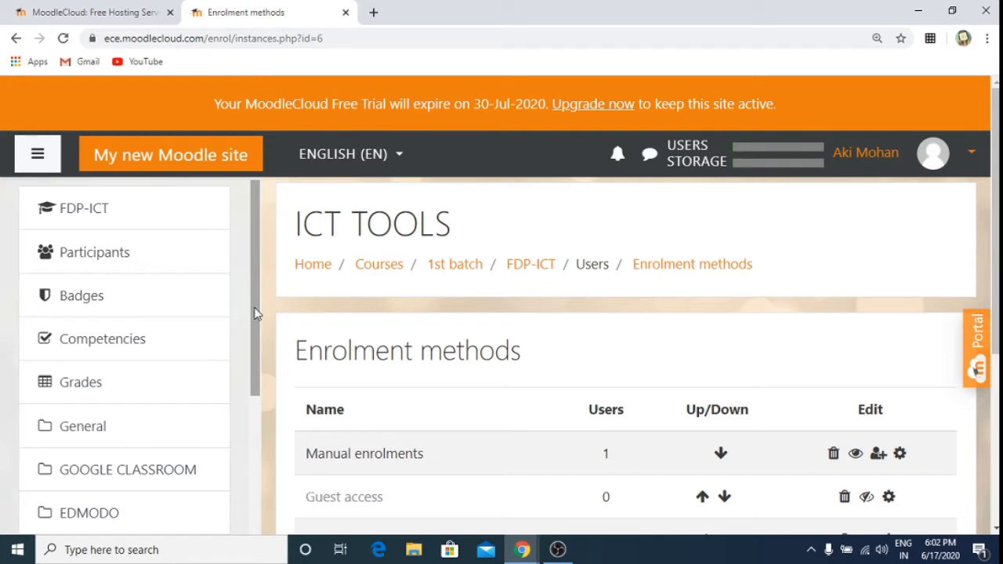
drag(254, 313, 255, 482)
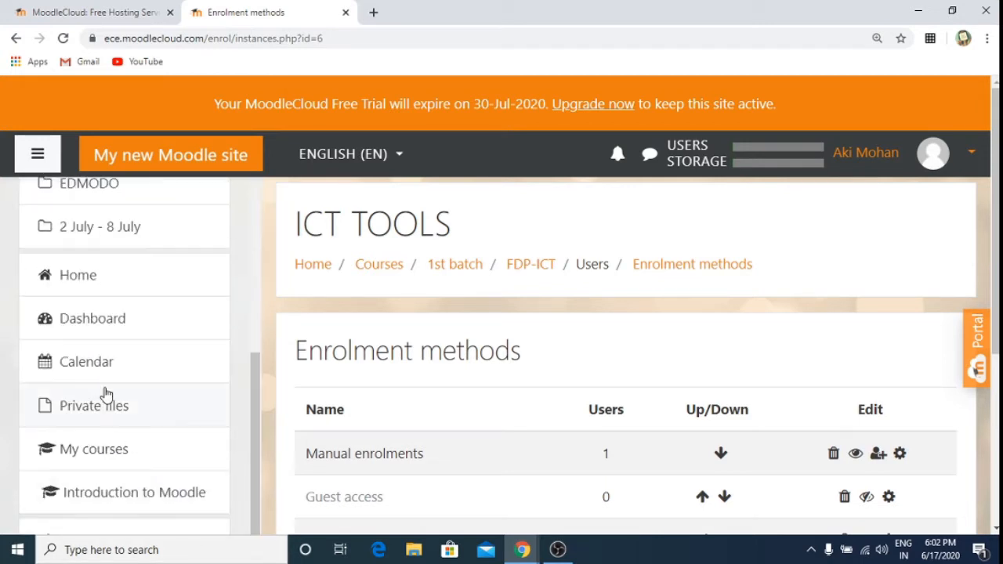
click(88, 278)
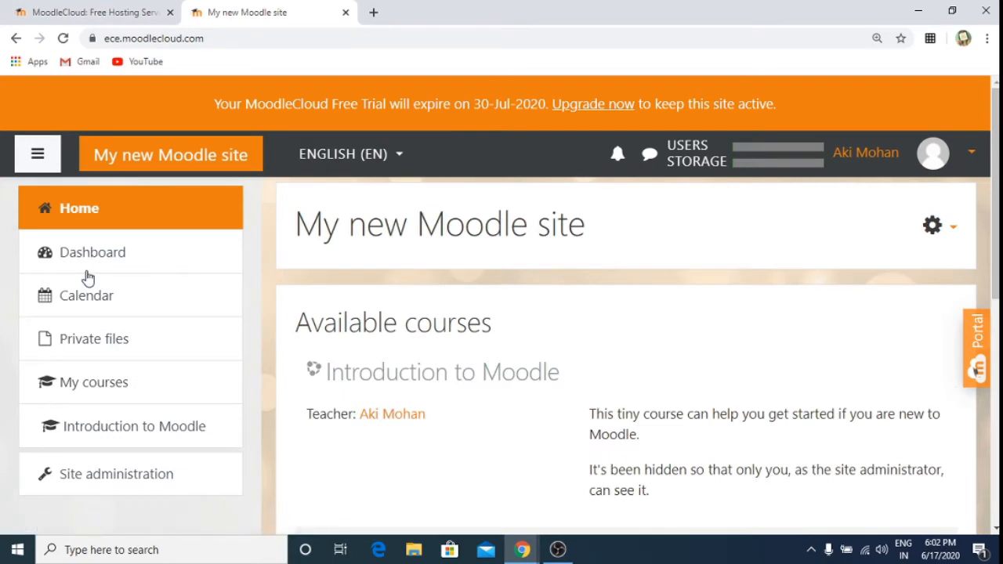
Step: Open Site administration's Users tab and scroll to the Accounts links
click(106, 484)
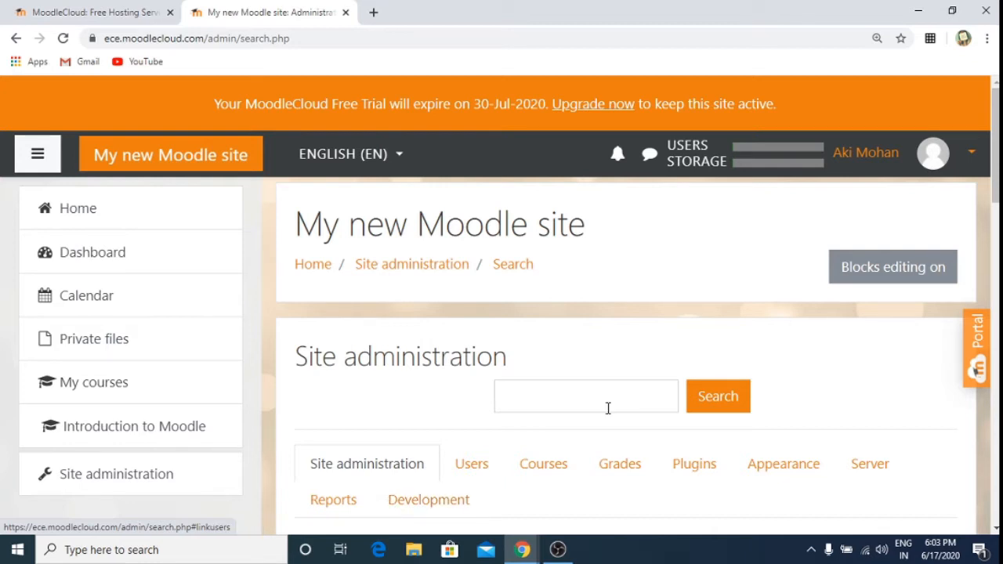
click(475, 467)
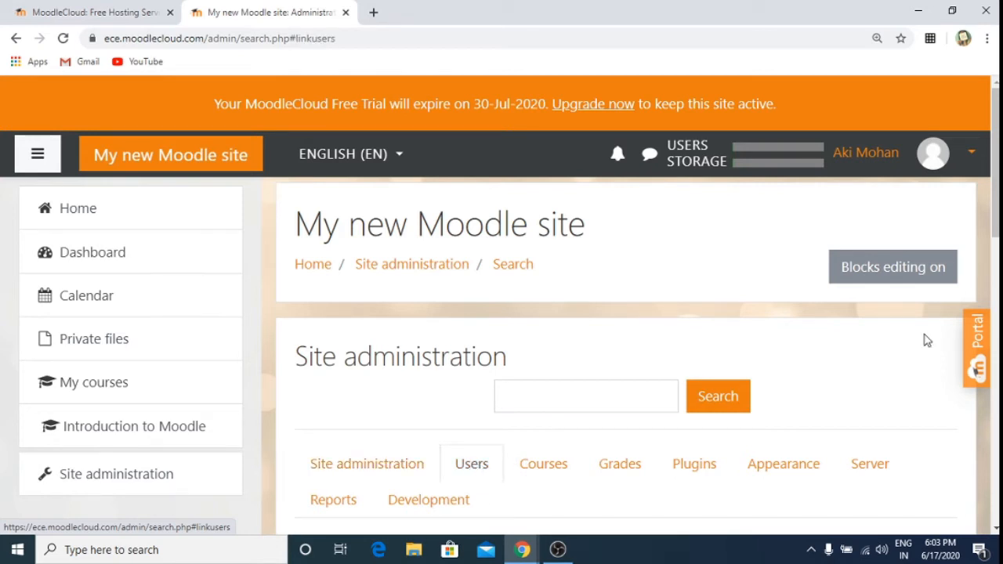
scroll(979, 361, down, 5)
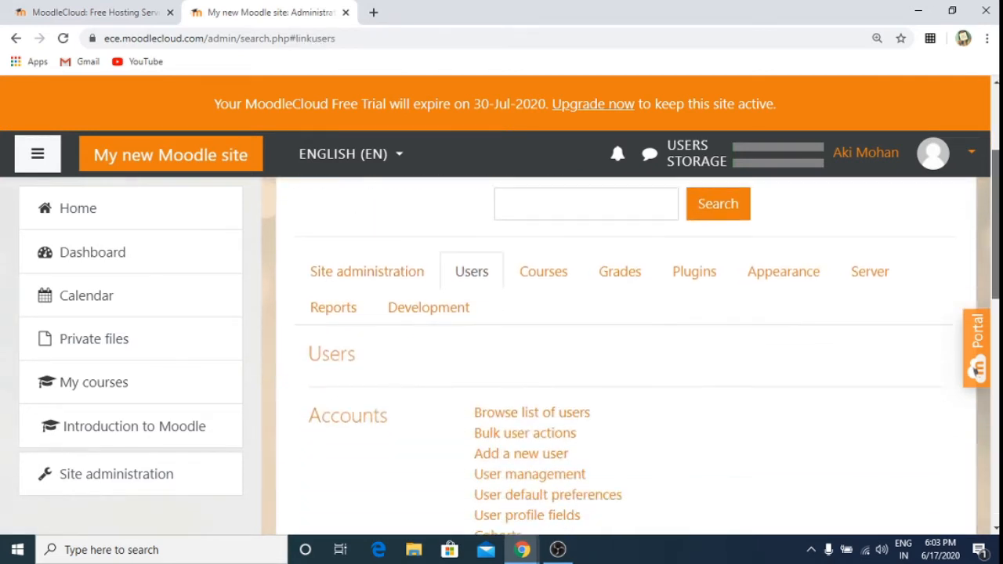
scroll(631, 357, down, 3)
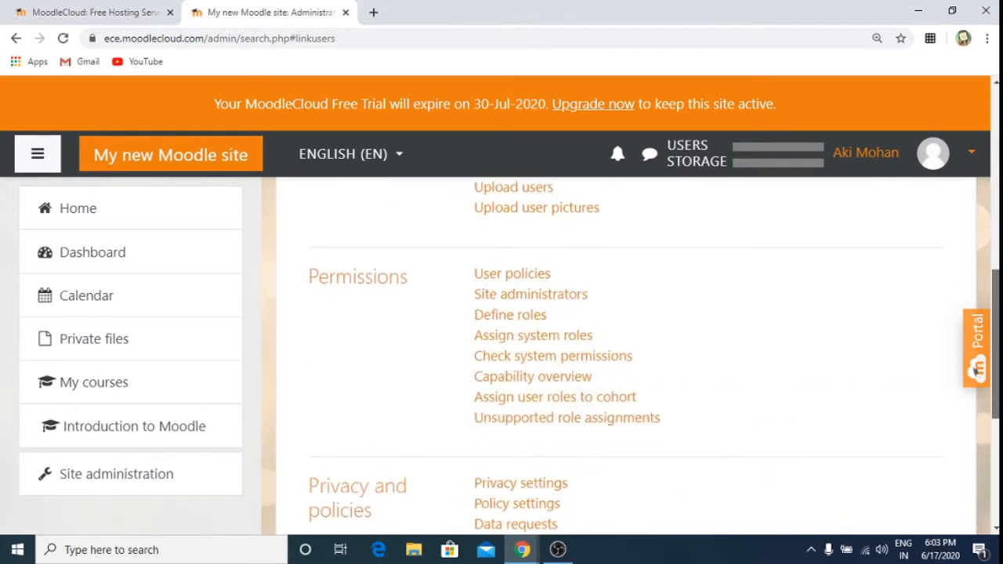
scroll(630, 357, up, 4)
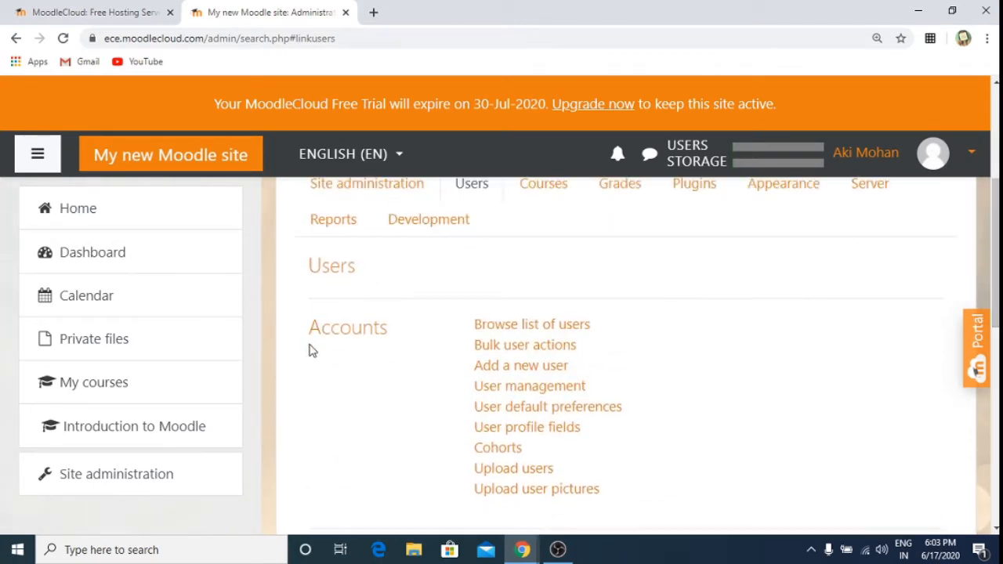
Step: Start a new user with a chosen username and Manual accounts authentication
click(529, 368)
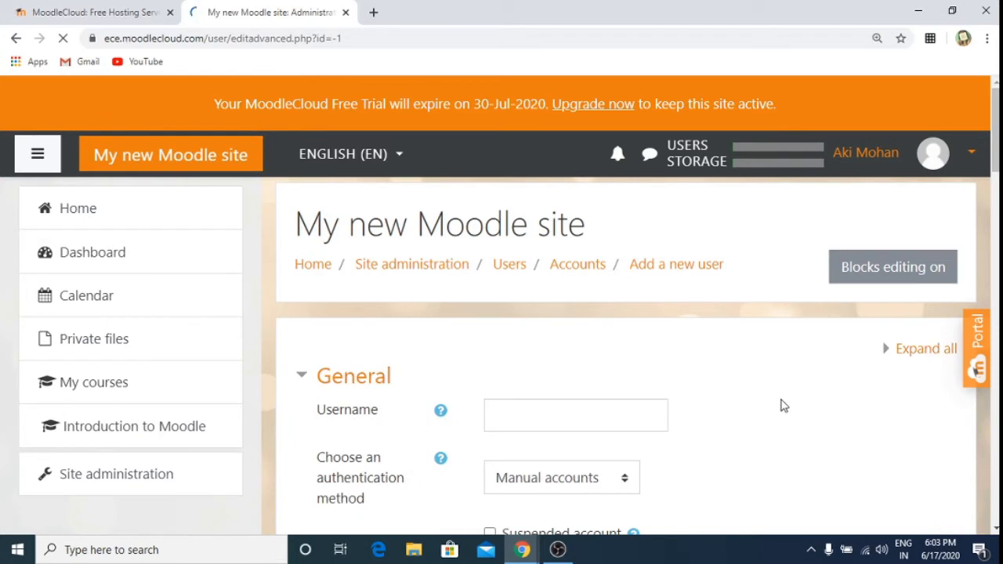
scroll(781, 405, down, 2)
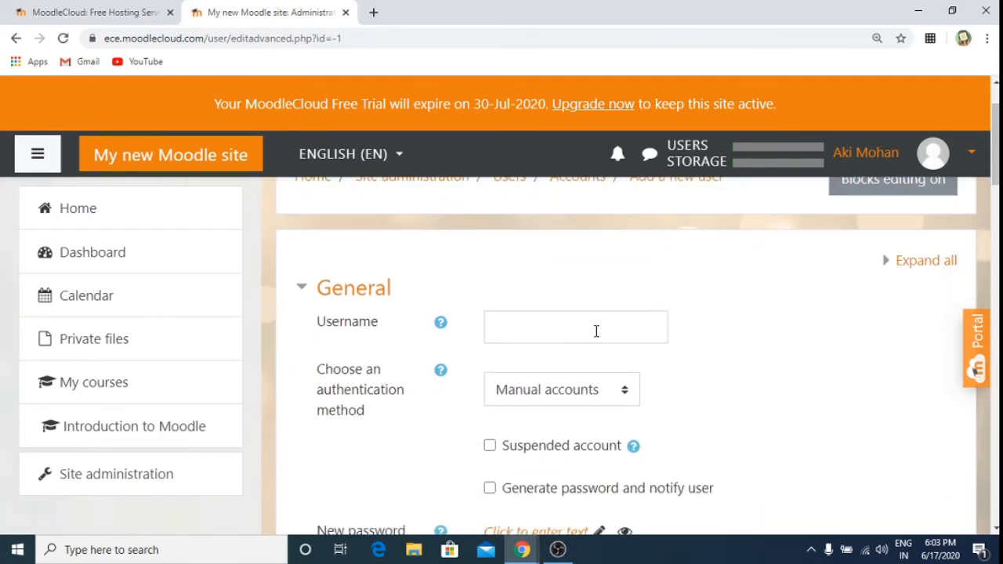
click(596, 331)
text(f)
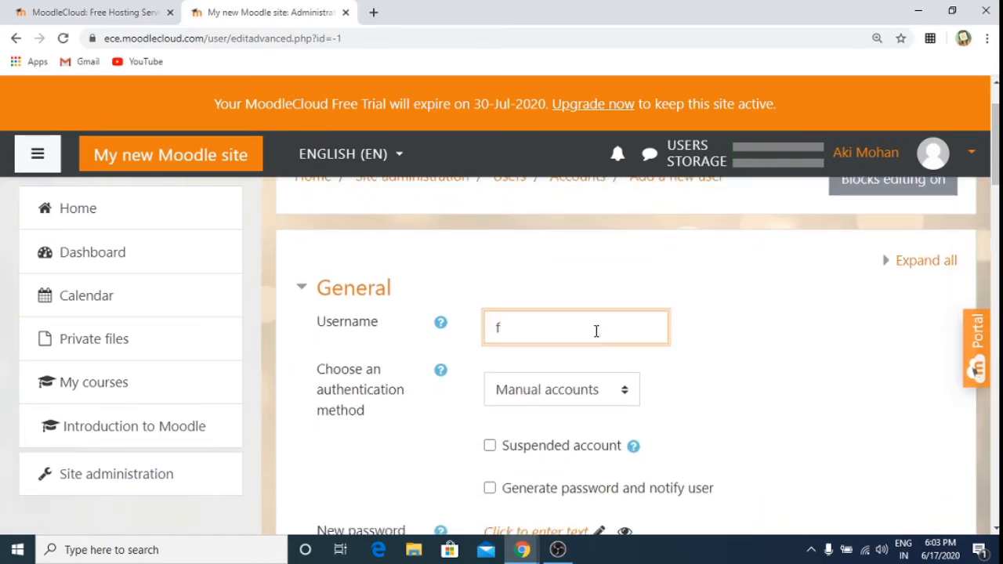
key(BackSpace)
text(fdp)
click(800, 345)
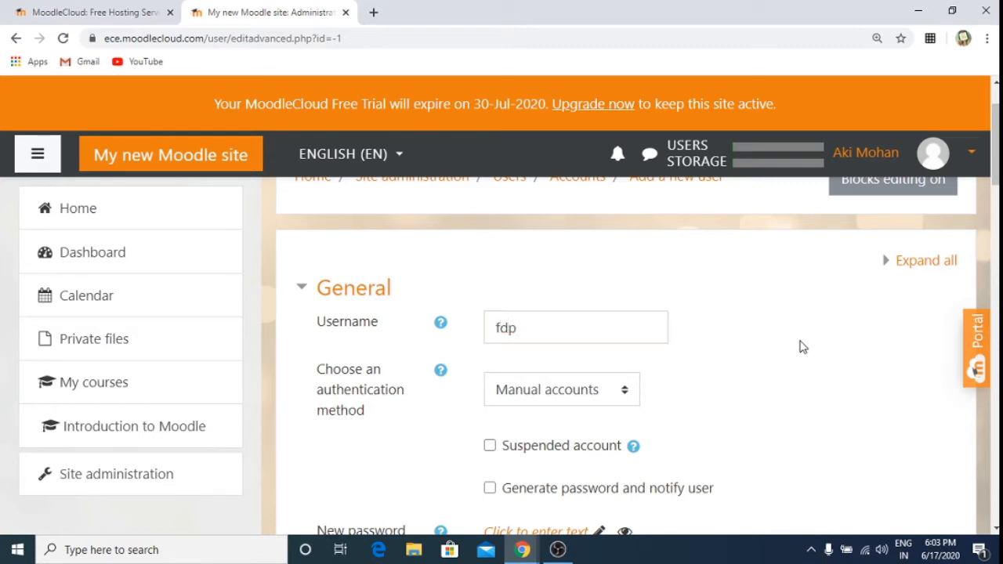
click(624, 394)
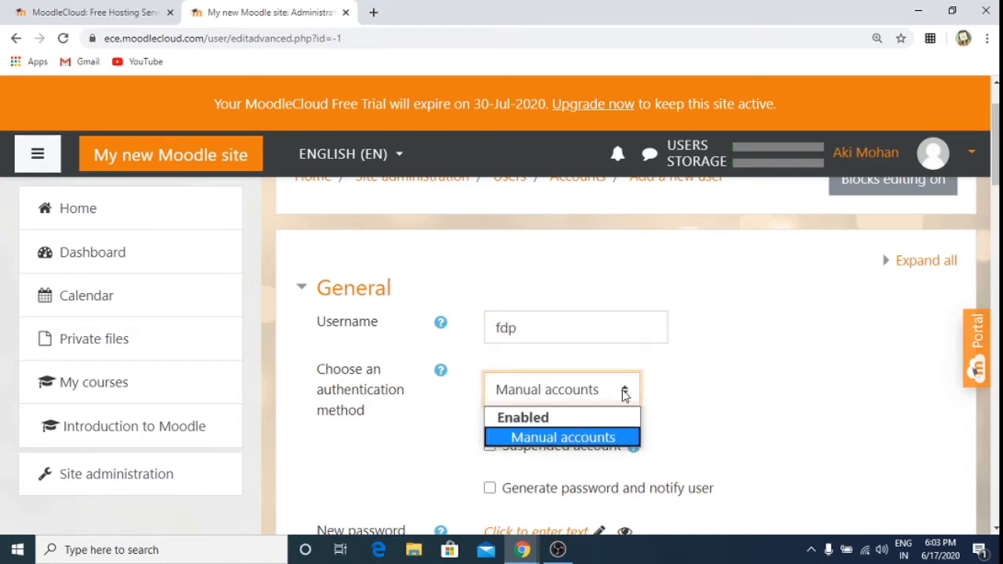
click(610, 440)
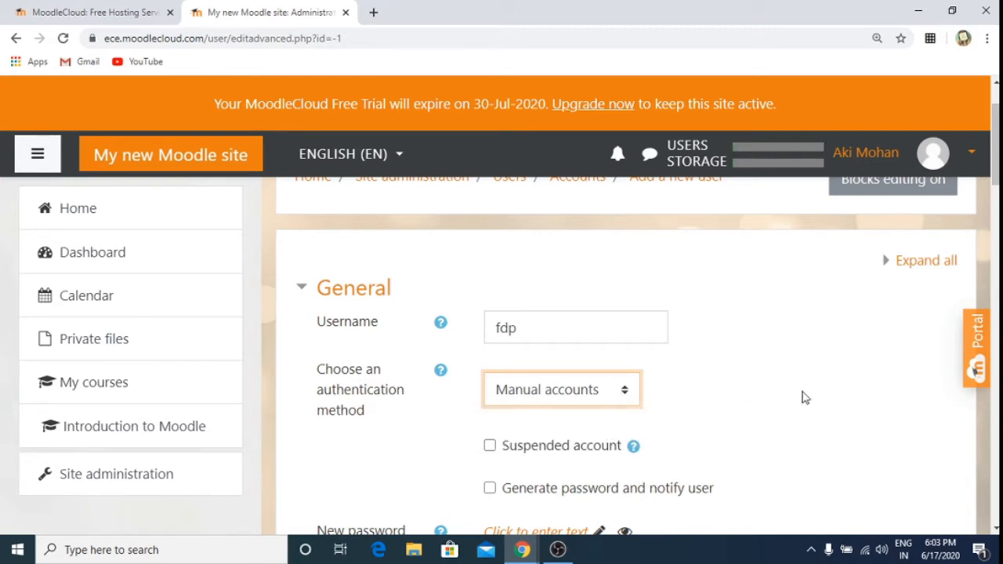
click(803, 396)
Step: Enter the new user's password and tick Force password change
scroll(802, 397, down, 3)
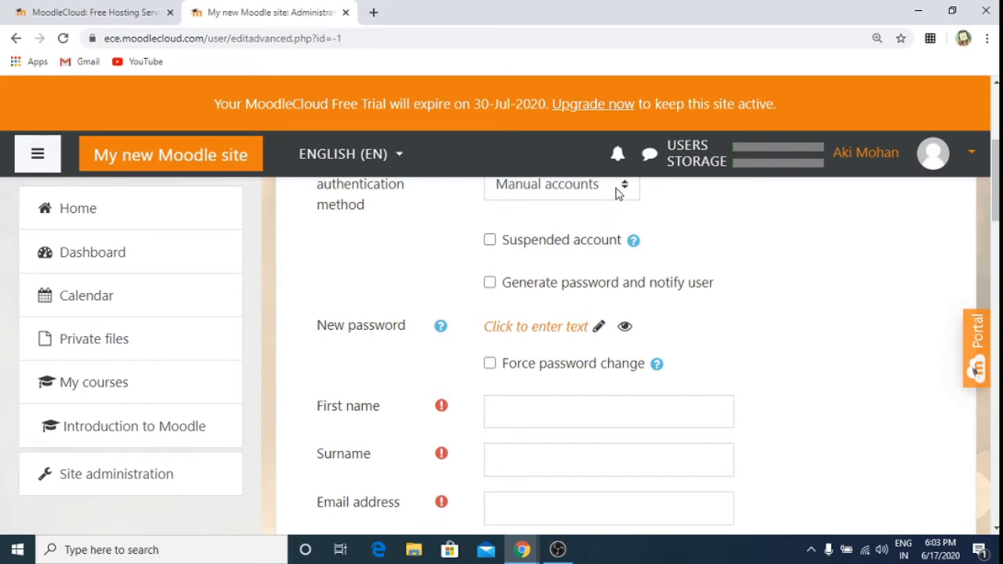
click(596, 328)
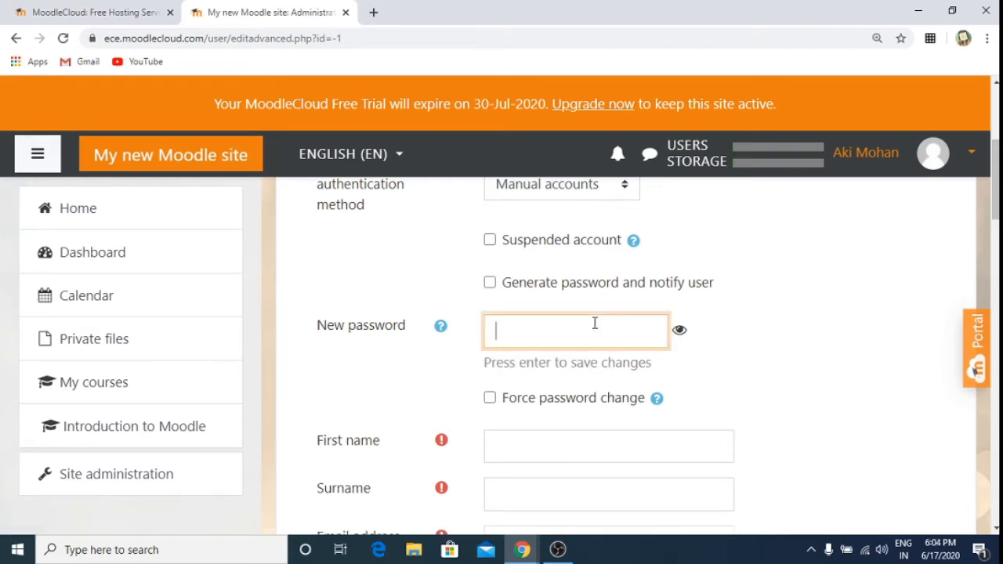
text(••••)
key(Return)
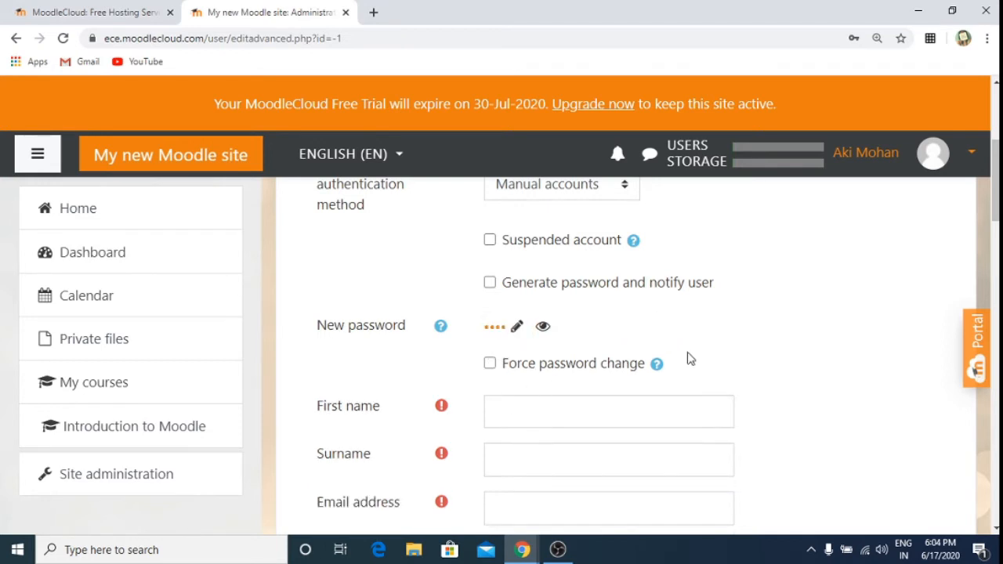
click(490, 365)
Step: Fill in the new user's first name and surname
click(558, 409)
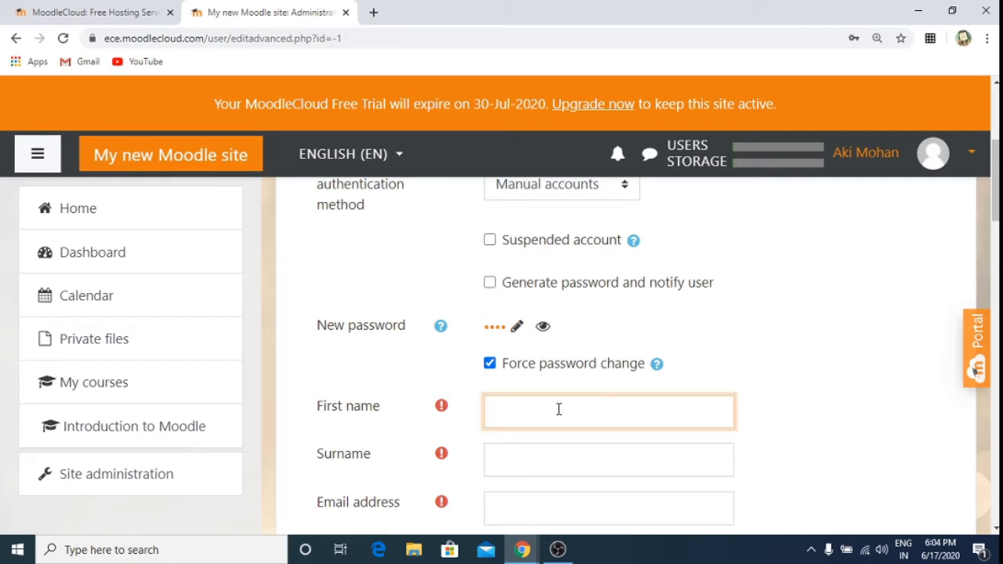
text(Akila)
click(558, 454)
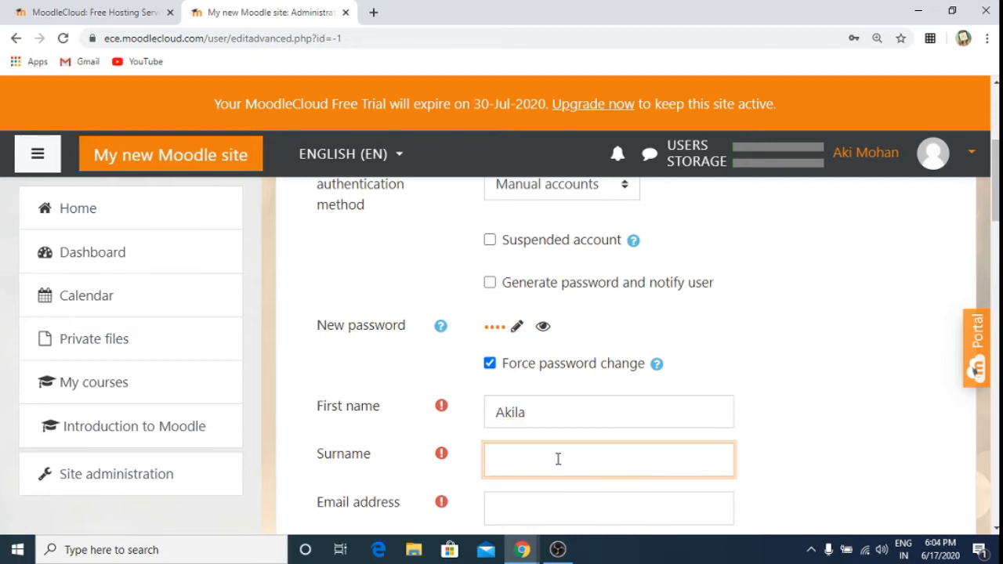
text(M)
click(841, 405)
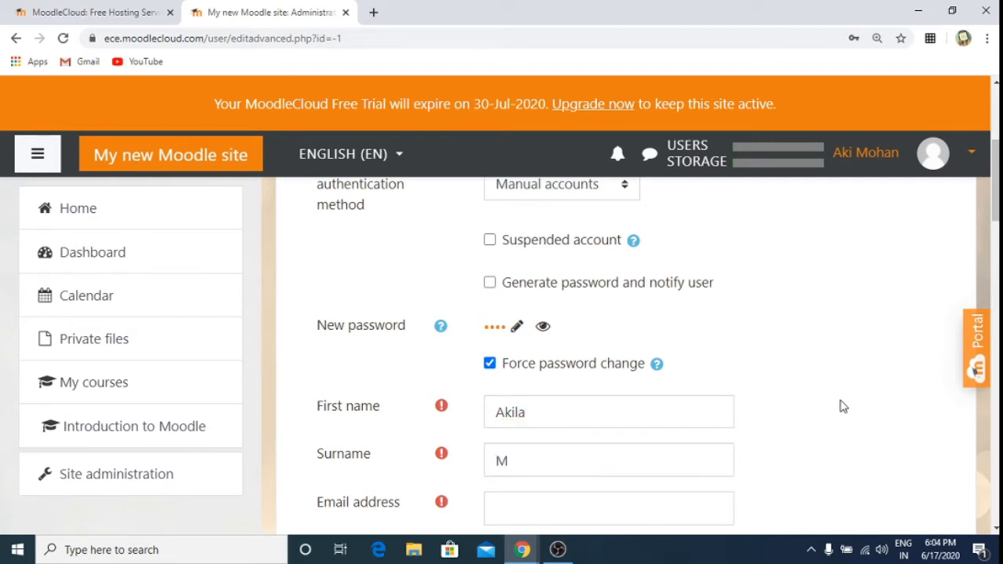
Step: Enter the user's e-mail address and scroll down to the Create user button
scroll(841, 405, down, 2)
scroll(840, 405, down, 1)
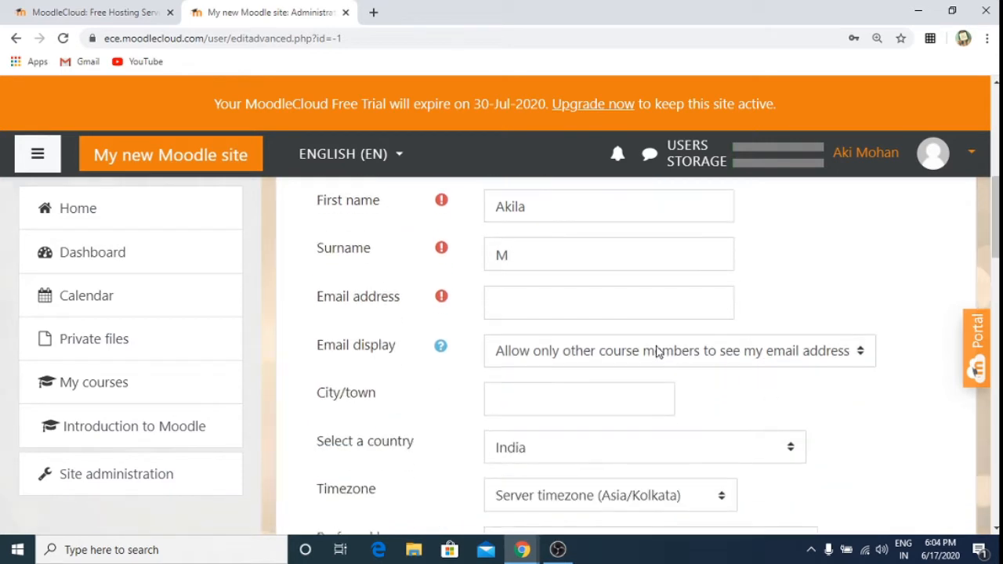
click(633, 306)
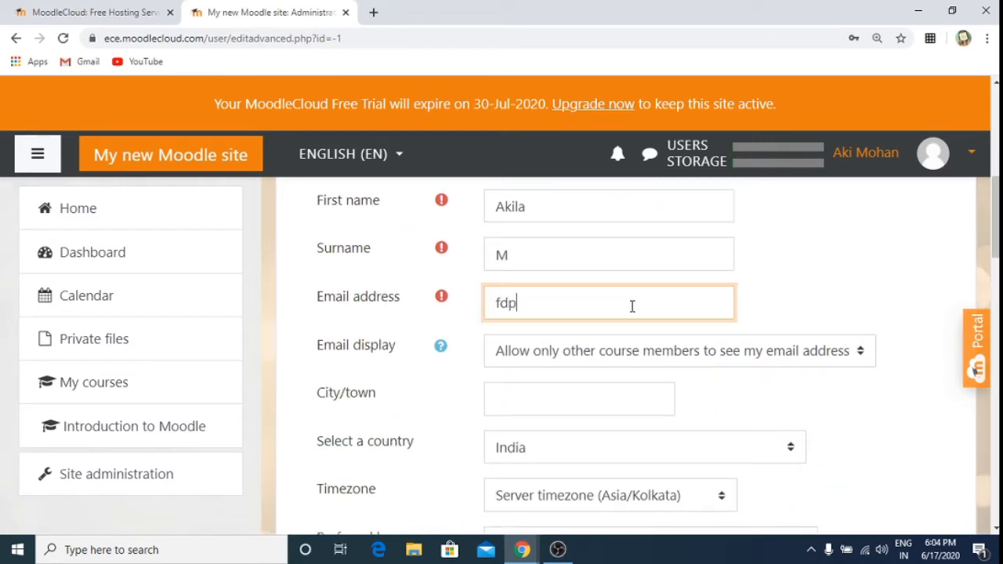
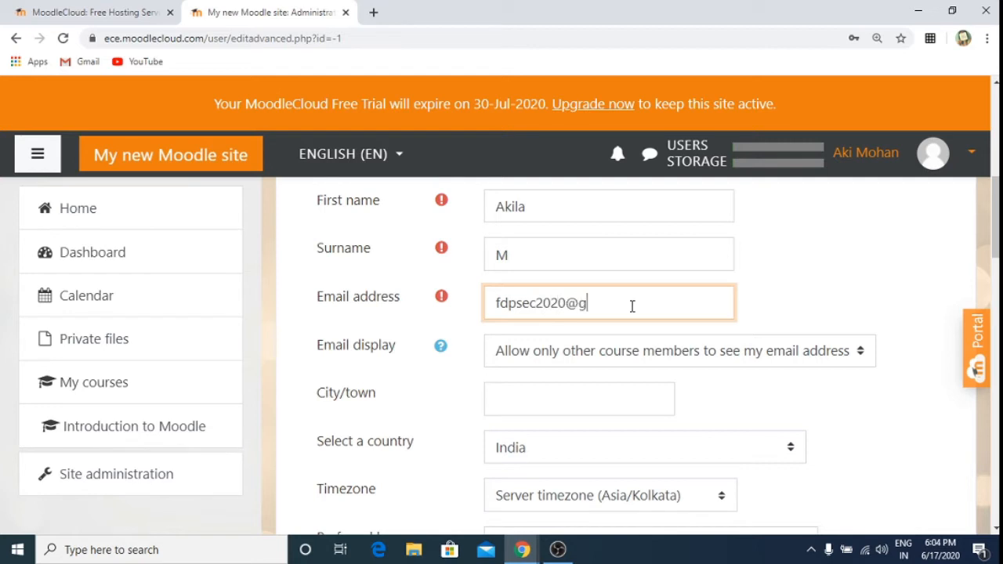
click(870, 252)
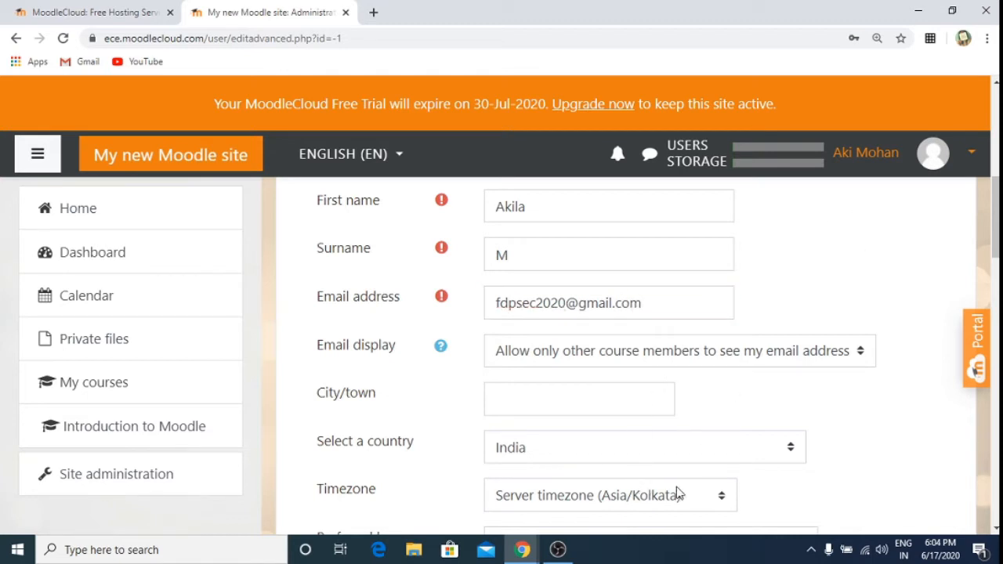
scroll(905, 435, down, 4)
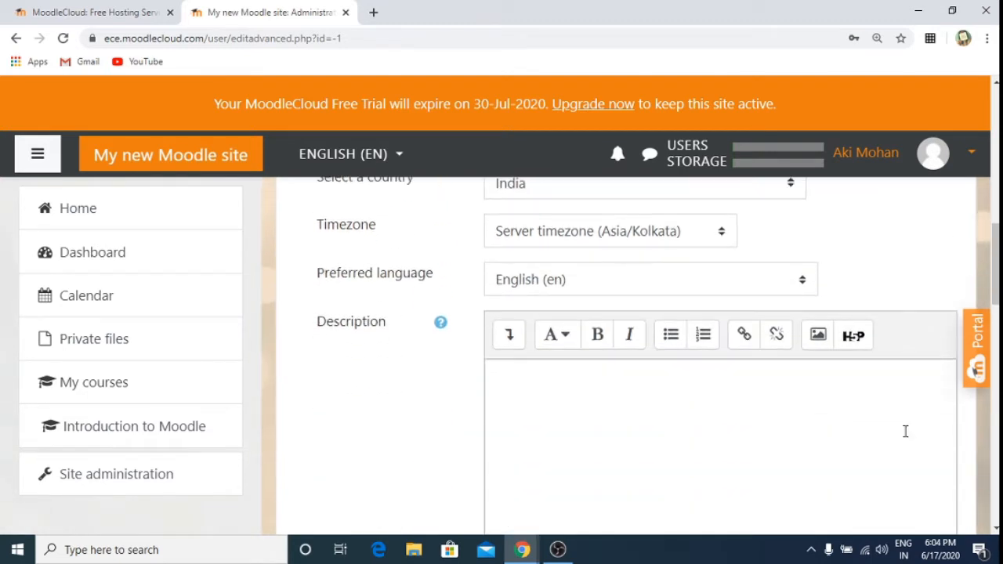
scroll(905, 431, up, 1)
scroll(905, 430, up, 9)
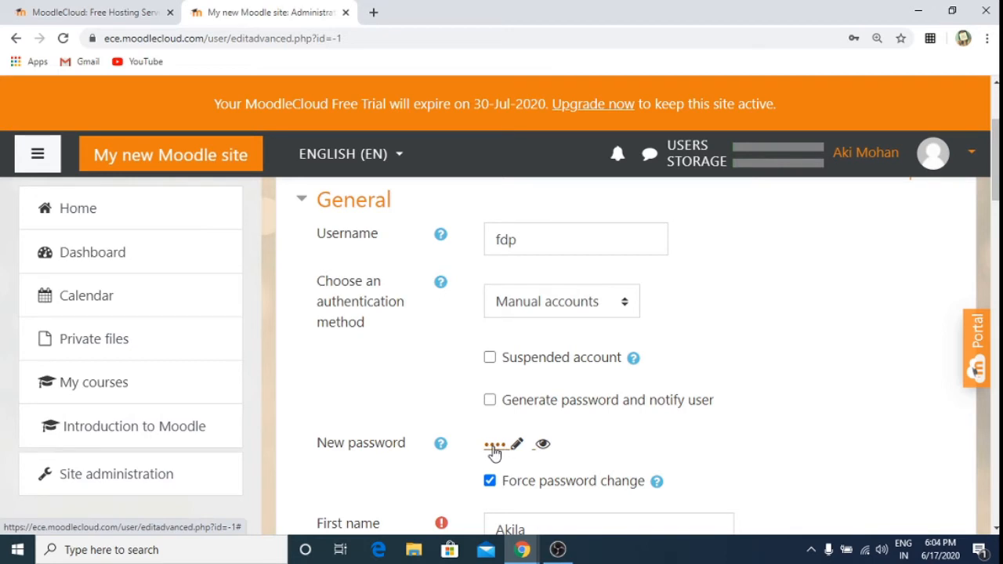
scroll(740, 423, down, 3)
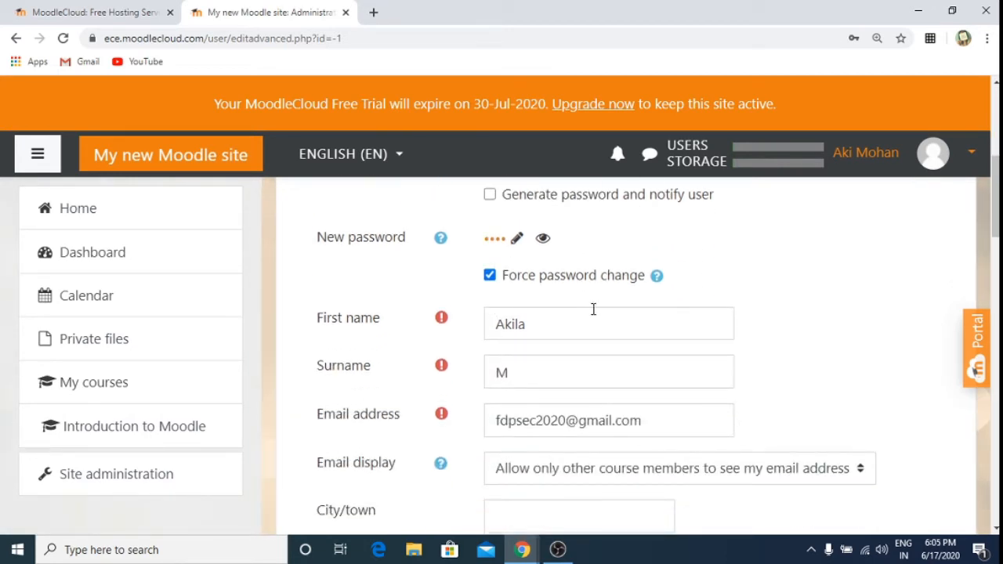
scroll(851, 303, down, 9)
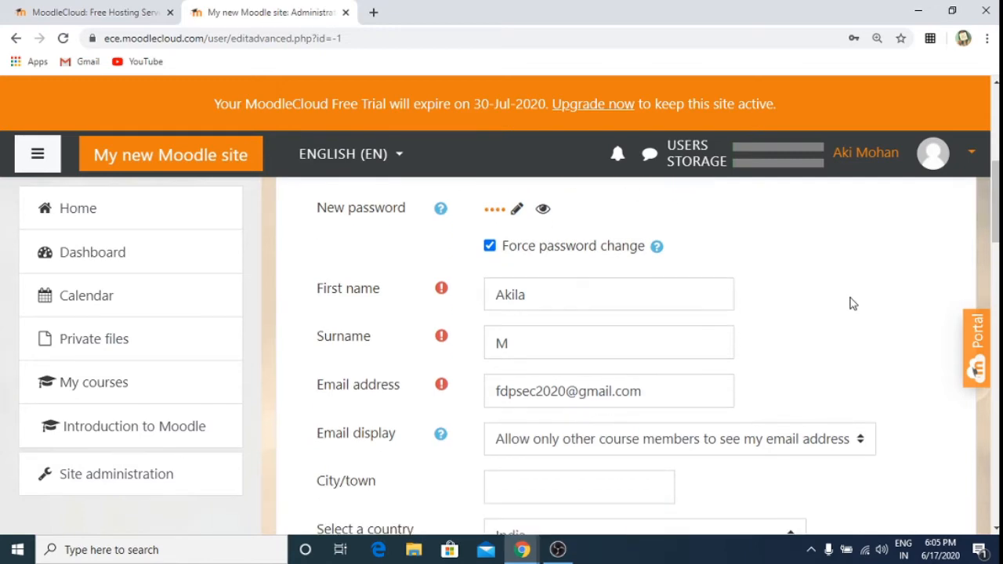
scroll(852, 304, down, 7)
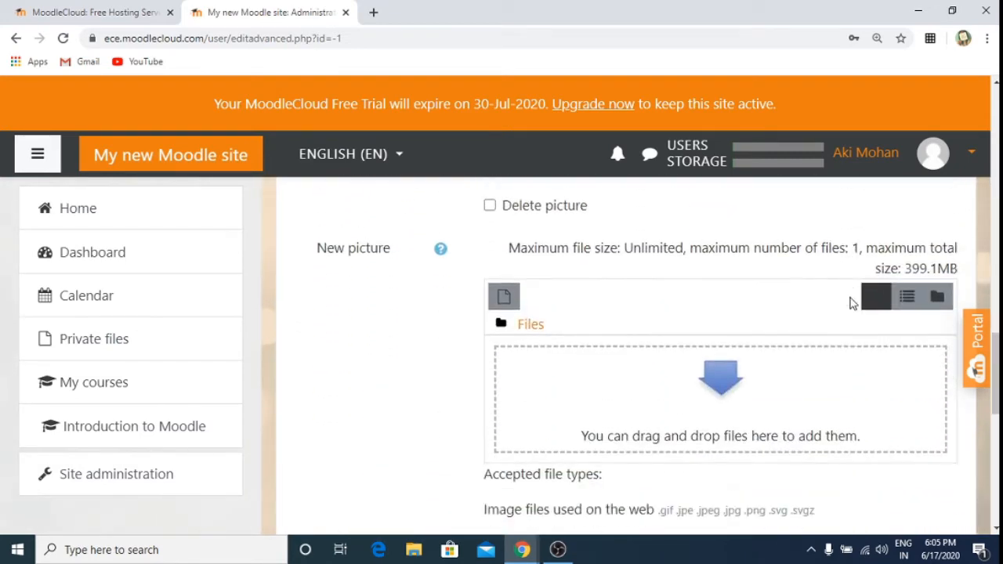
scroll(853, 303, down, 3)
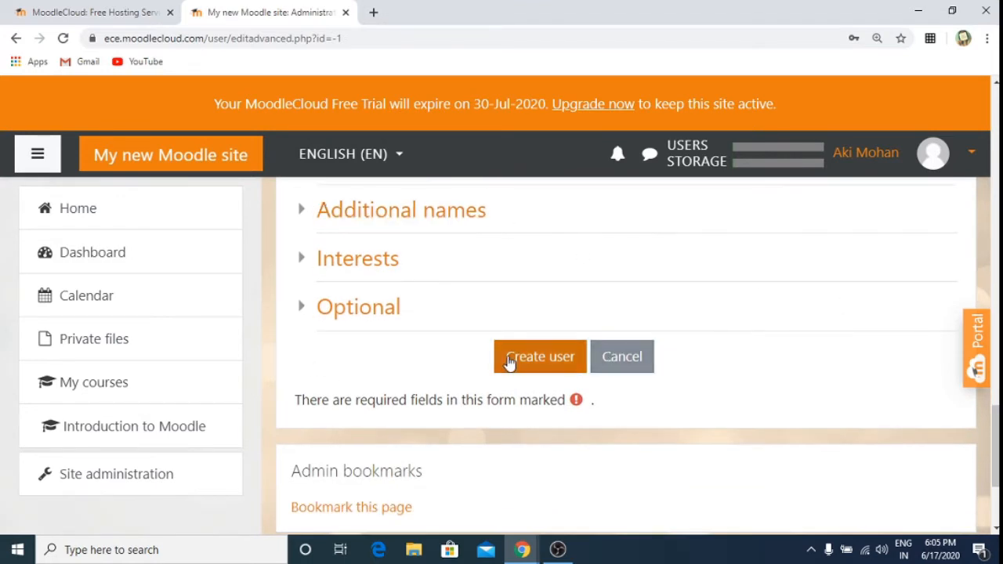
Step: Create the new user account and confirm it appears in the three-user list with Last access Never
click(524, 360)
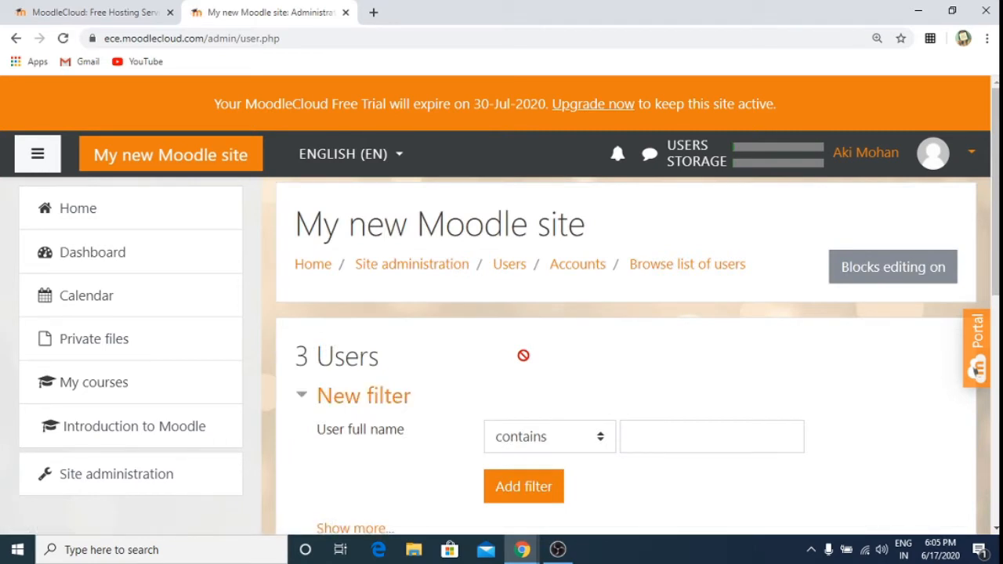
scroll(523, 355, down, 3)
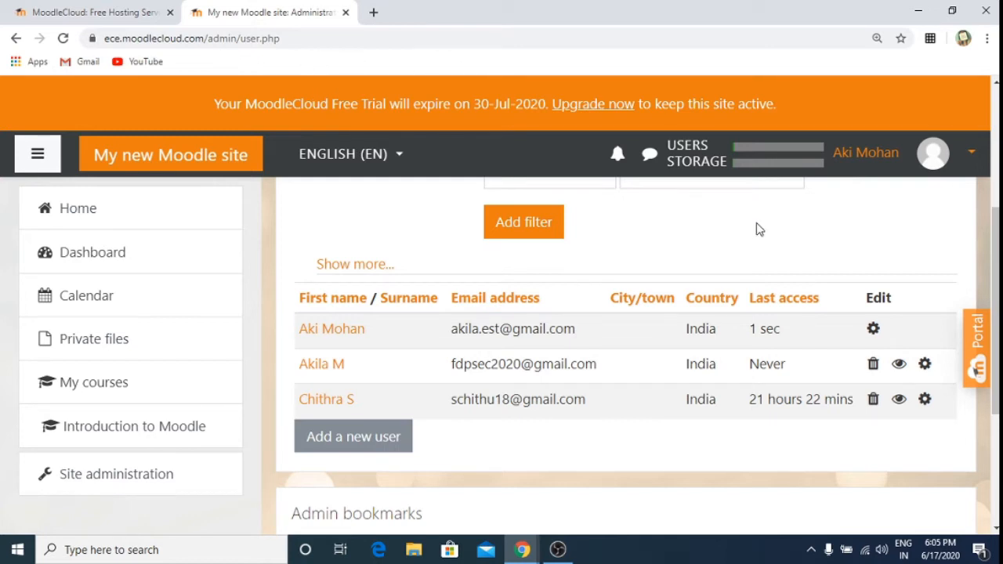
scroll(758, 229, up, 3)
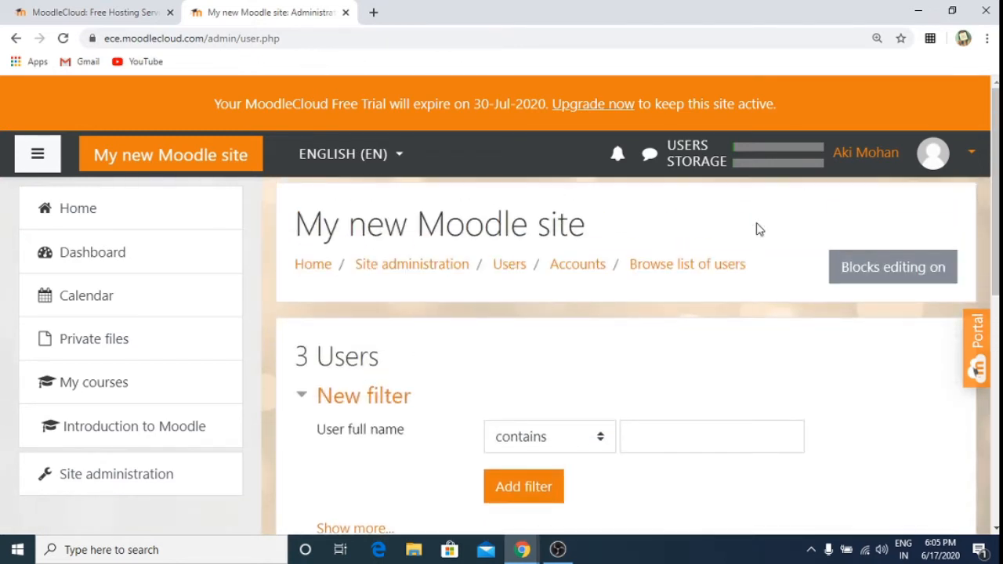
Step: Log out of the administrator account and return to the Moodle site's login page
click(971, 155)
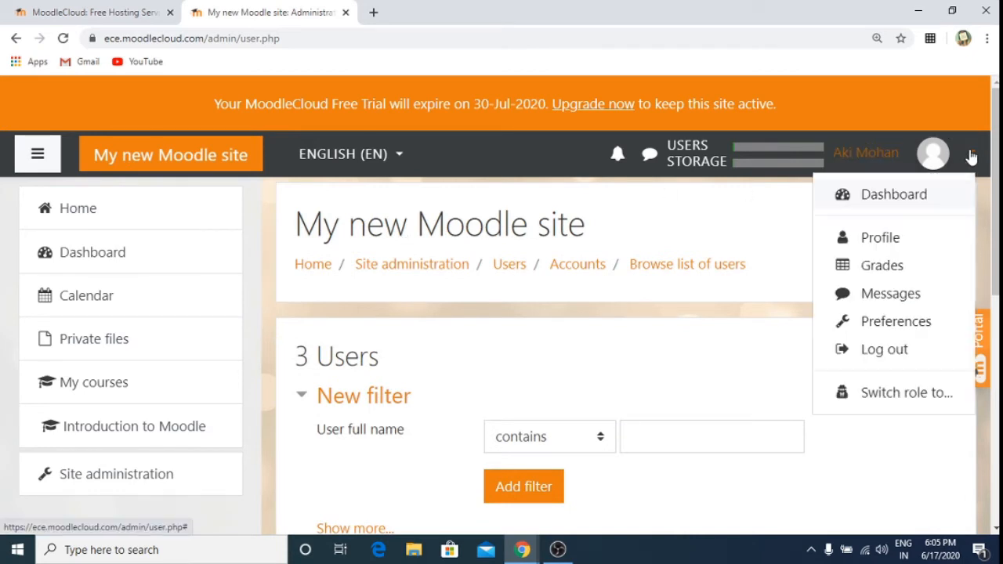
click(895, 353)
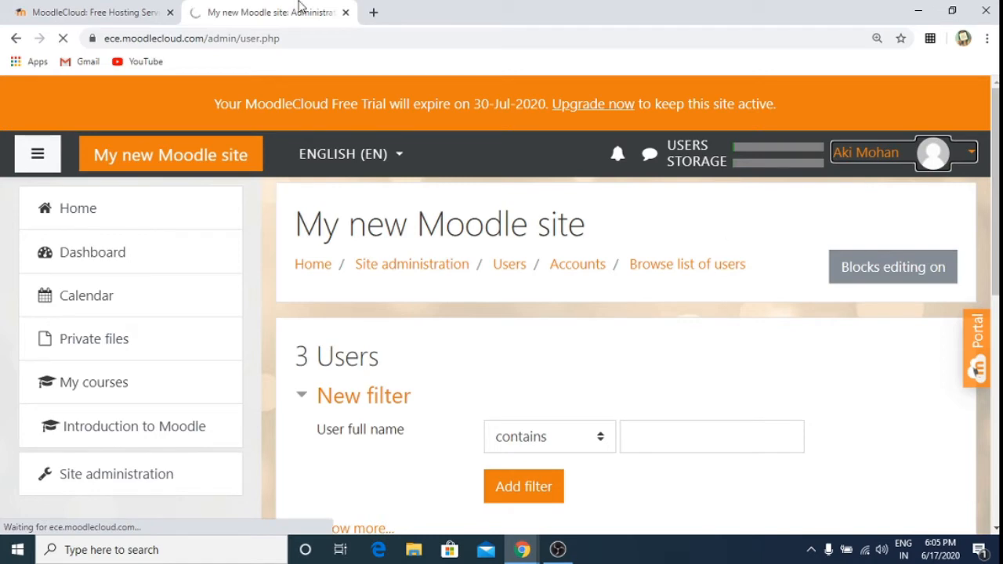
click(74, 10)
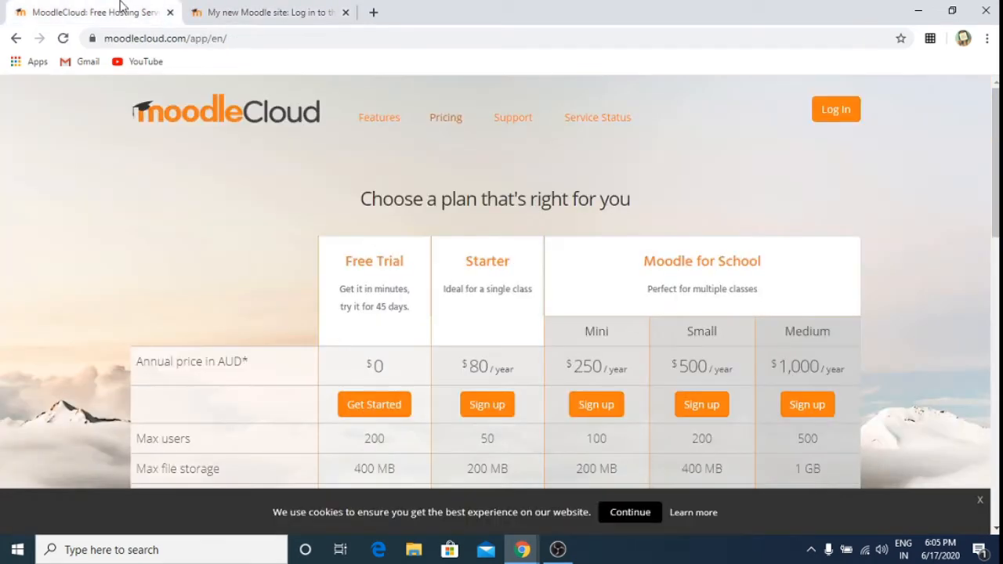
click(280, 11)
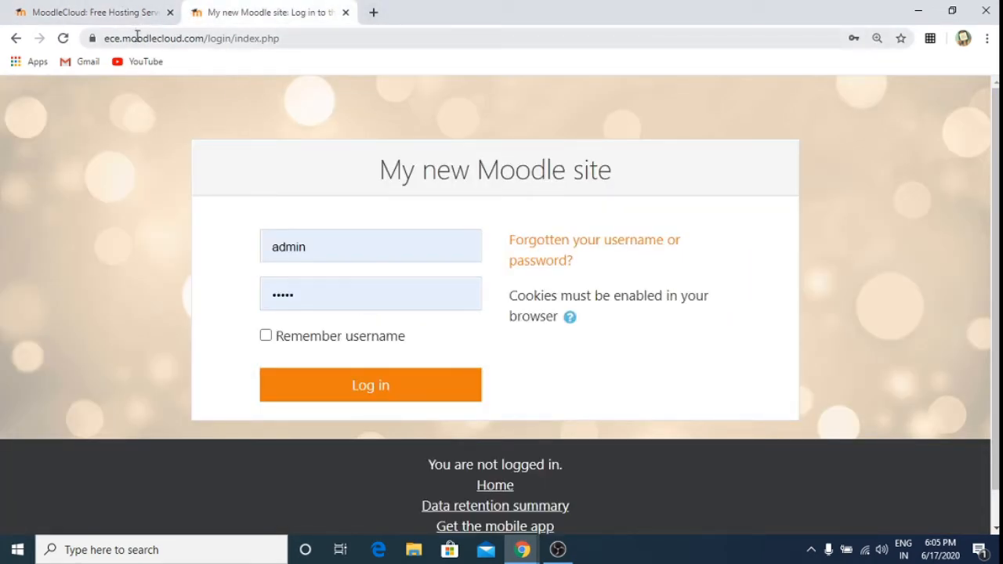
Step: Replace the prefilled credentials with the new user's username and password and log in
click(363, 252)
key(BackSpace)
key(BackSpace)
key(BackSpace)
key(BackSpace)
key(BackSpace)
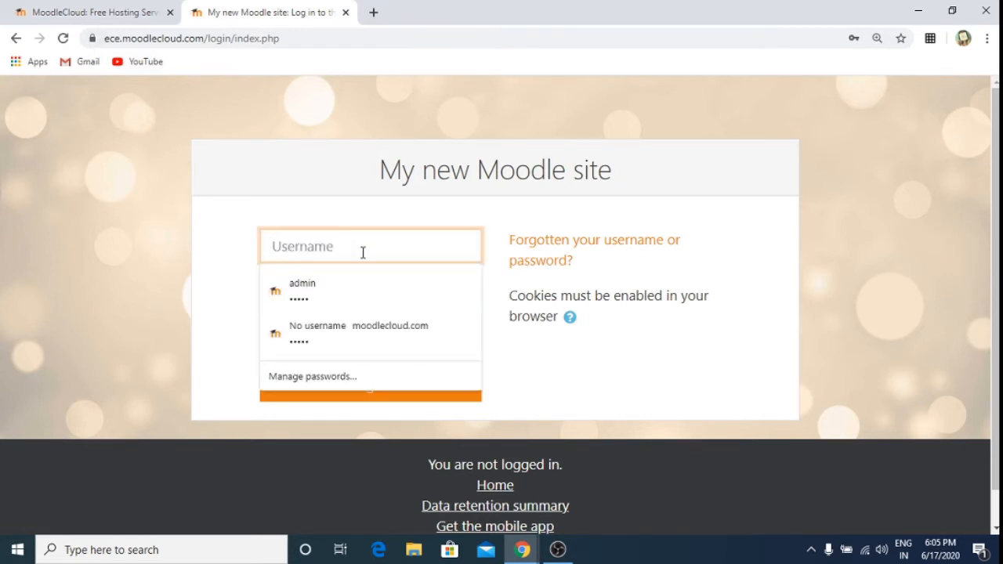
text(fdp)
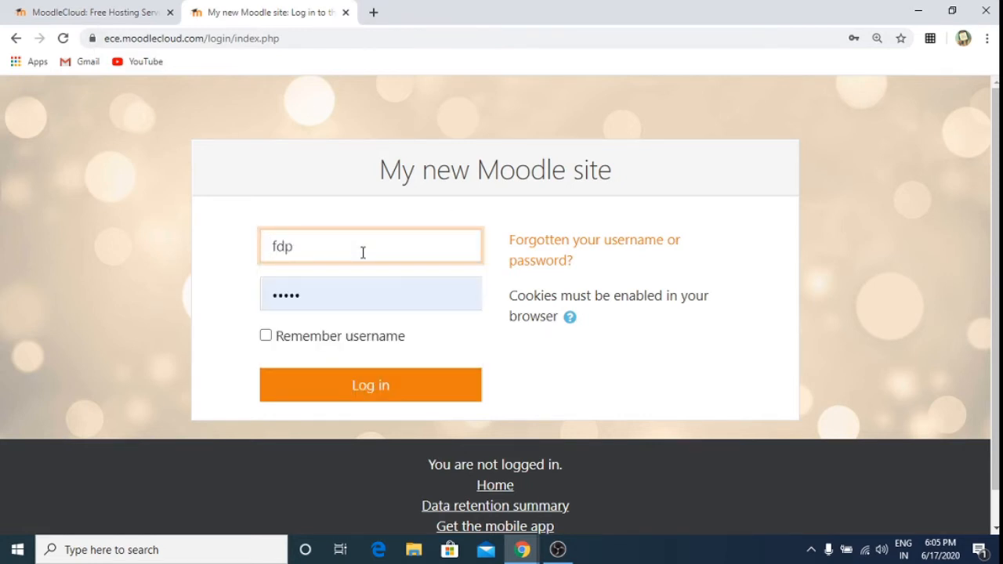
click(366, 296)
key(BackSpace)
key(BackSpace)
key(BackSpace)
key(BackSpace)
key(BackSpace)
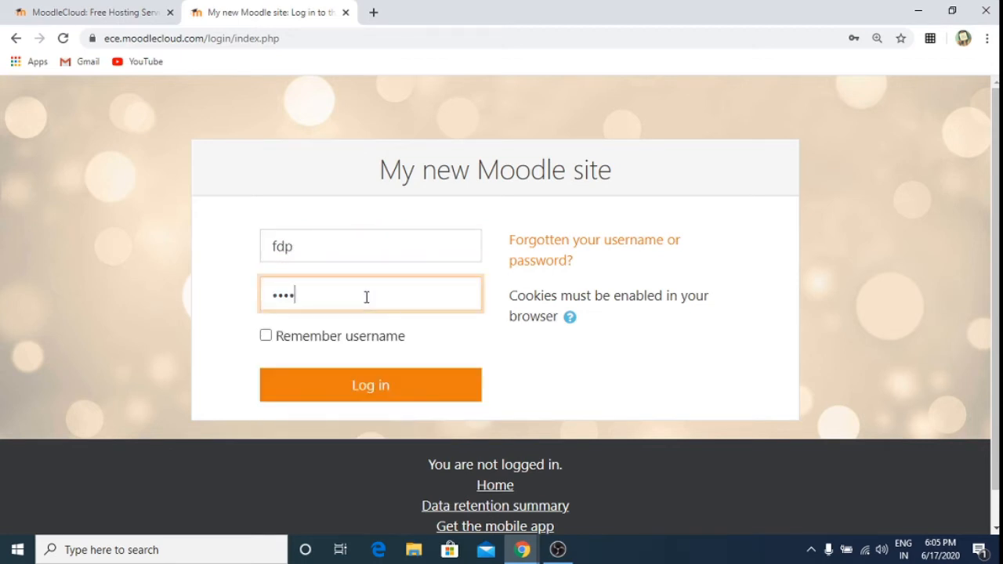
text(fd)
click(372, 388)
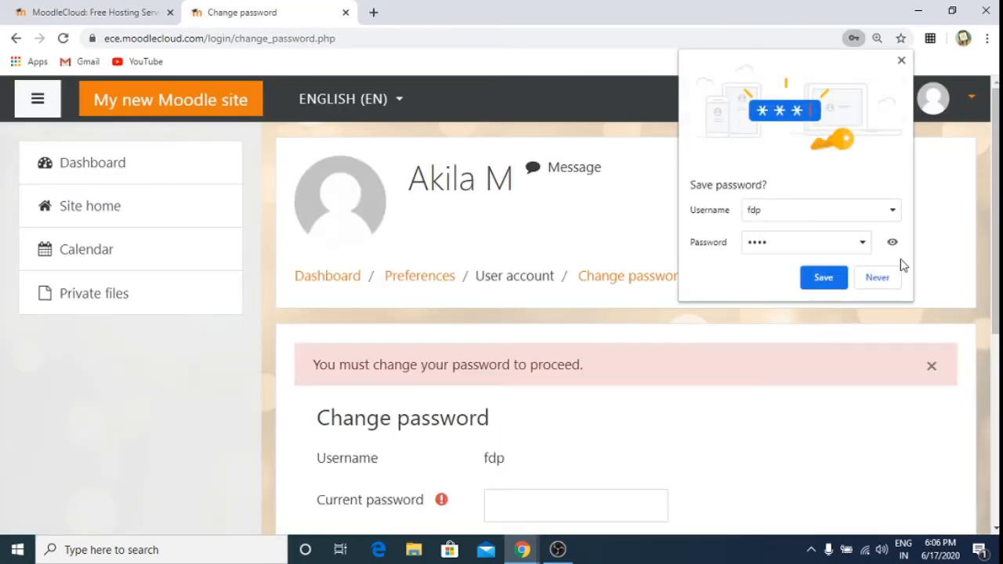
Step: Decline Chrome's offer to save the password and look over the Change password page
click(879, 276)
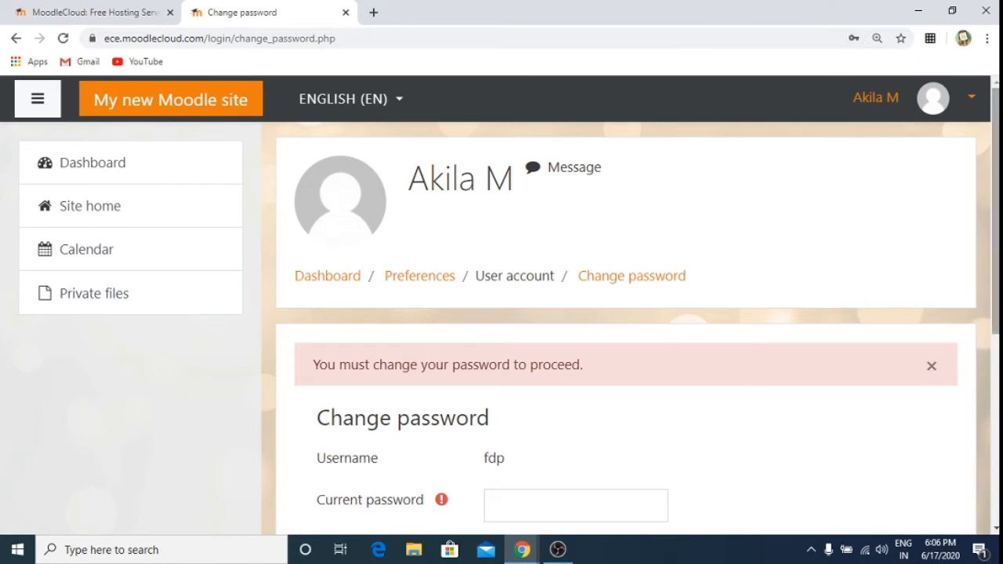
scroll(627, 314, down, 2)
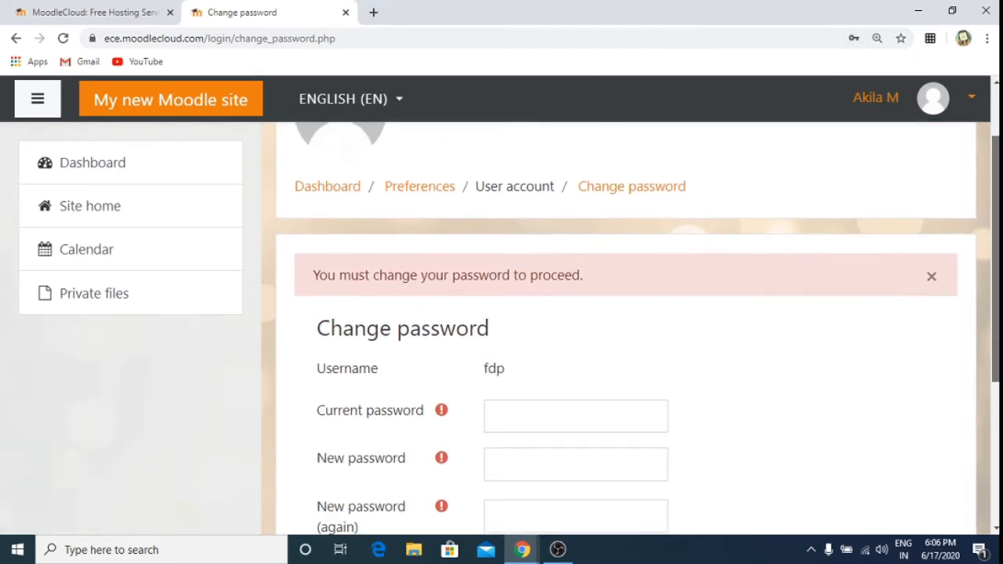
scroll(626, 313, down, 1)
scroll(378, 191, up, 1)
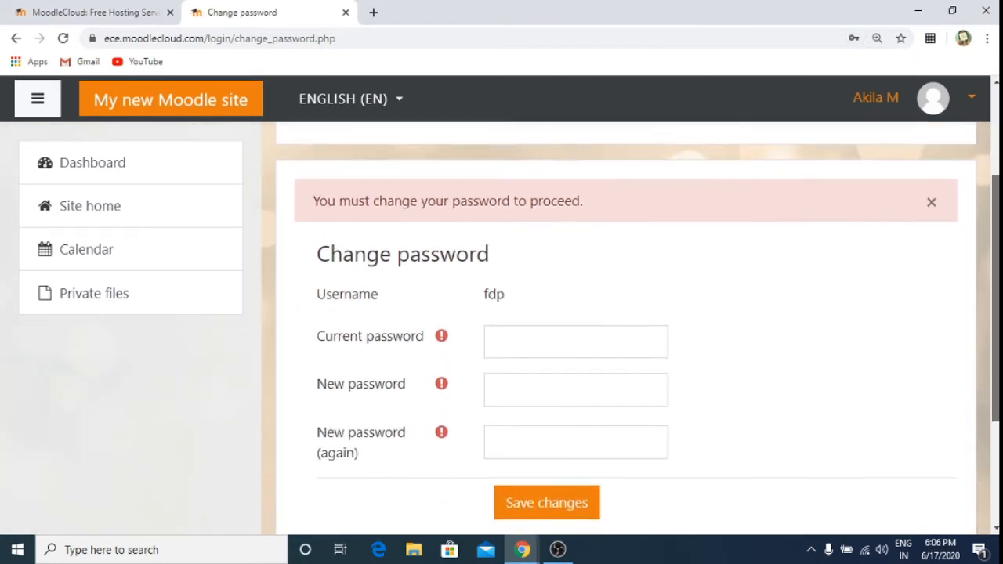
scroll(378, 192, down, 2)
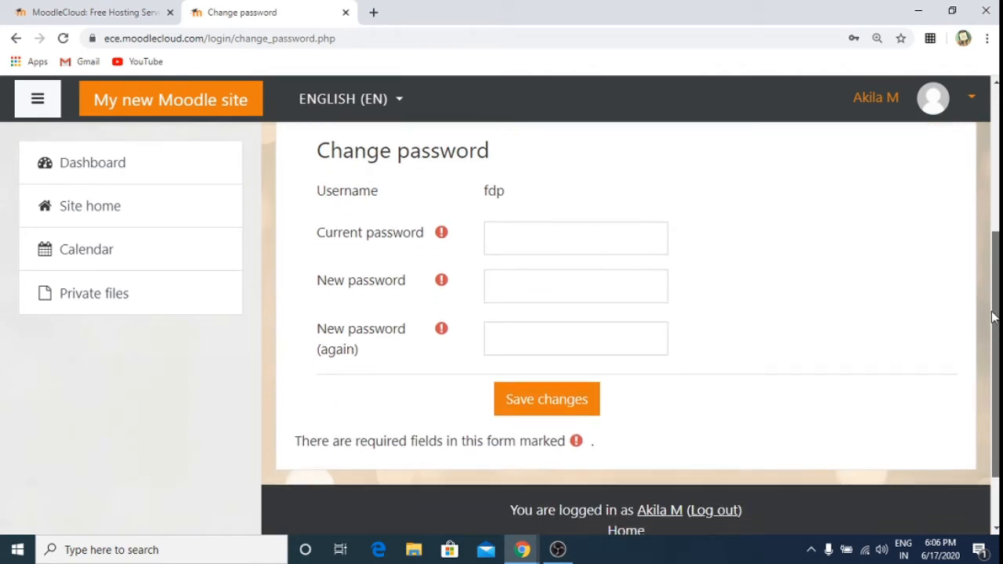
Step: Enter the current password and the new password twice, then save the change
click(510, 235)
text(a)
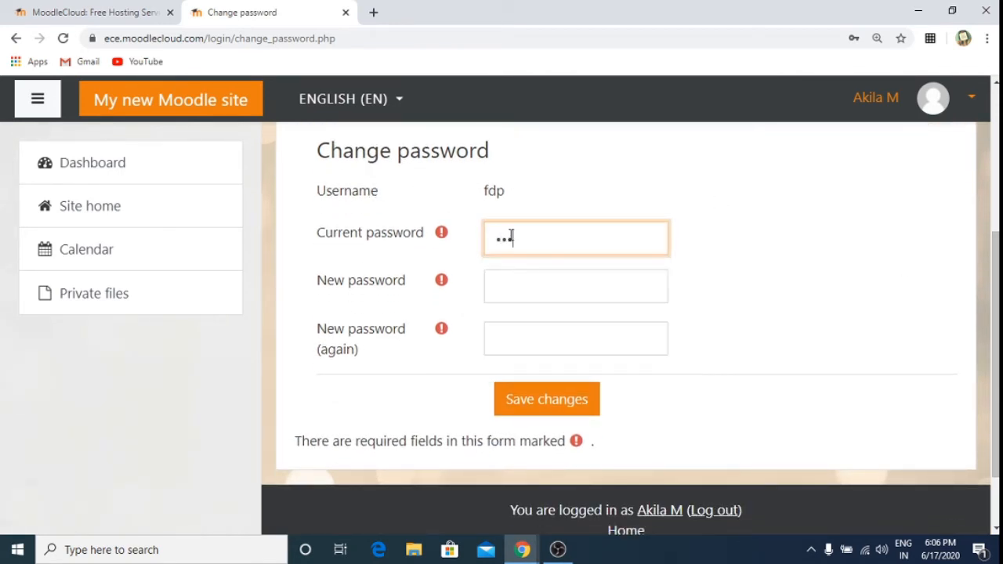
click(525, 282)
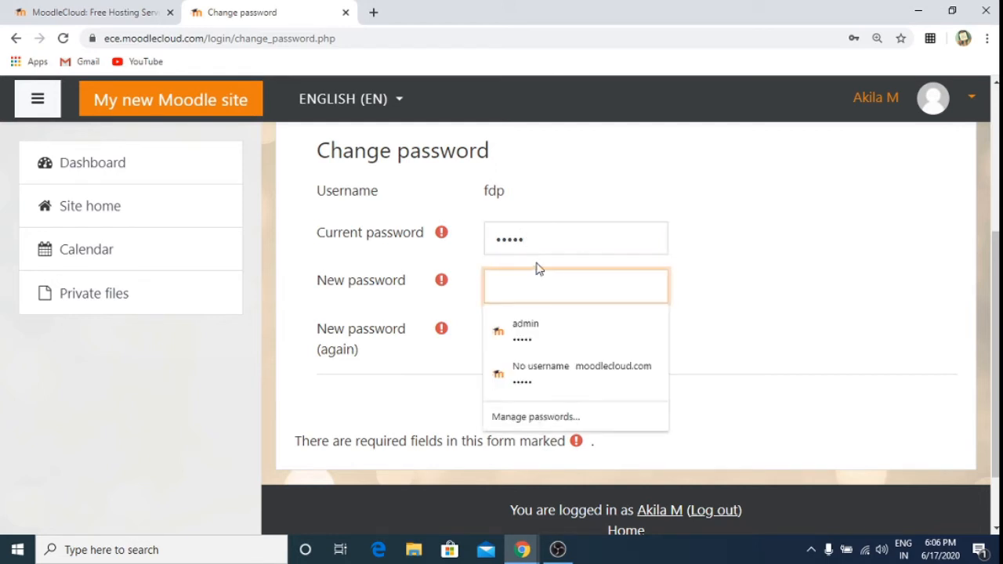
click(550, 235)
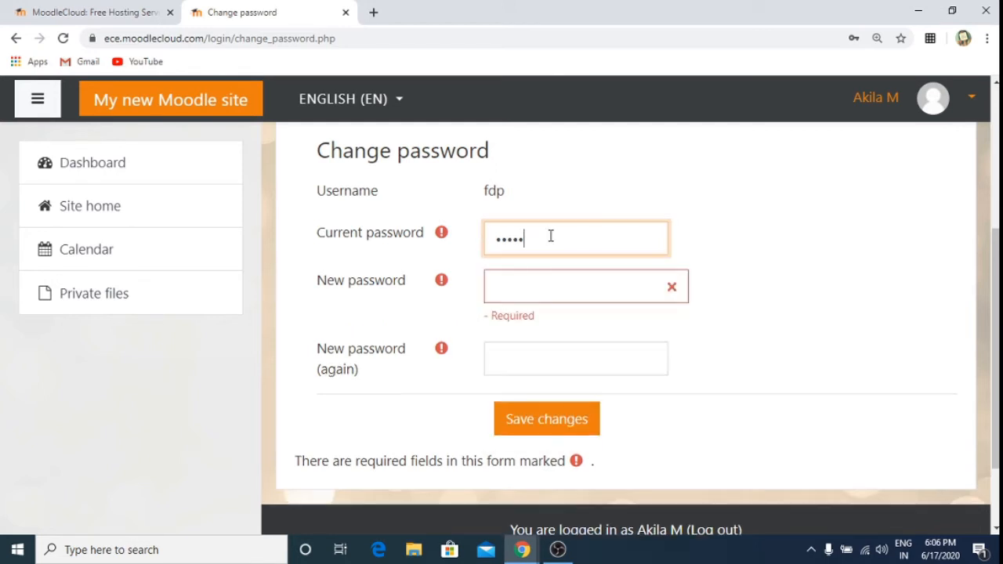
click(532, 293)
text(•)
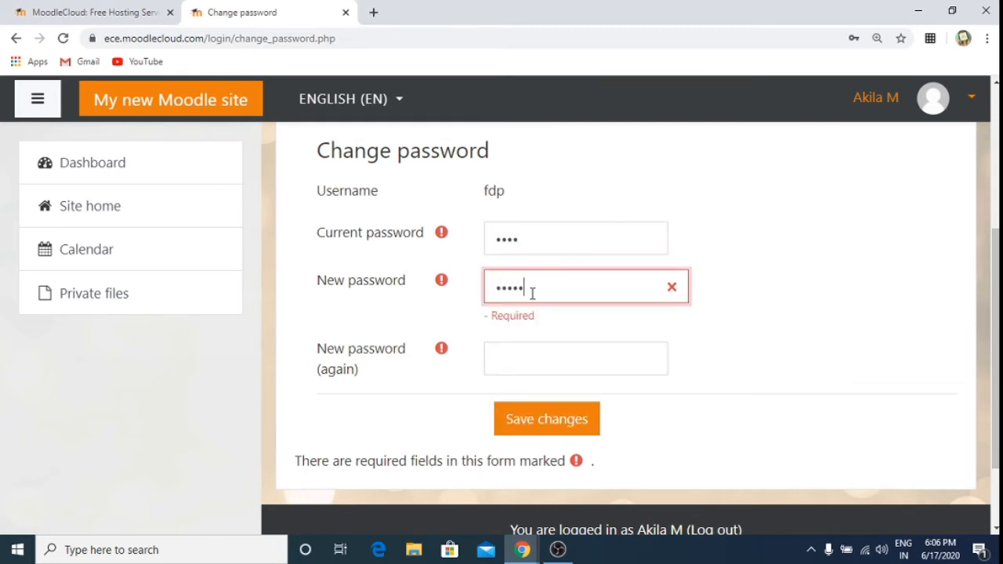
click(540, 358)
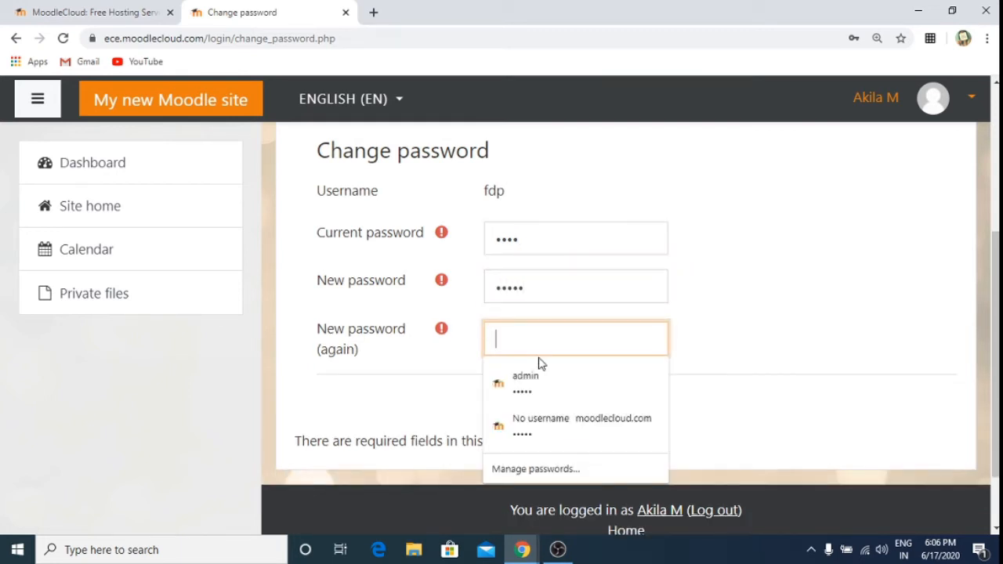
text(••)
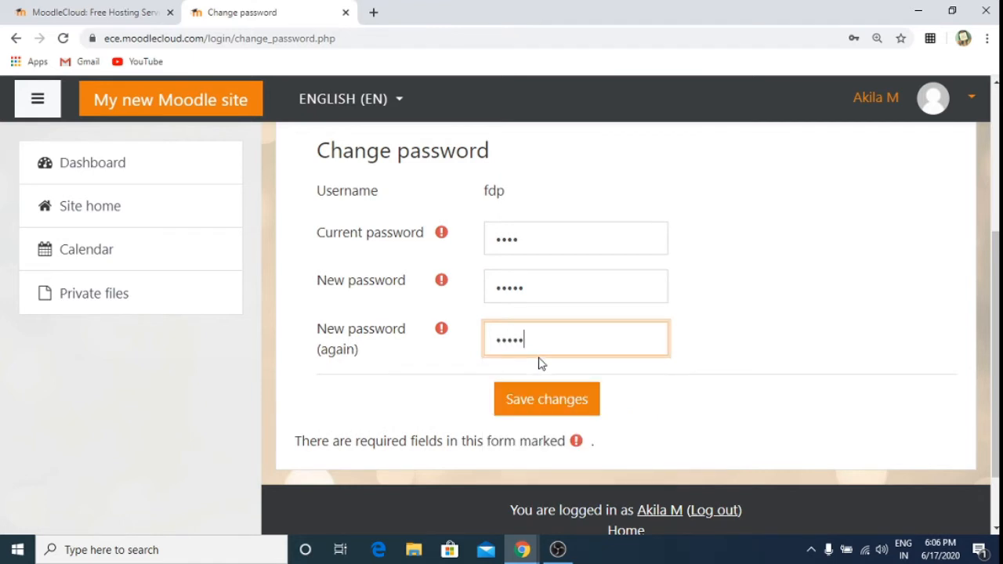
click(558, 400)
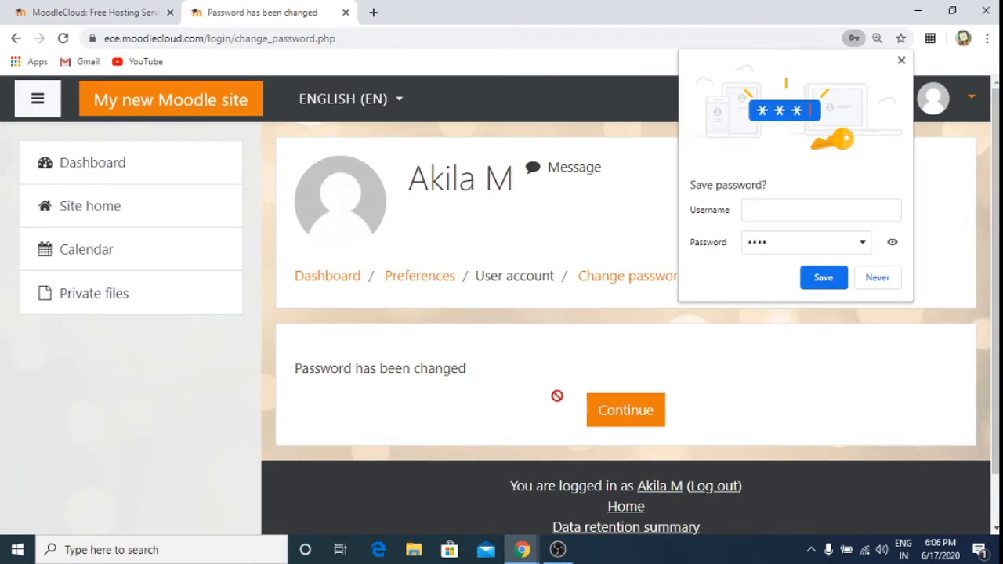
Step: Decline saving the password, continue past the confirmation, and read through the MoodleCloud policy
click(877, 279)
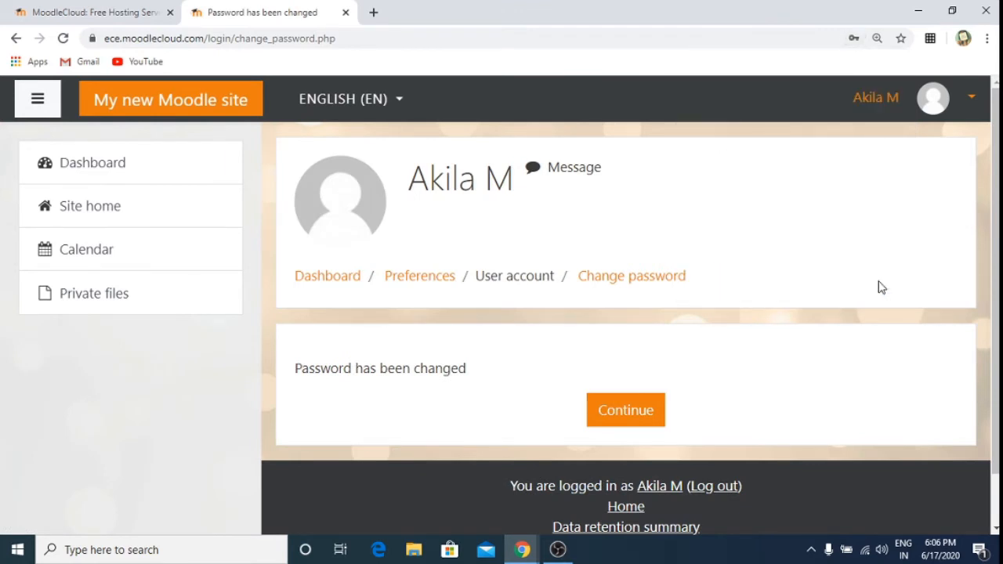
click(614, 413)
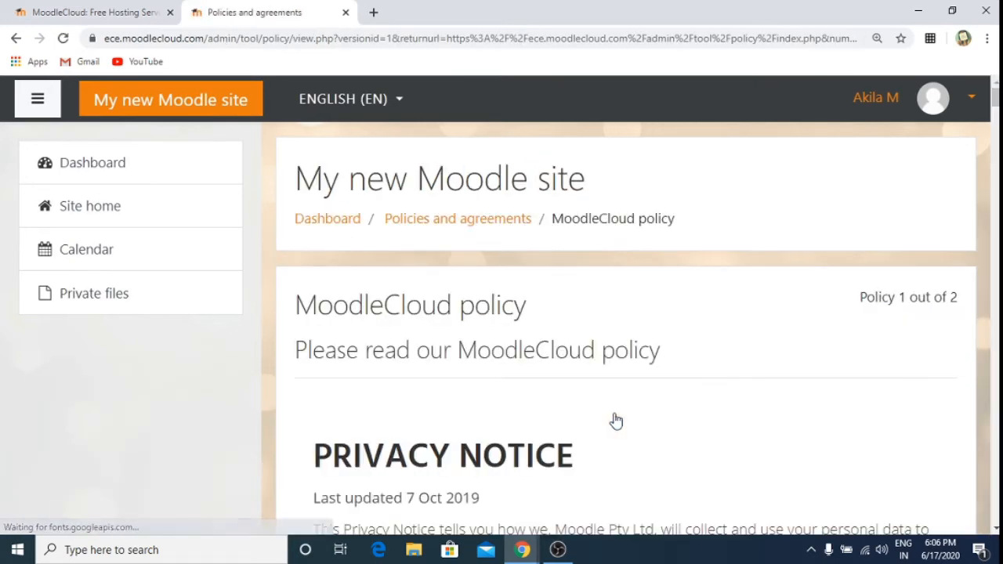
scroll(616, 421, down, 5)
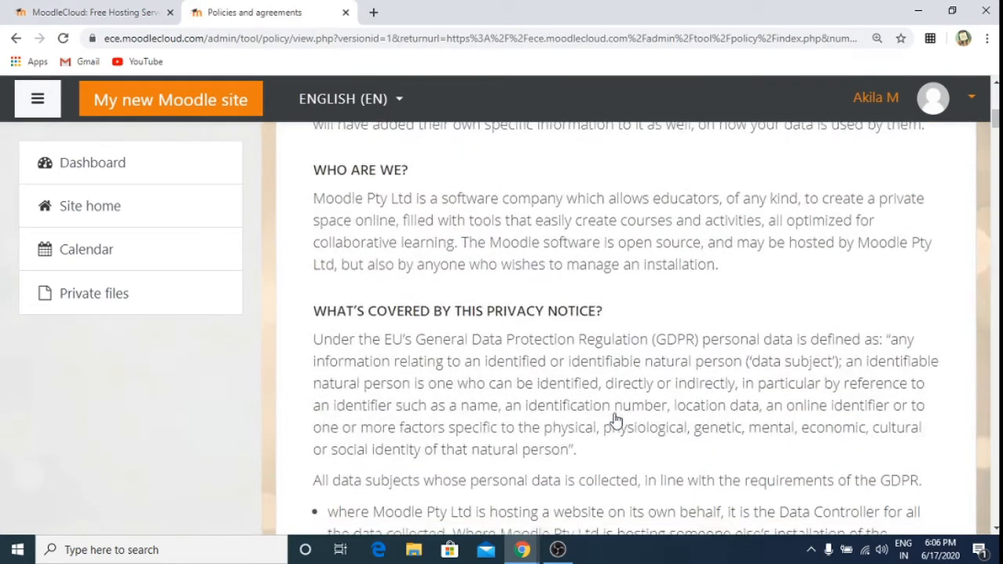
scroll(615, 420, down, 7)
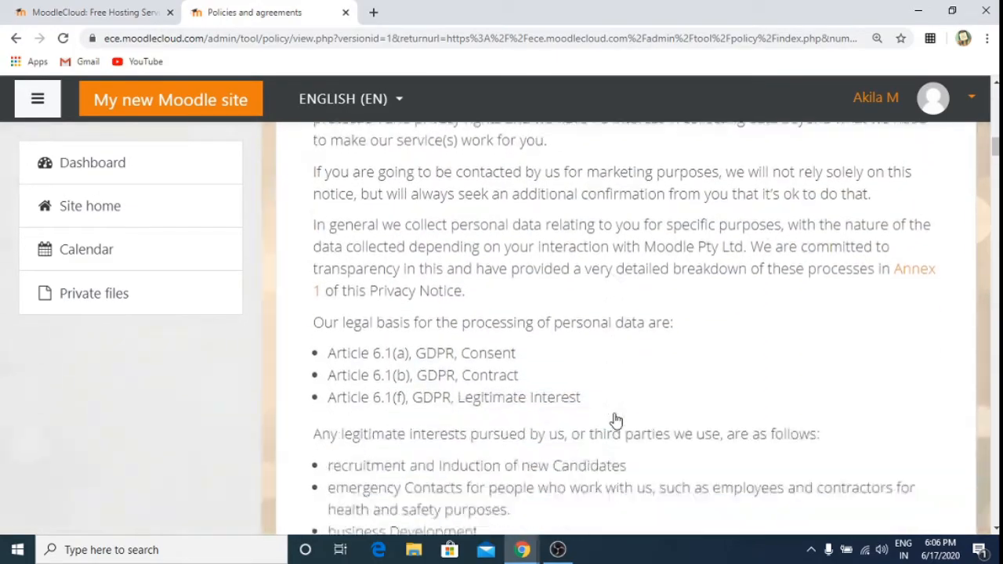
scroll(616, 421, down, 10)
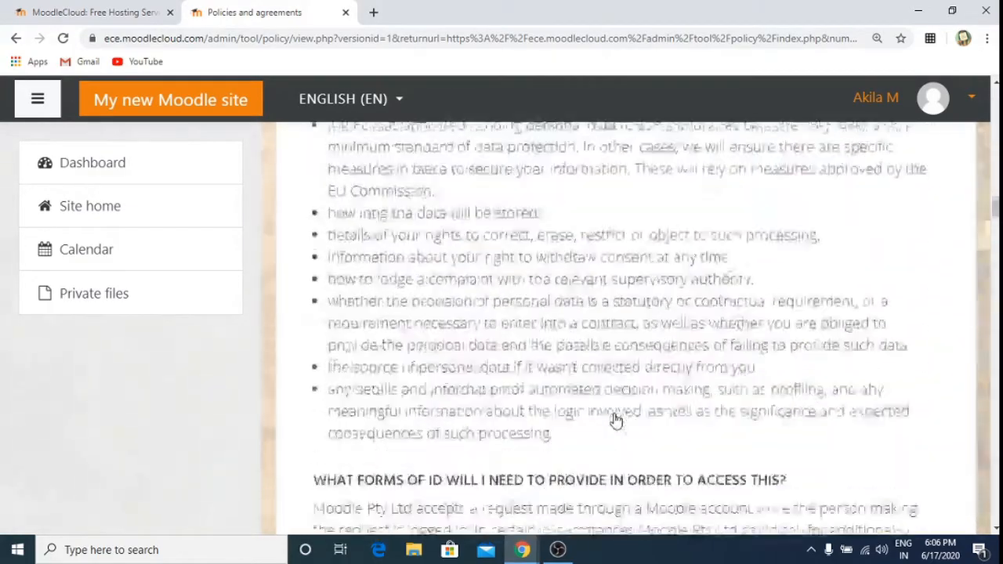
scroll(616, 421, down, 10)
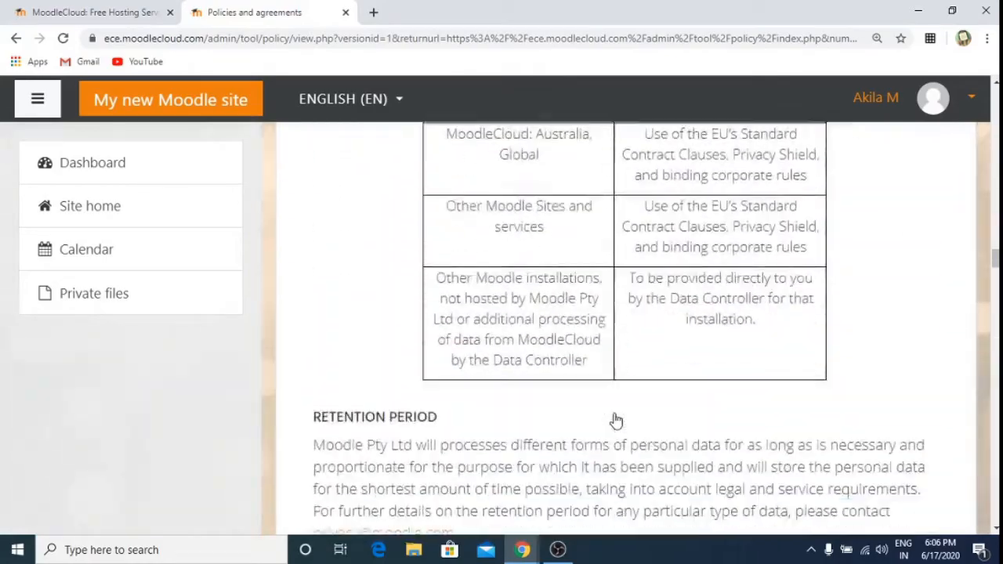
scroll(616, 421, down, 10)
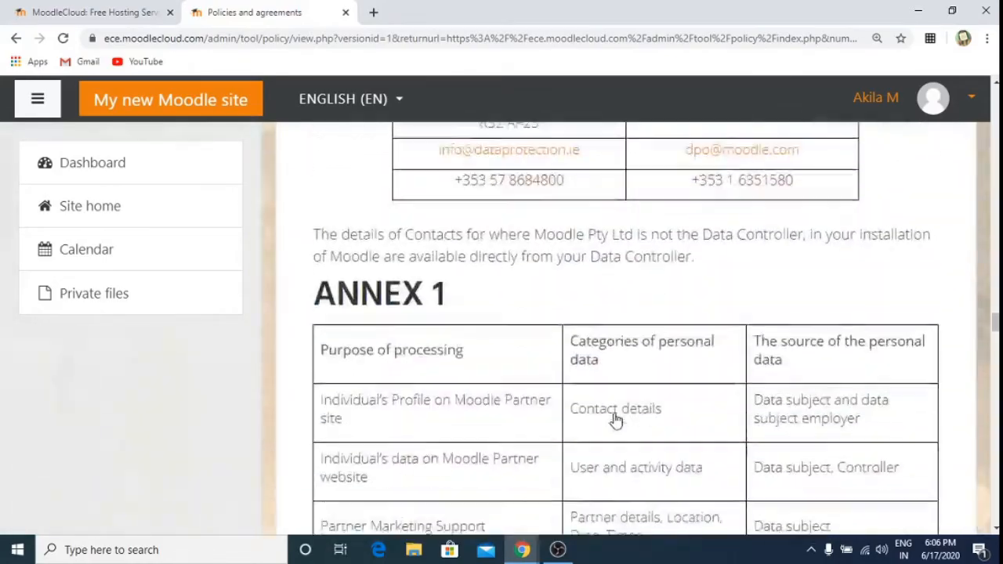
scroll(615, 421, down, 10)
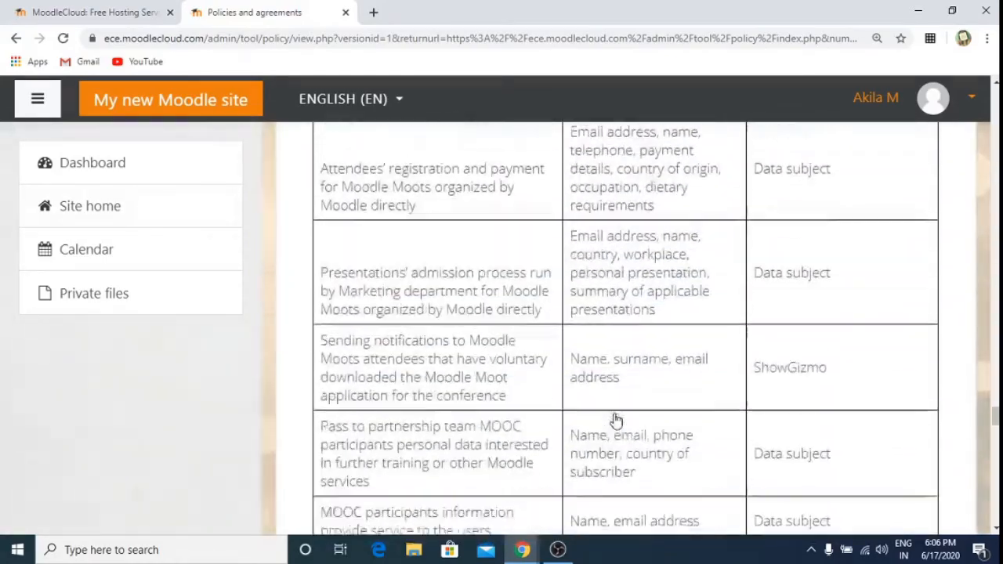
scroll(615, 420, down, 15)
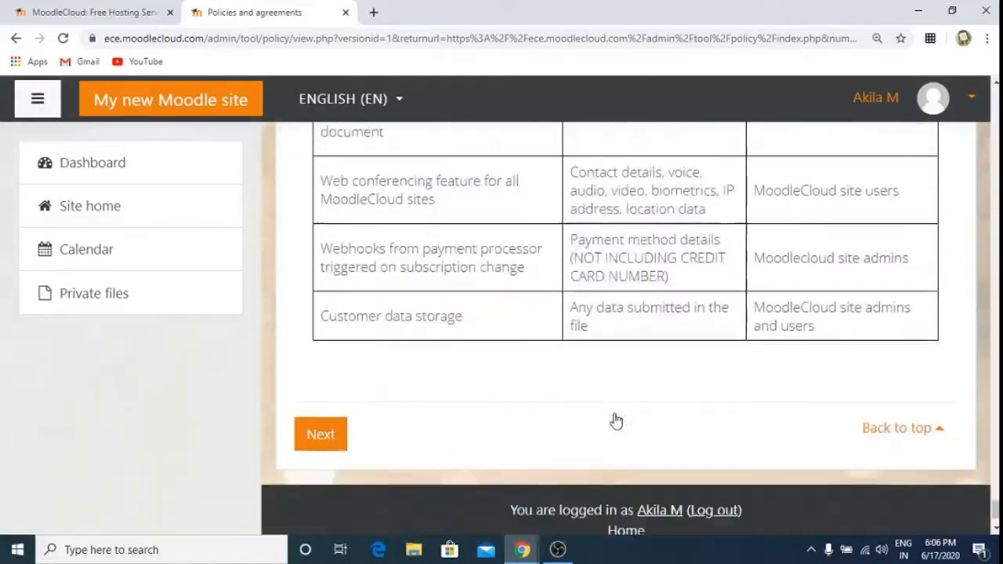
scroll(615, 420, down, 1)
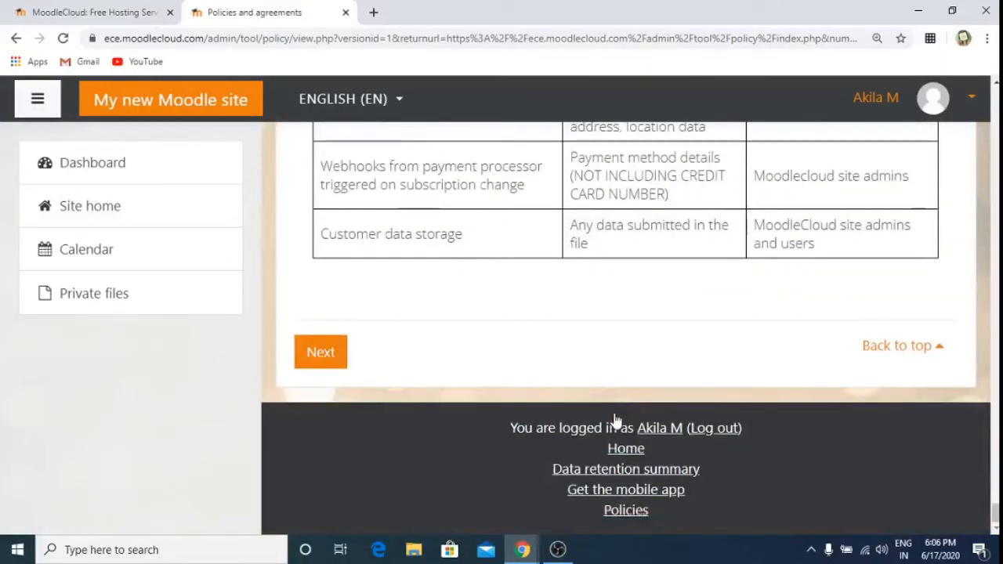
Step: Move on to the cookies policy, read it, and reach the Consent page
click(330, 353)
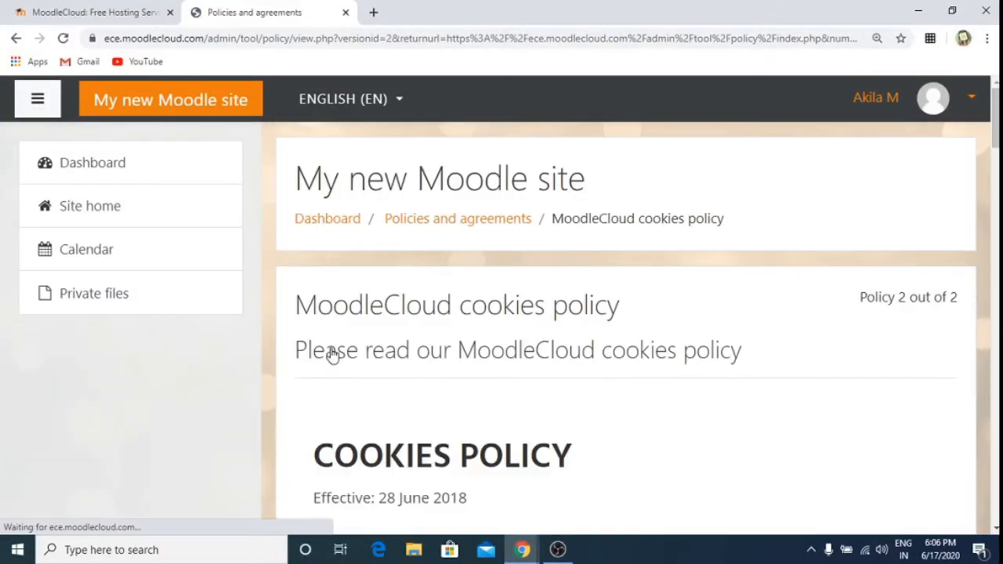
scroll(330, 353, down, 5)
scroll(333, 355, down, 20)
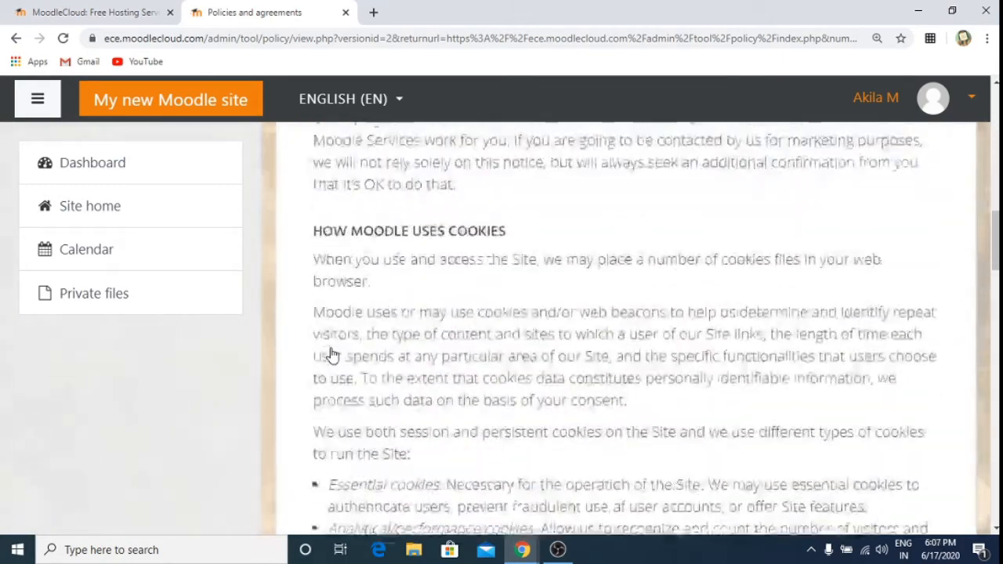
scroll(332, 355, down, 3)
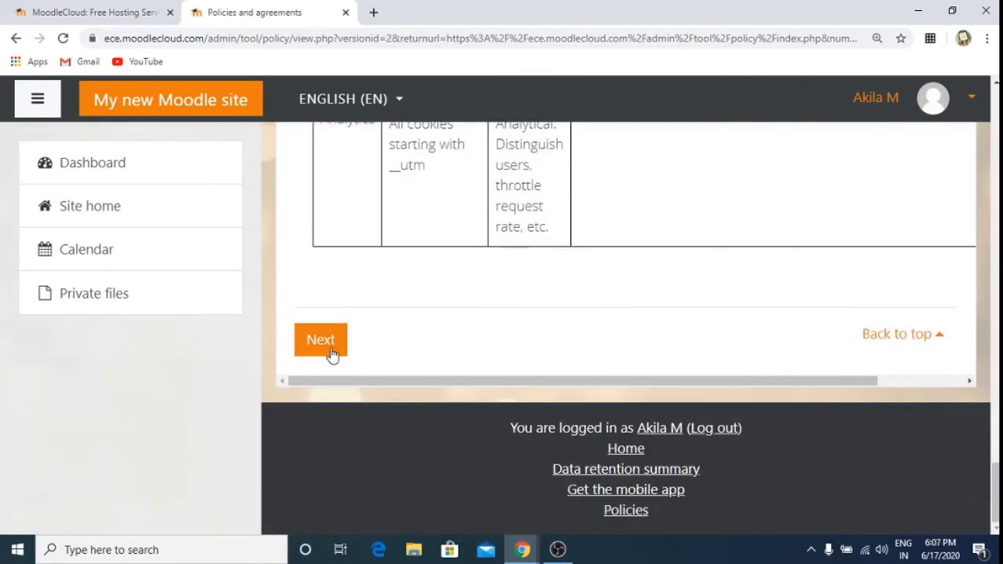
click(321, 340)
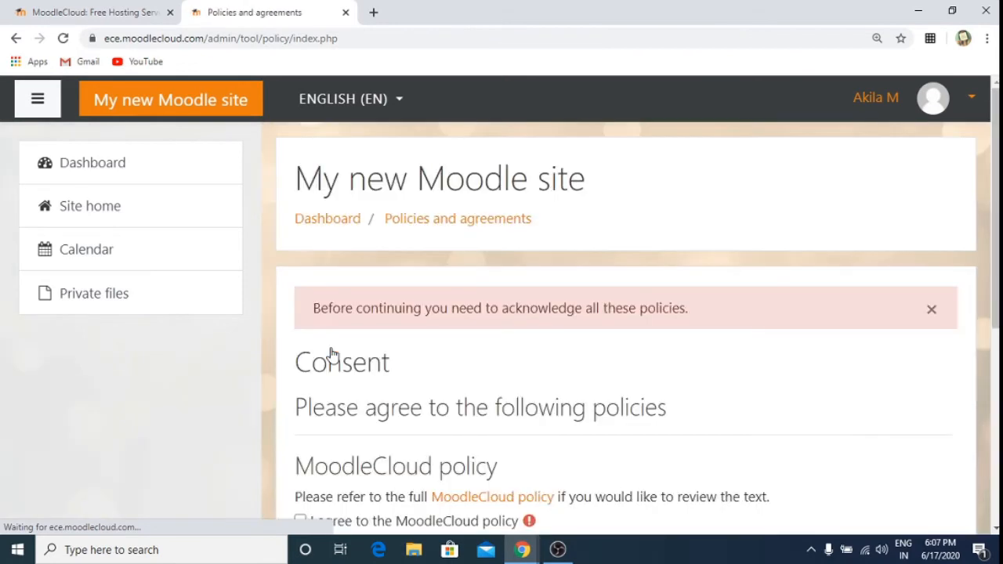
Step: Tick the MoodleCloud policy agreement and submit the consent to reach the Dashboard
scroll(332, 355, down, 5)
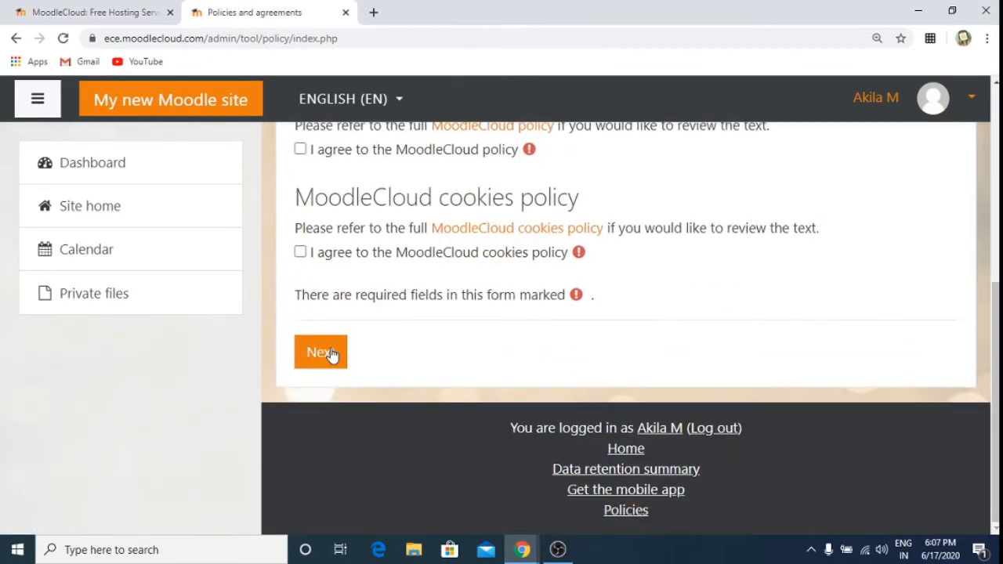
click(300, 150)
click(319, 352)
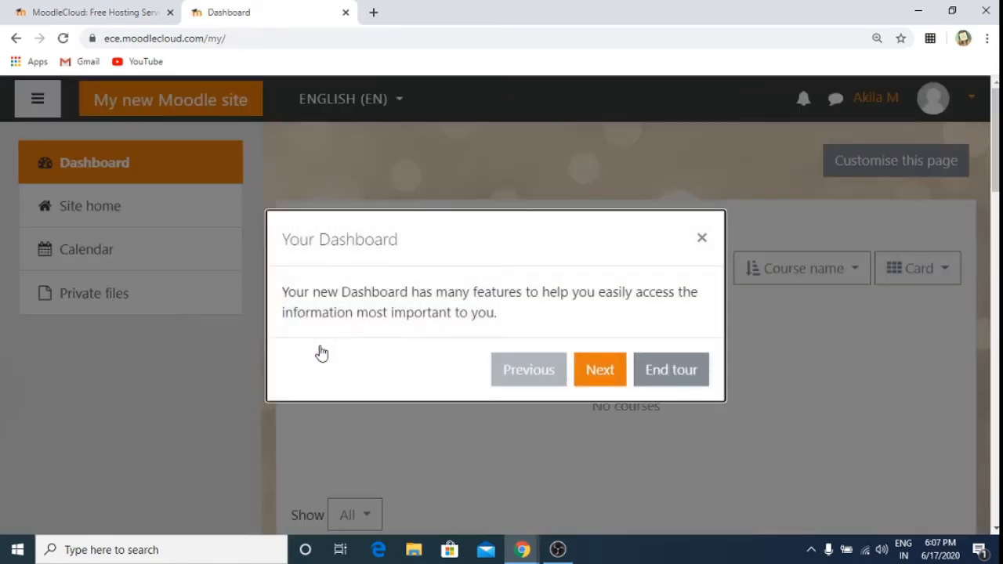
Step: Close the 'Your Dashboard' tour and review the Dashboard, whose Course overview shows No courses
click(701, 239)
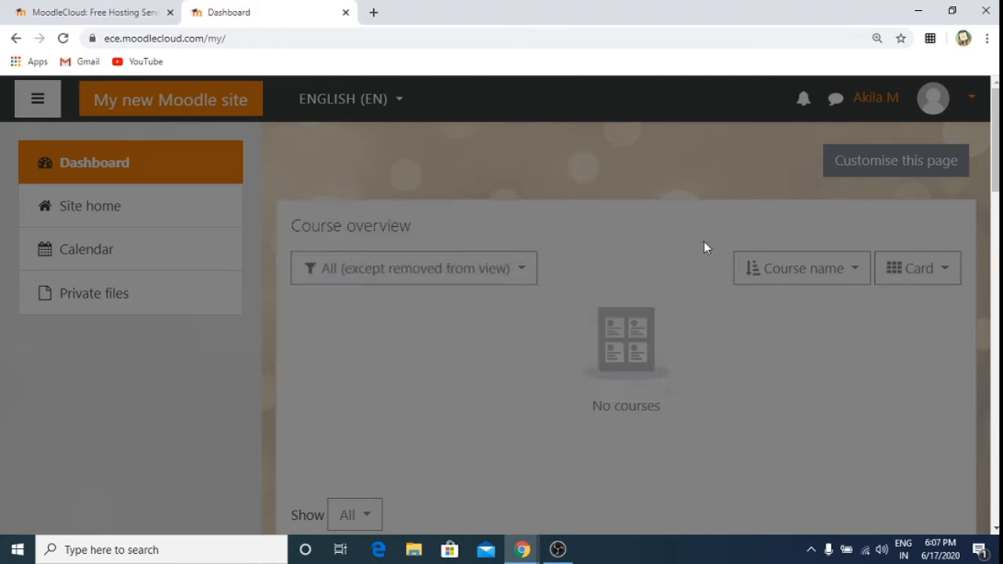
scroll(625, 468, down, 8)
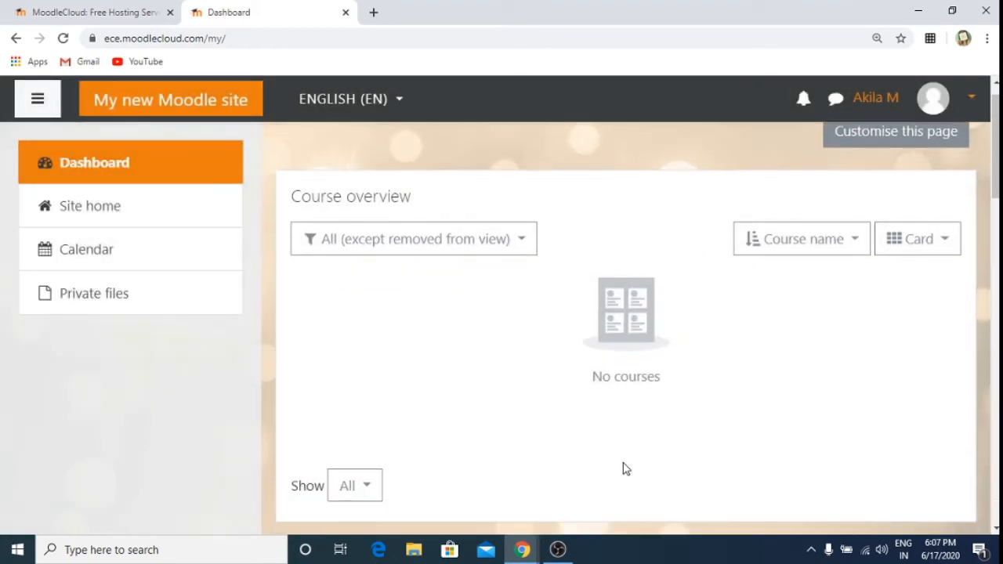
scroll(625, 467, down, 5)
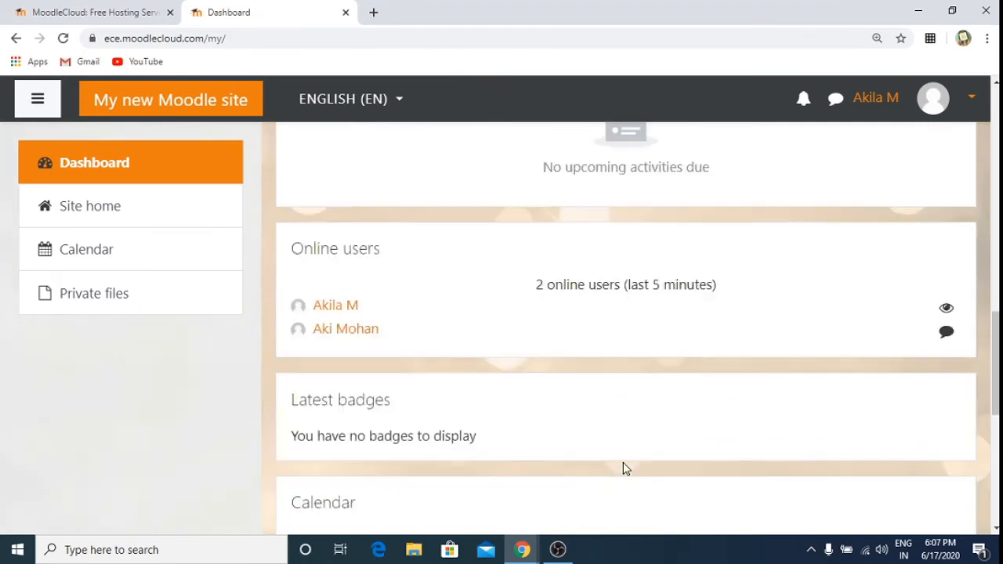
scroll(625, 467, up, 12)
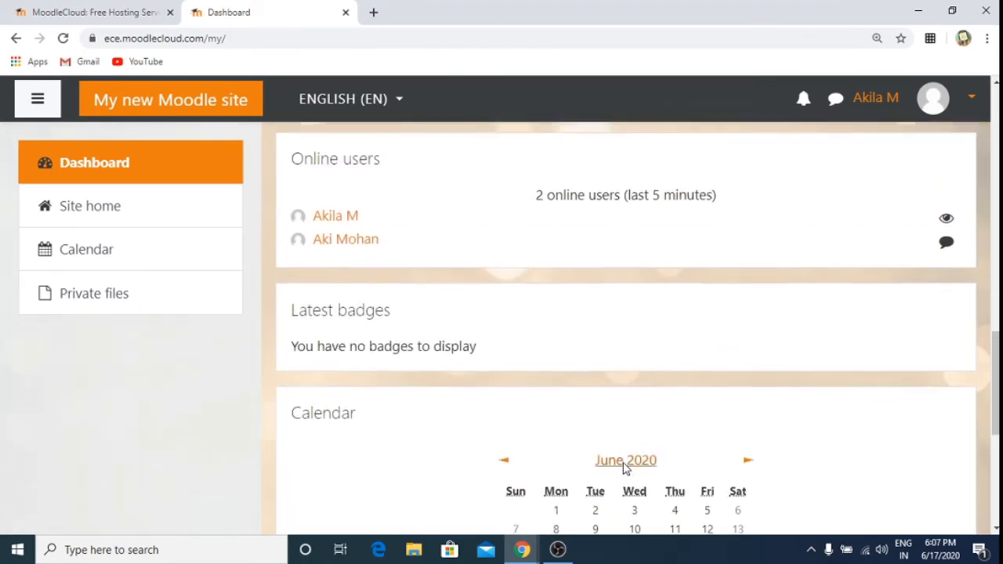
scroll(625, 467, up, 1)
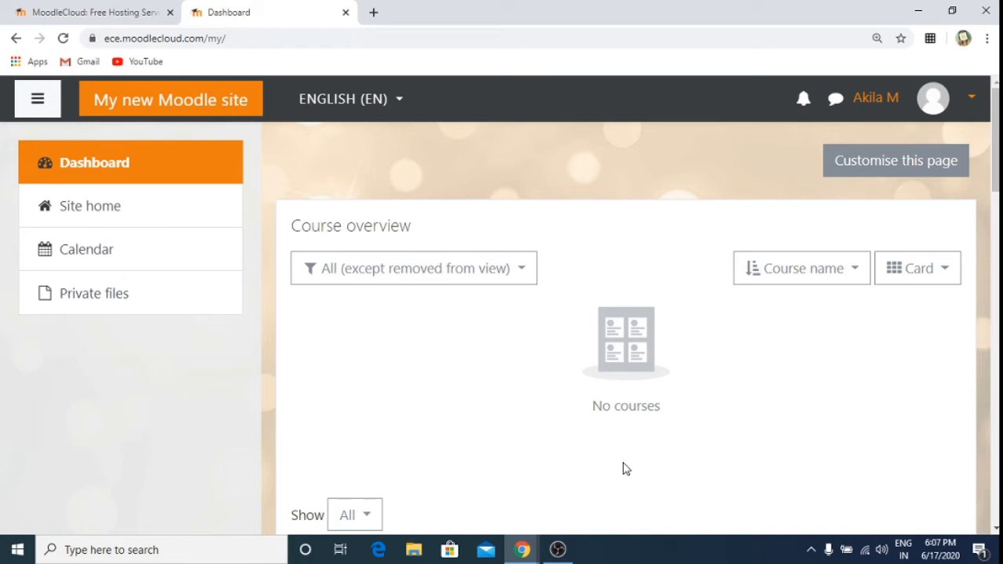
Step: Go to Site home and open the ICT TOOLS course from Available courses
click(56, 213)
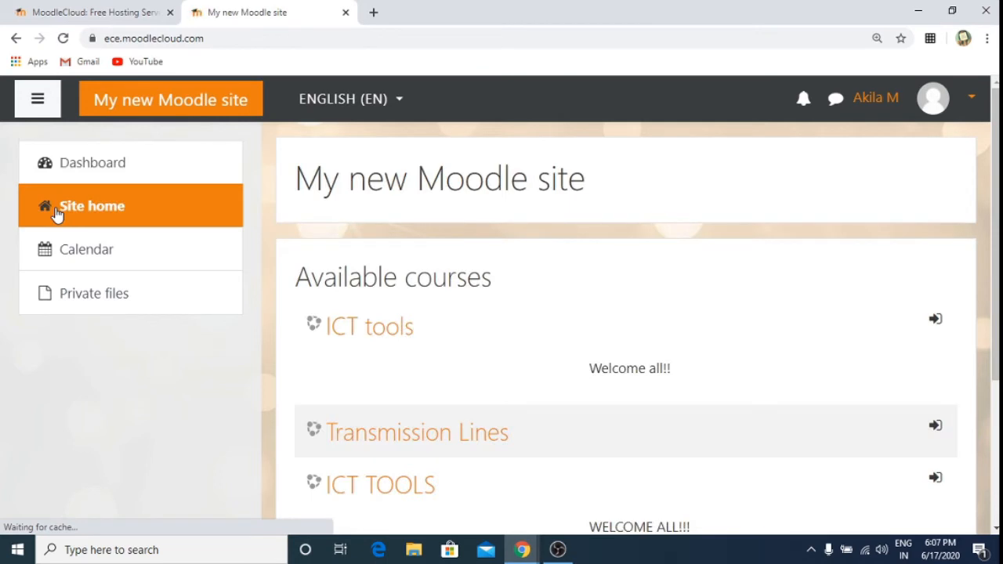
scroll(711, 163, down, 2)
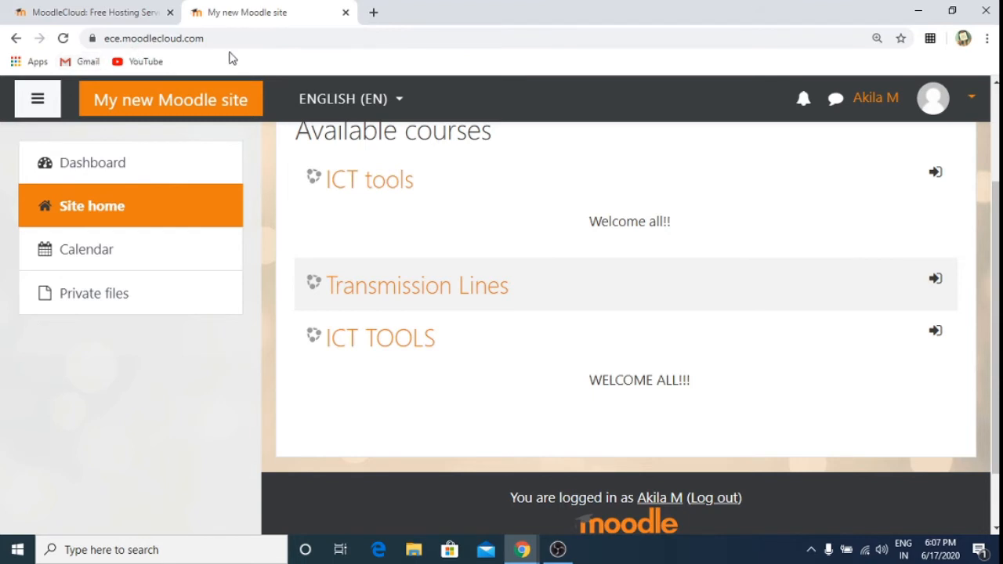
click(384, 339)
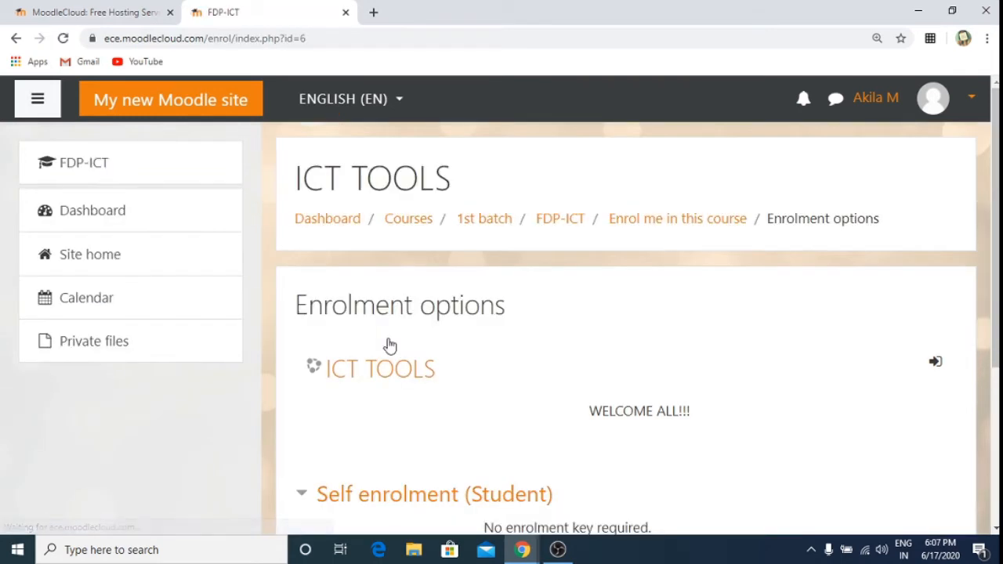
Step: Enrol in ICT TOOLS as a student through Self enrolment, with no enrolment key
scroll(390, 345, down, 3)
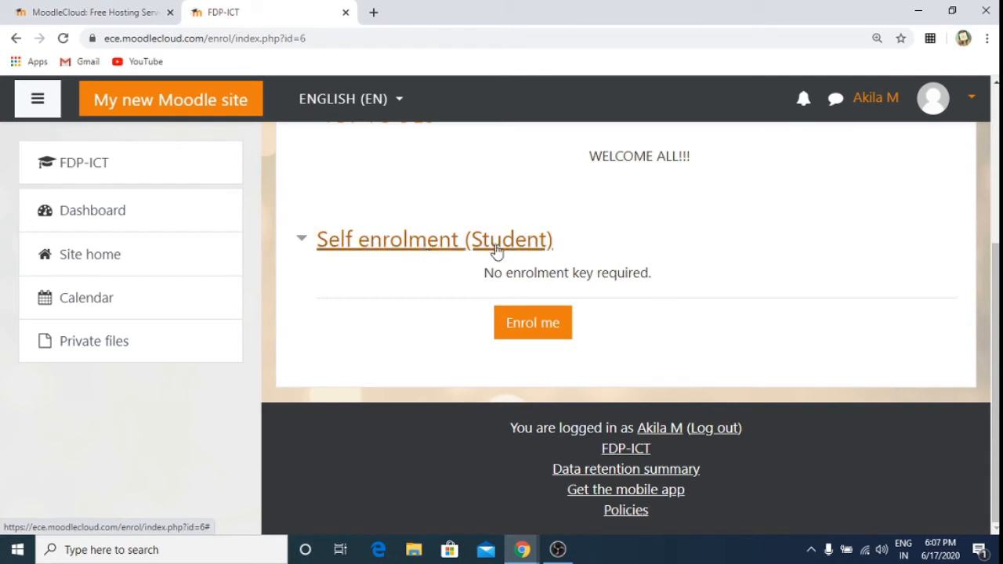
click(535, 329)
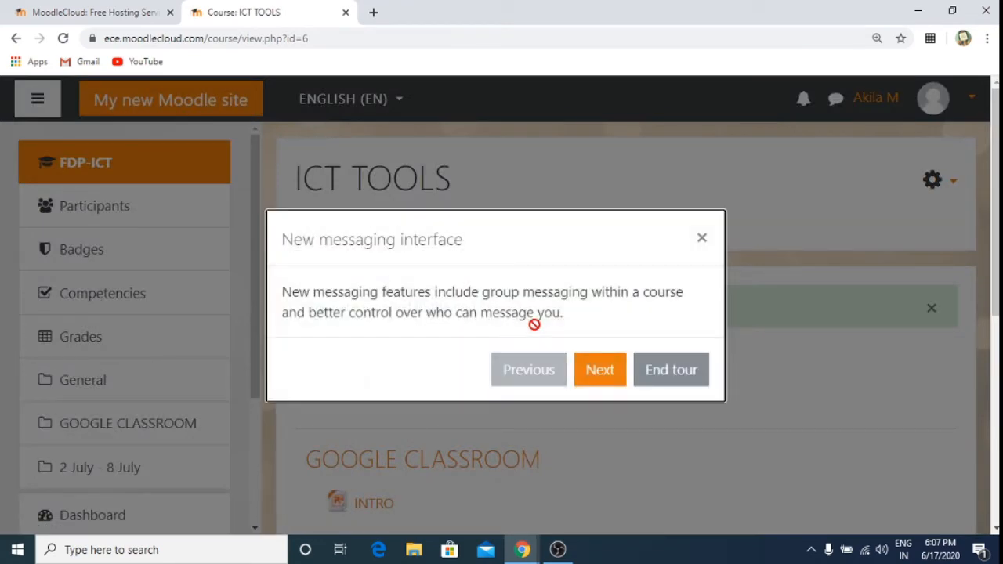
Step: Dismiss the messaging tour and browse the ICT TOOLS course page to locate Assignment1
click(701, 238)
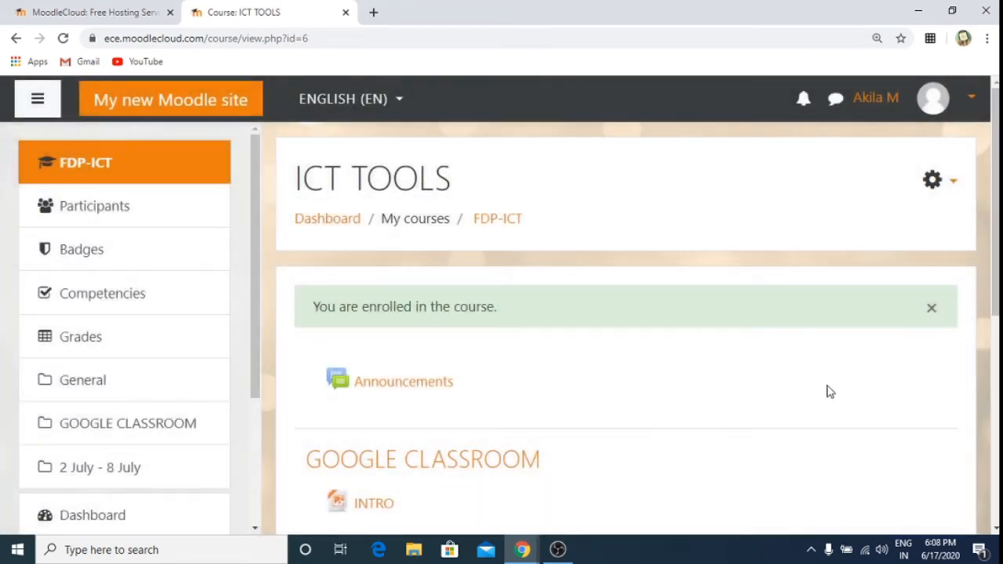
scroll(831, 392, down, 4)
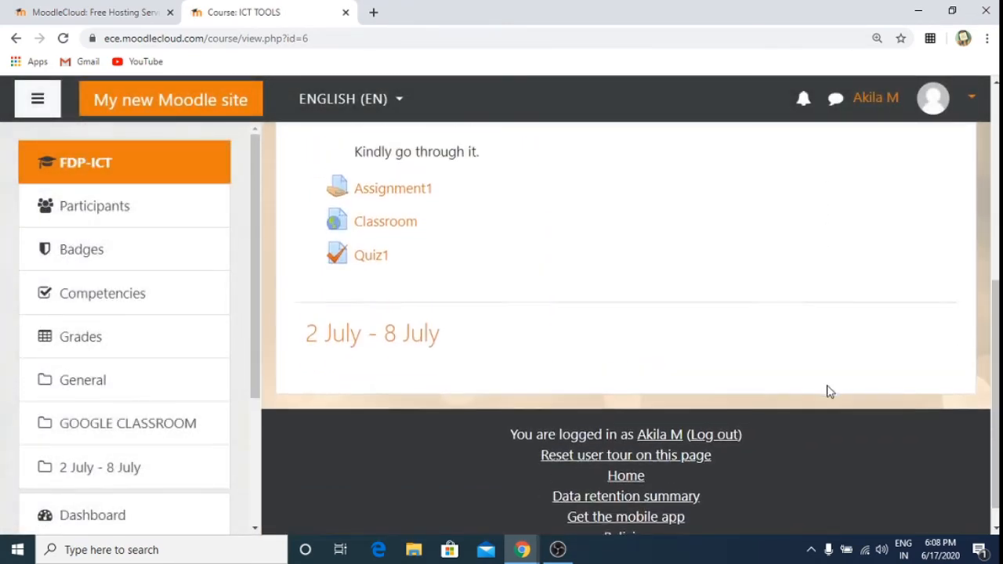
scroll(831, 392, up, 2)
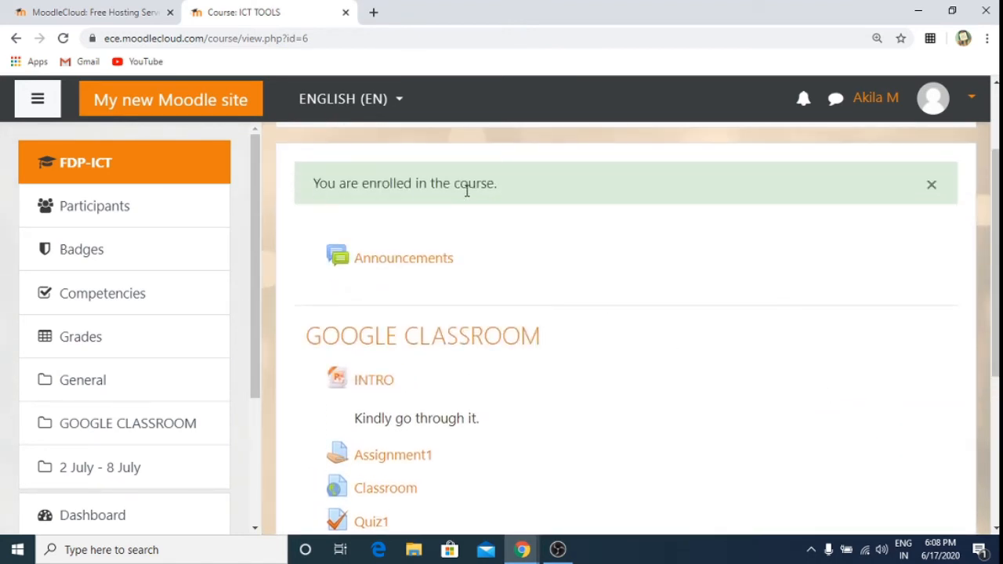
scroll(671, 275, up, 2)
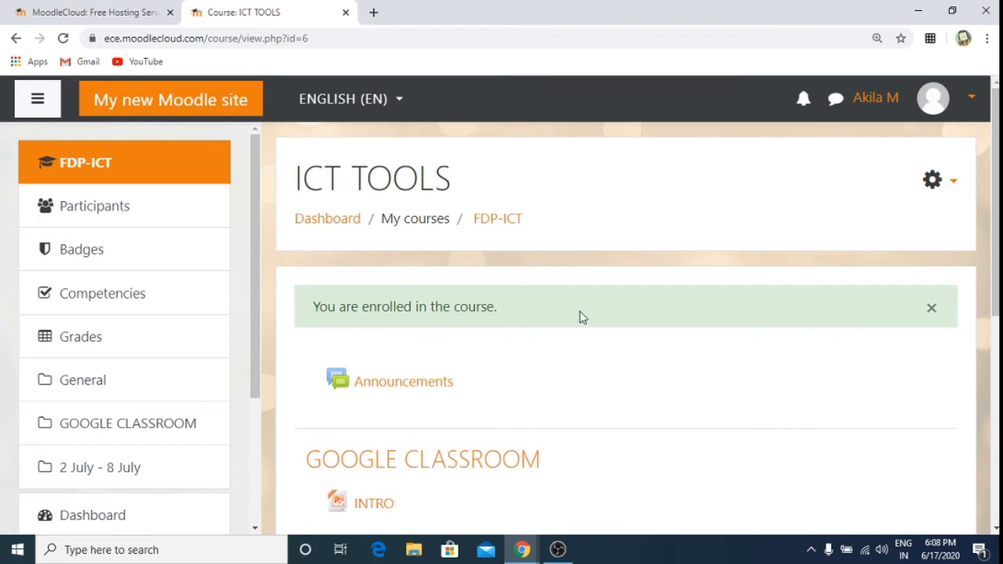
scroll(581, 316, down, 5)
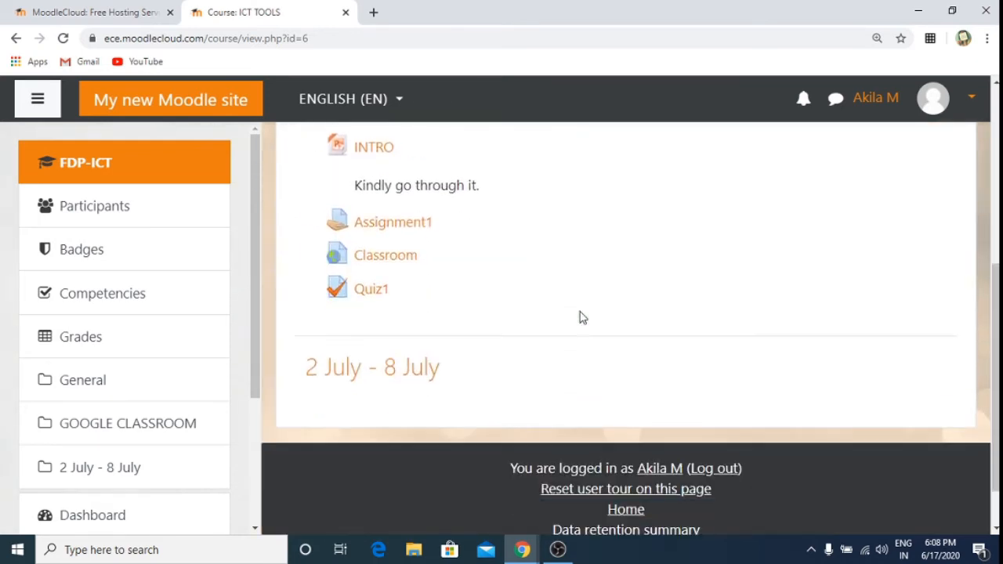
scroll(581, 317, up, 1)
scroll(581, 317, up, 5)
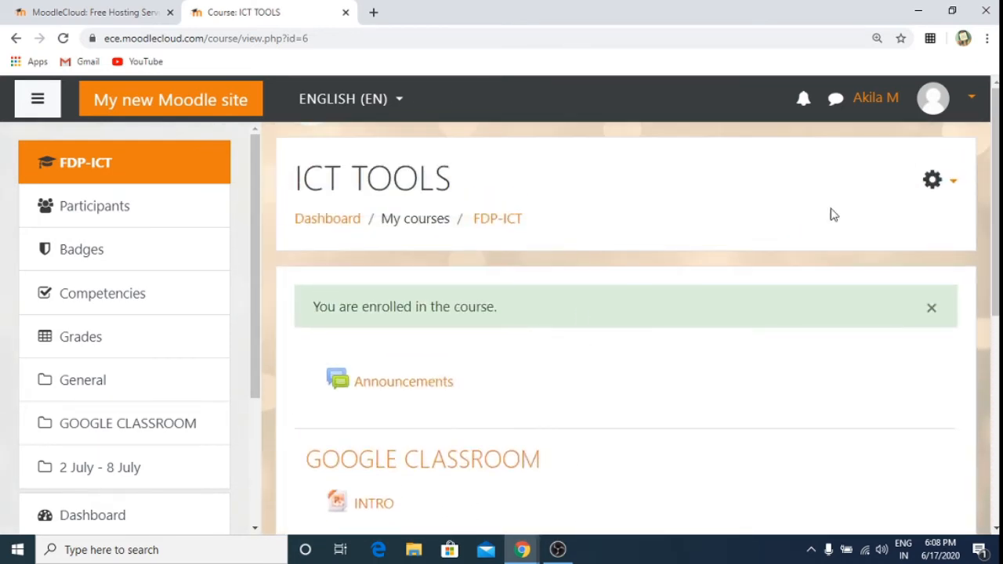
click(951, 183)
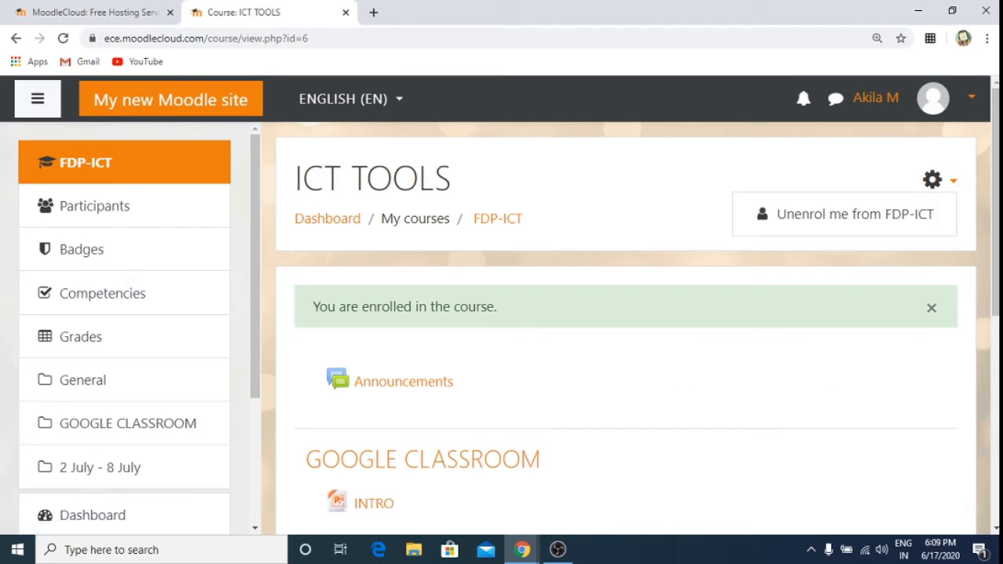
drag(996, 304, 997, 398)
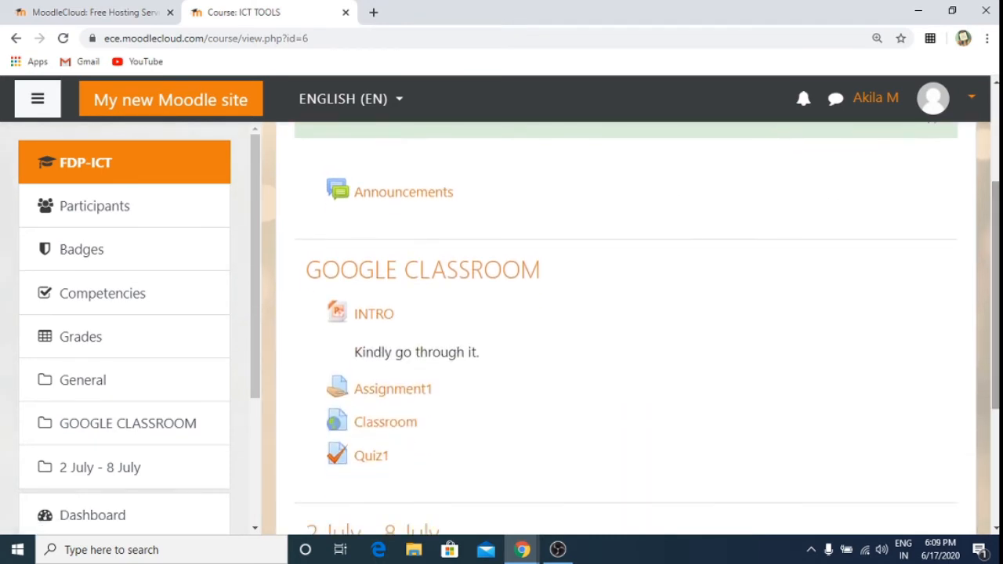
Step: Open Assignment1 and start adding a submission
click(385, 390)
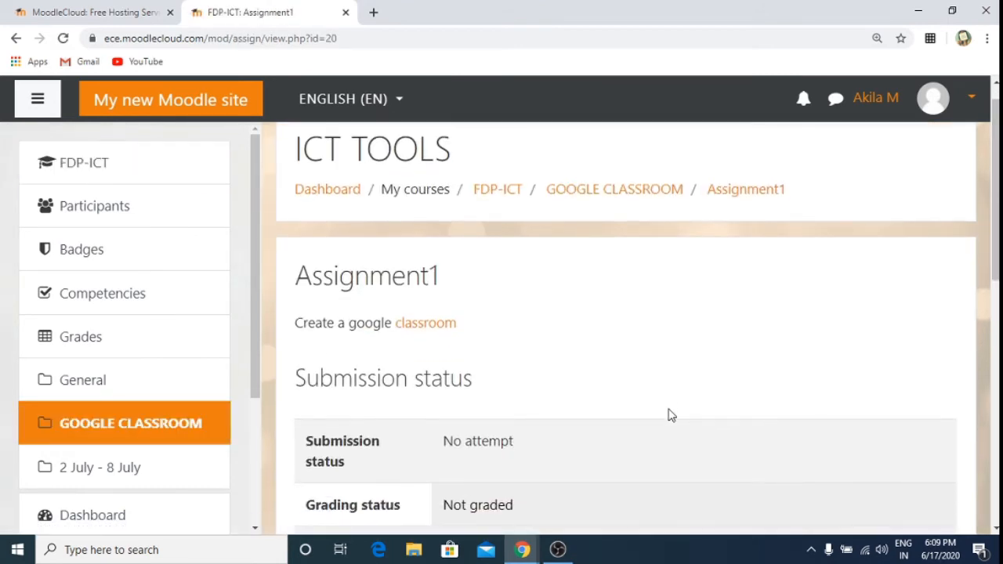
scroll(667, 413, down, 5)
scroll(668, 415, down, 1)
scroll(670, 417, up, 2)
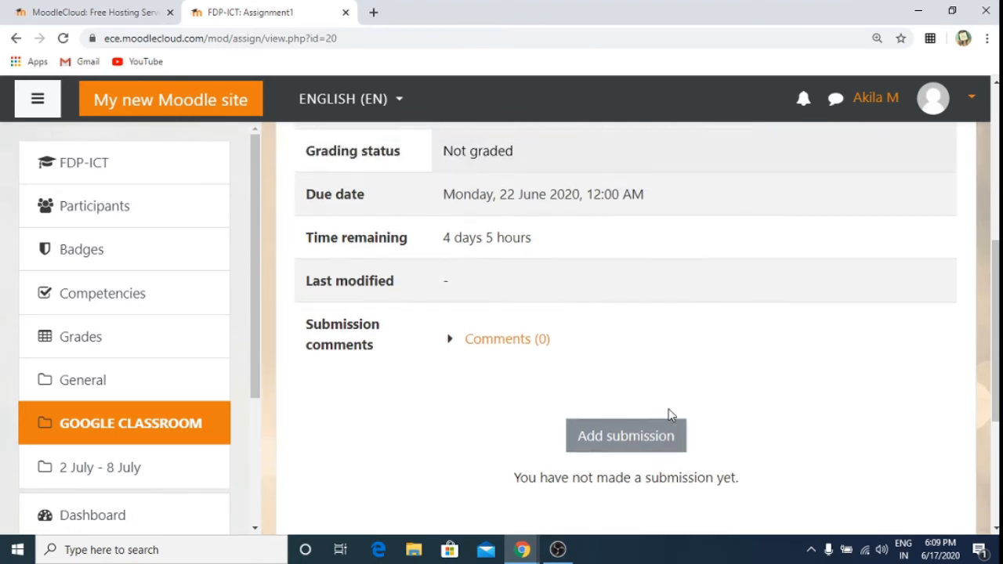
click(582, 444)
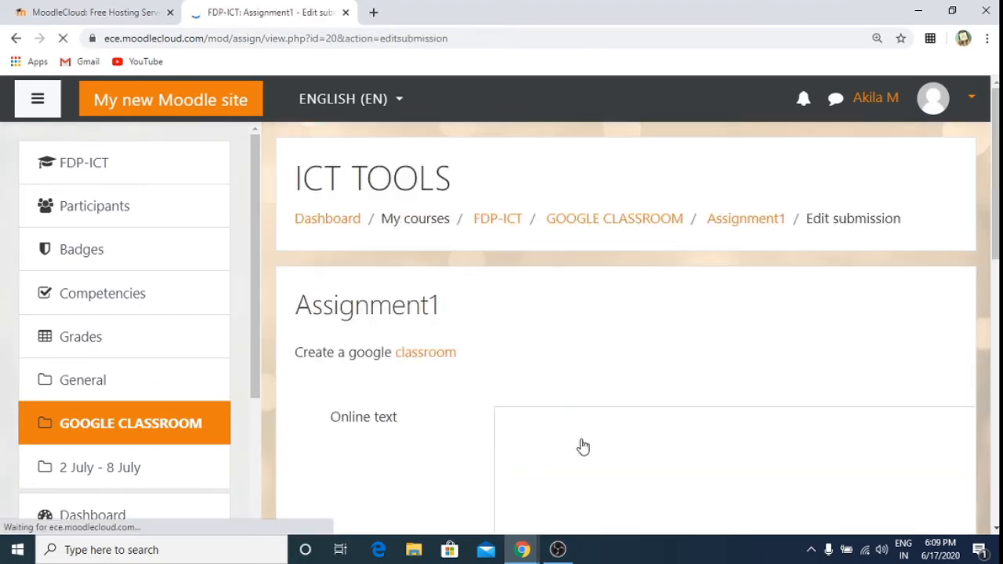
Step: Enter 'dngtfyguh' as Assignment1's online text and save it as a draft
scroll(582, 445, down, 3)
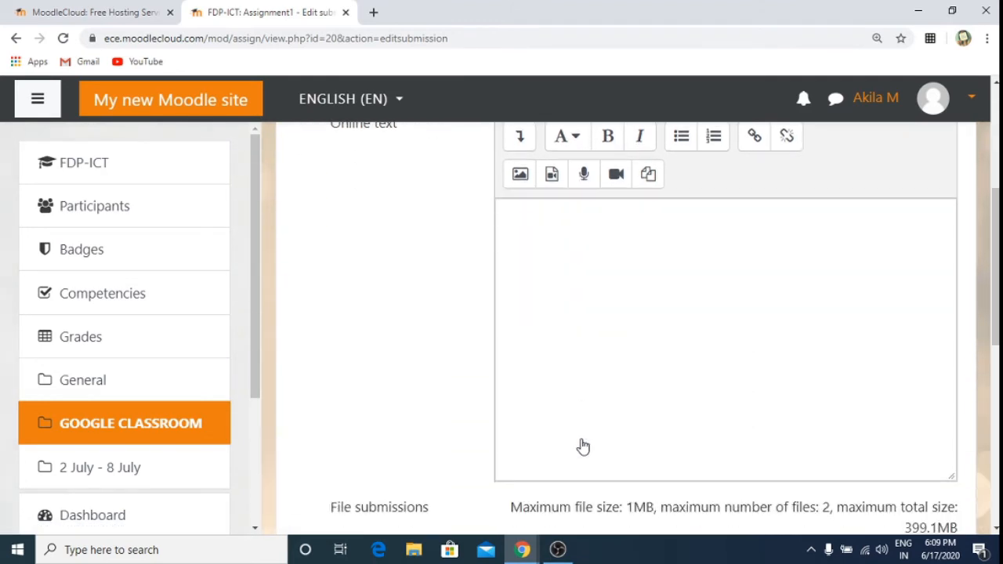
click(593, 277)
text(dngtfyguh)
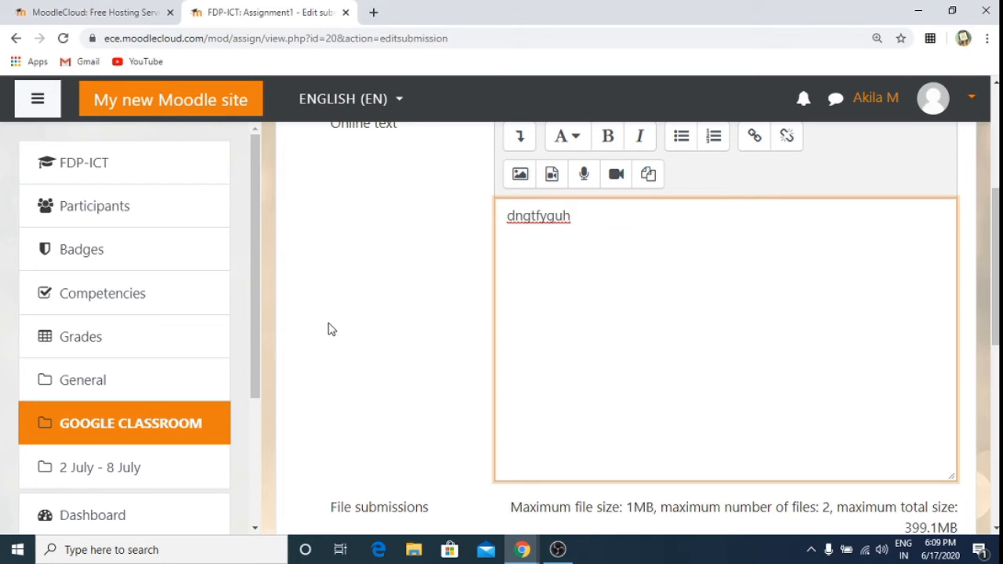
click(328, 329)
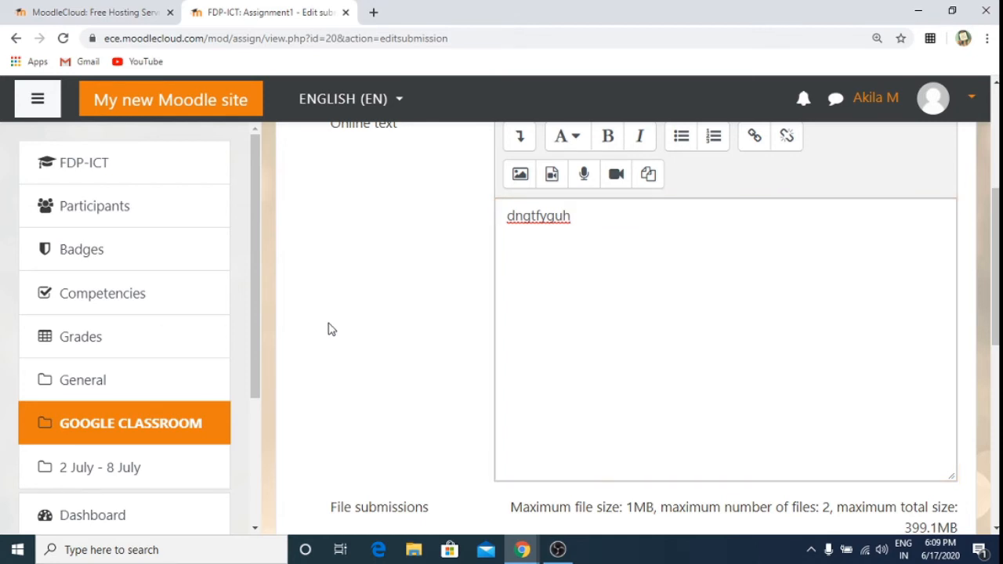
scroll(328, 329, down, 6)
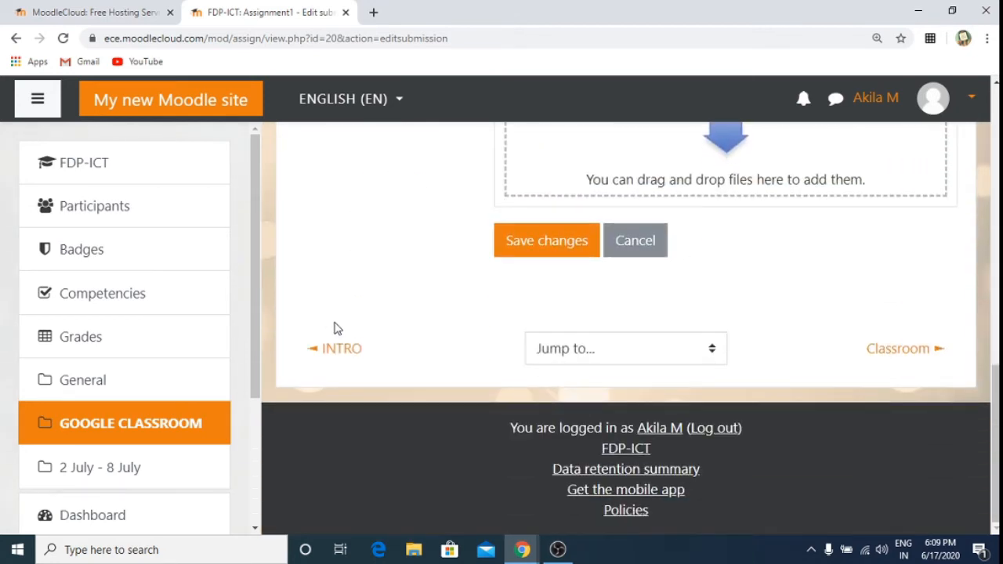
click(583, 245)
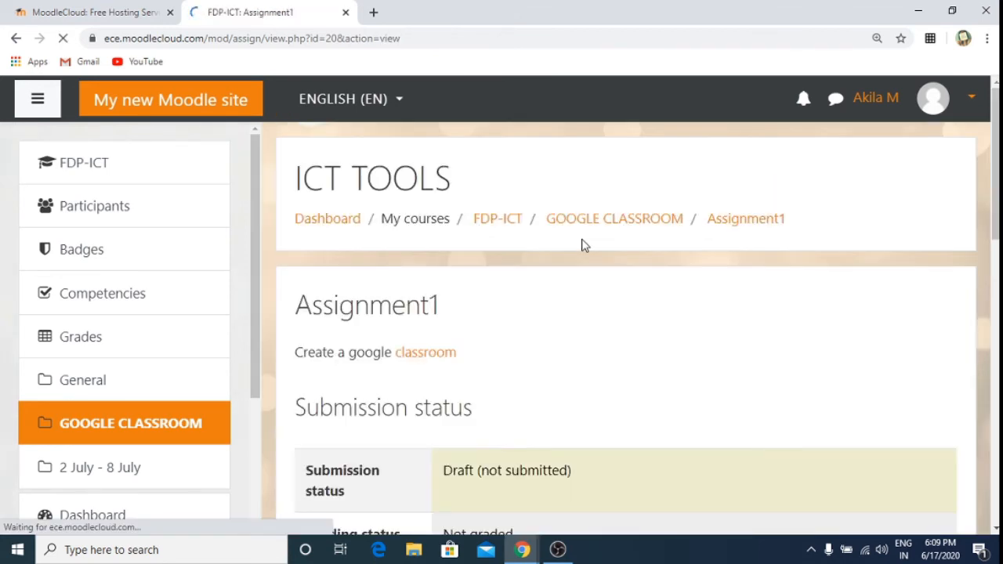
Step: Submit Assignment1 and confirm, so its status reads Submitted for grading
scroll(581, 238, down, 5)
scroll(581, 238, down, 4)
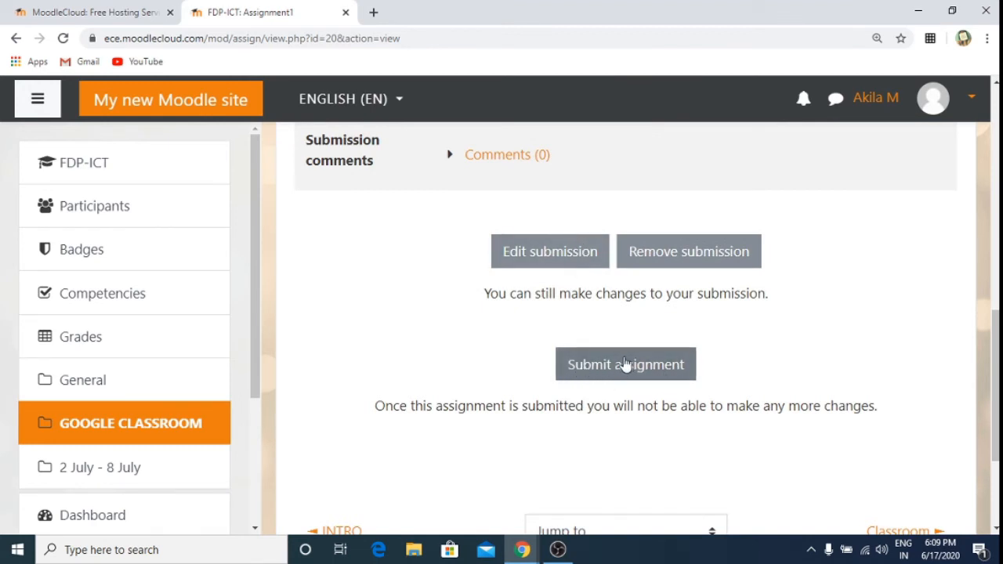
click(610, 367)
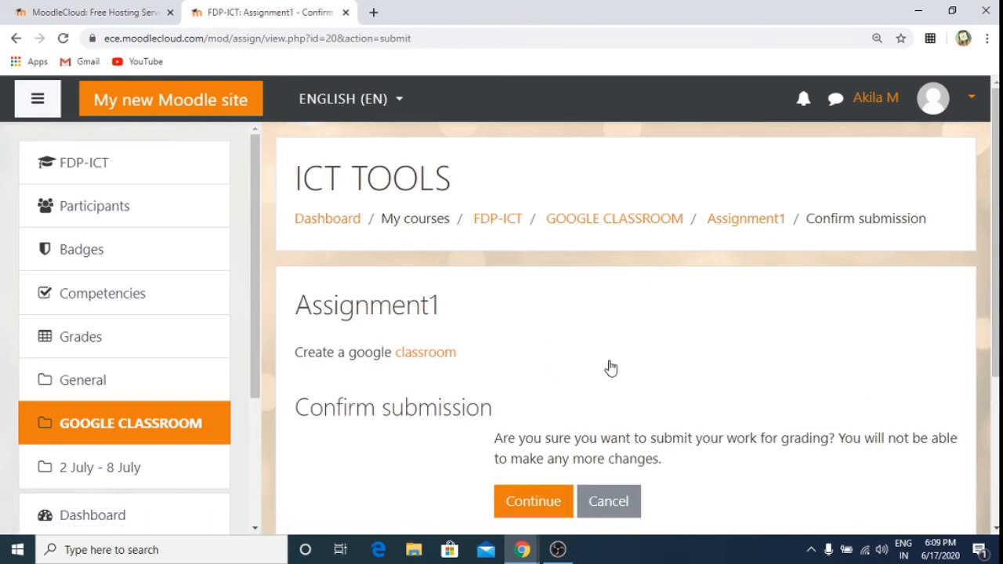
click(531, 503)
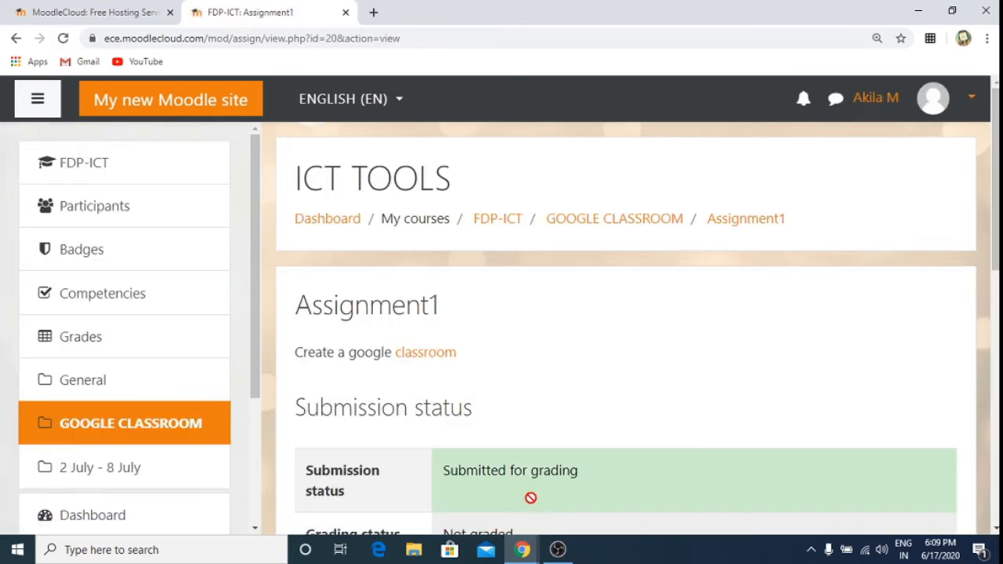
Step: Log out of the student account and log back in as the site administrator
scroll(530, 498, down, 8)
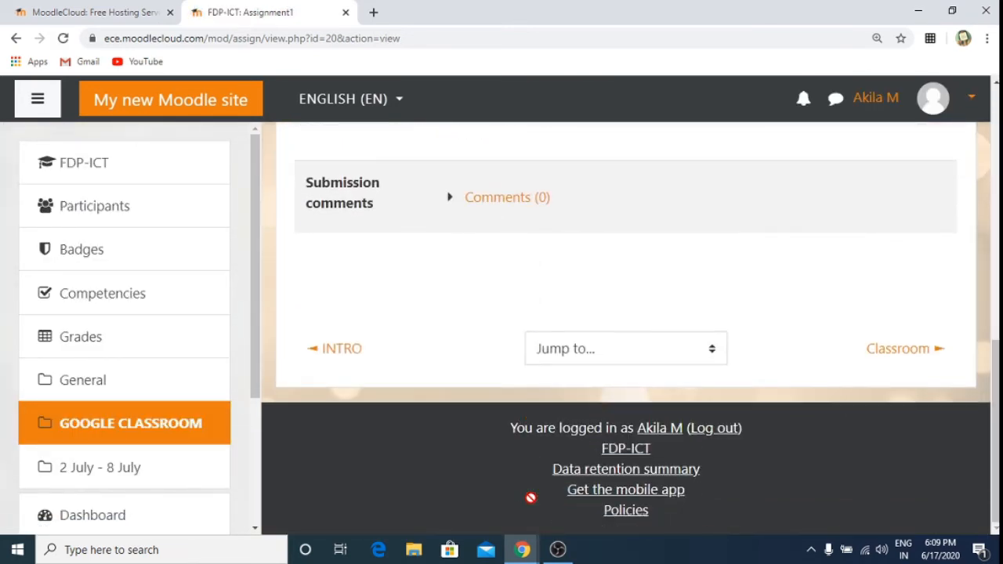
scroll(531, 498, up, 8)
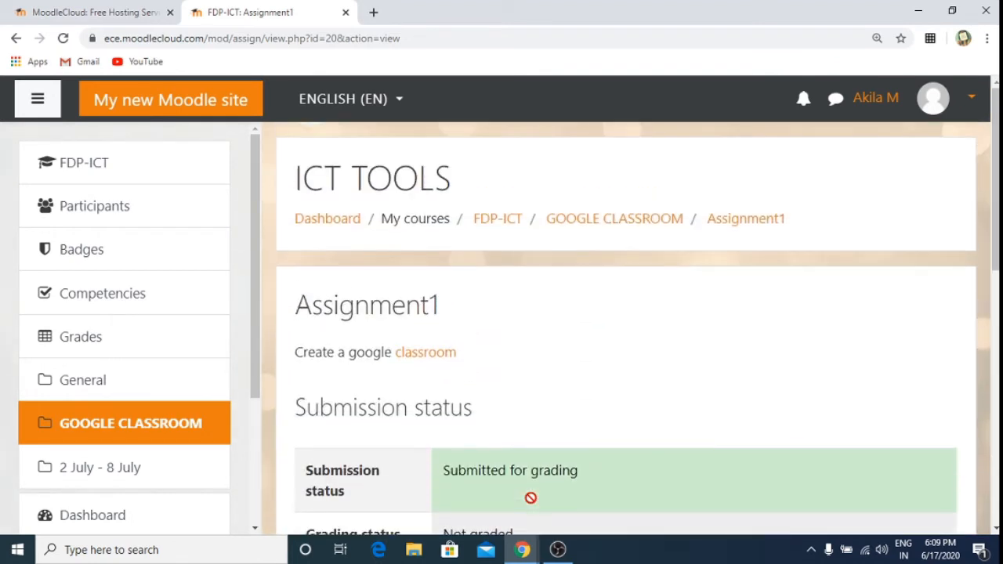
click(970, 100)
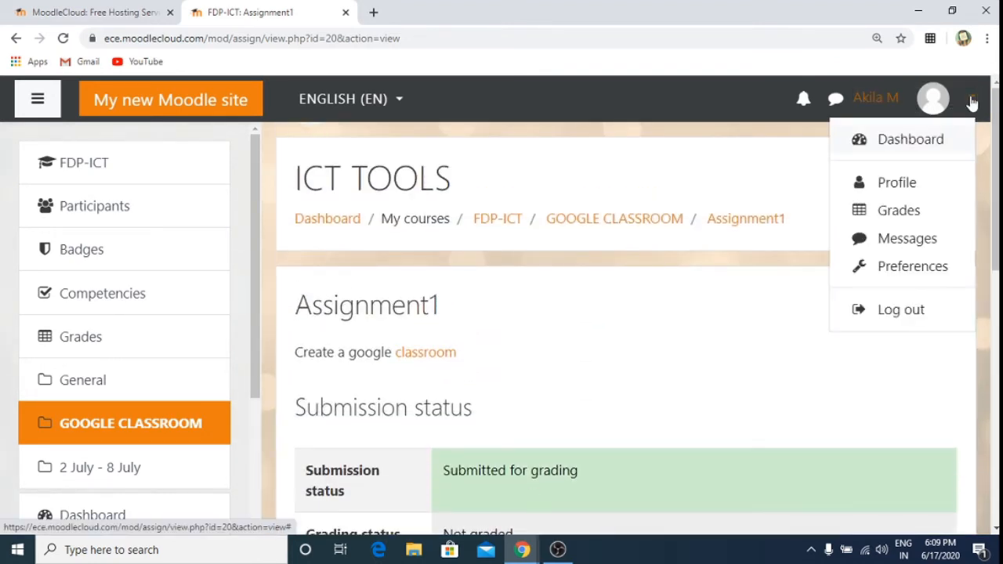
click(901, 312)
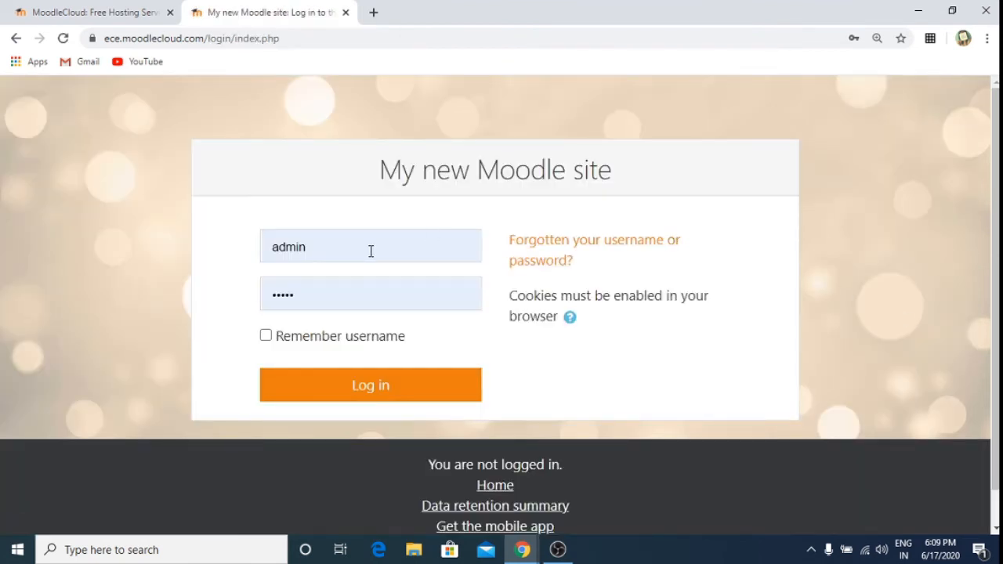
click(325, 399)
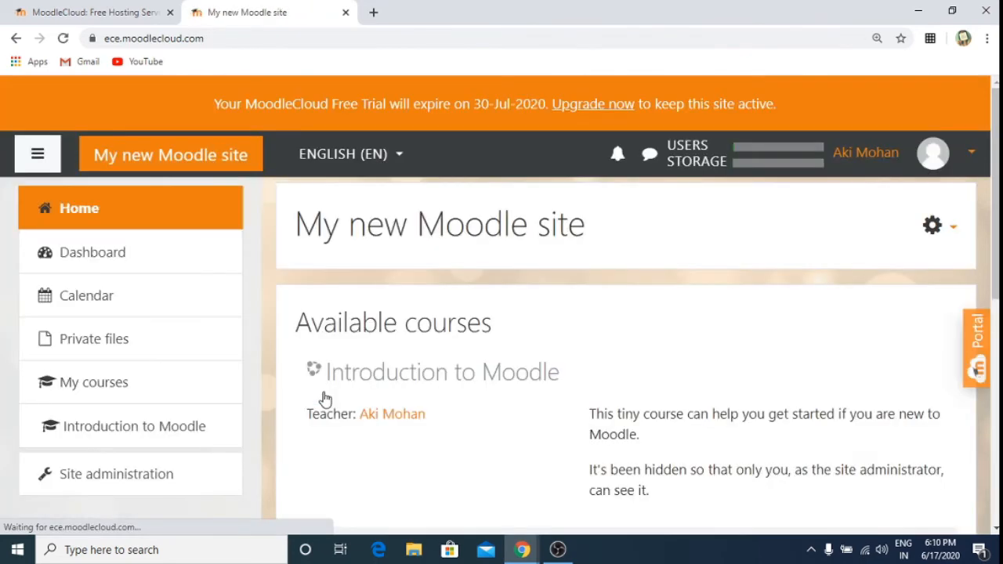
Step: Open the ICT TOOLS course listing Assignment1, Classroom and Quiz1
scroll(325, 398, down, 6)
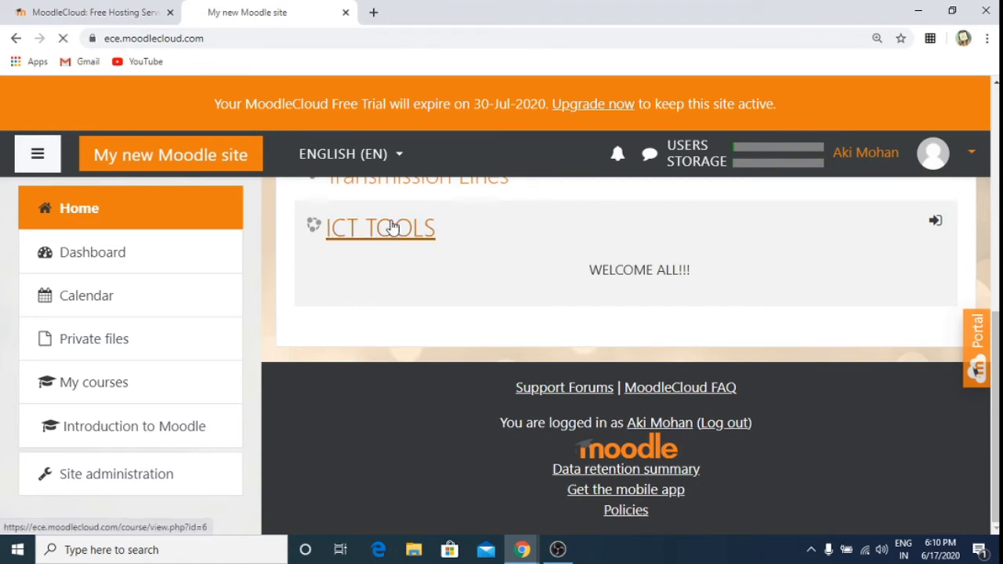
click(393, 226)
scroll(393, 227, down, 5)
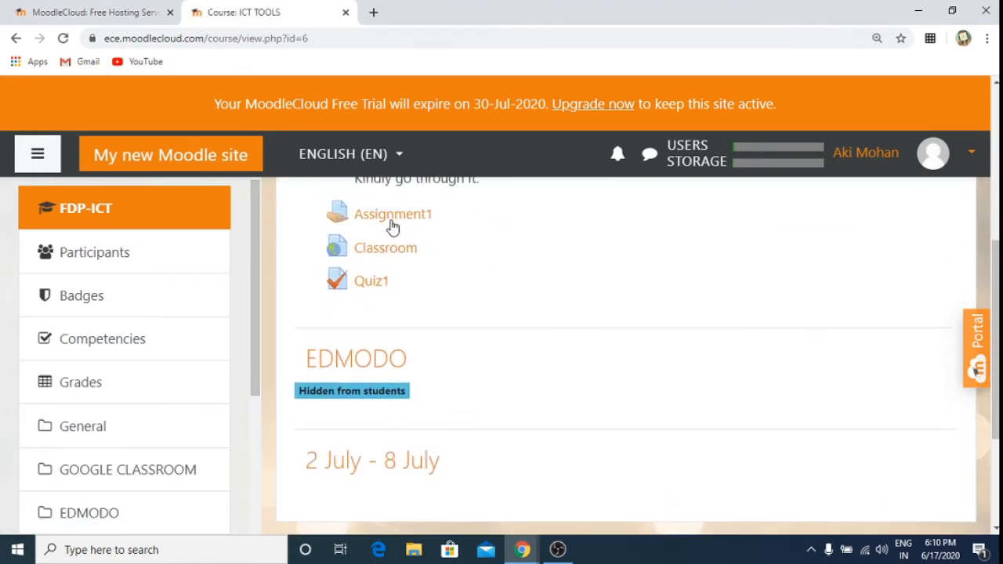
Step: Open Assignment1's submissions list and grade the student's Submitted for grading entry
click(394, 220)
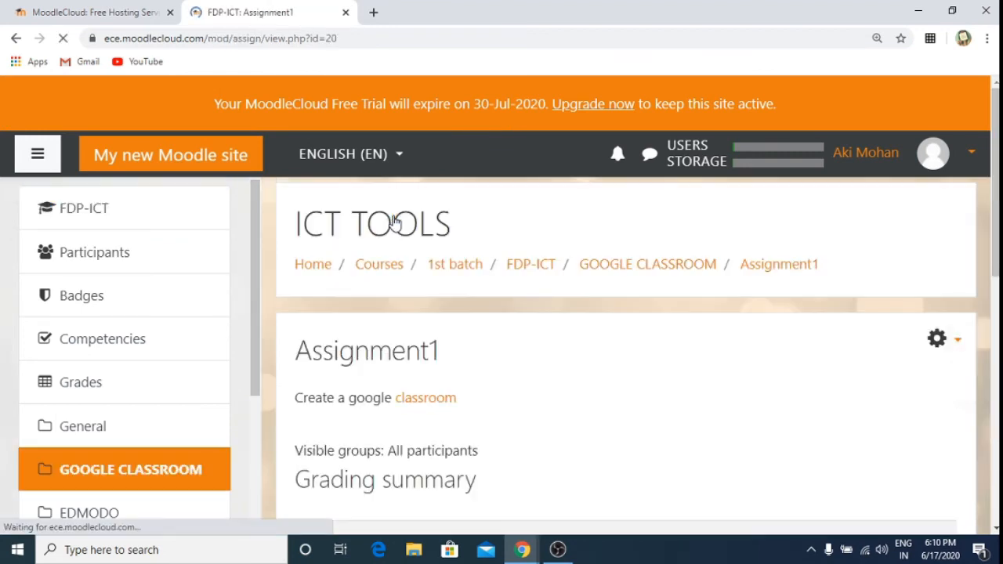
scroll(570, 333, down, 6)
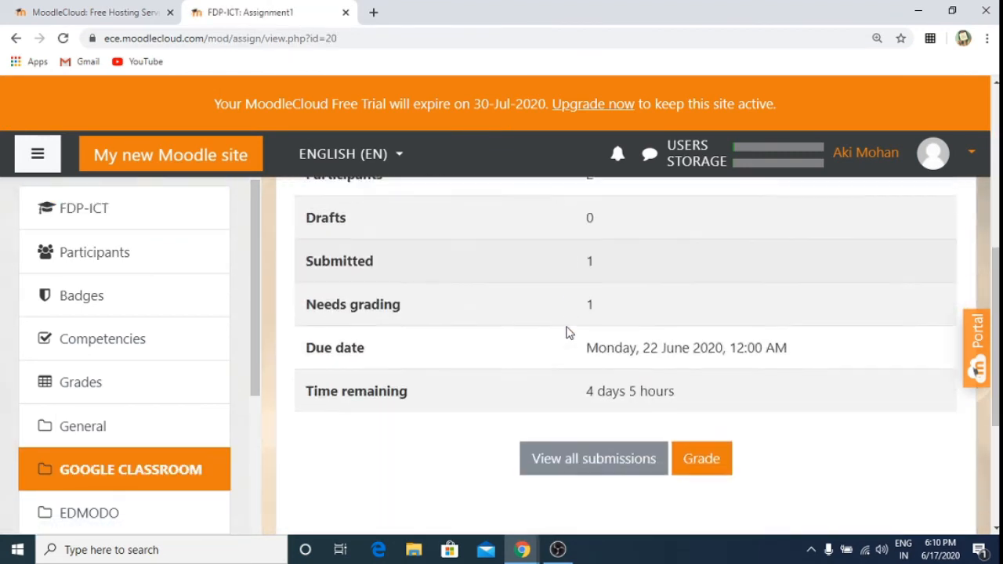
click(587, 442)
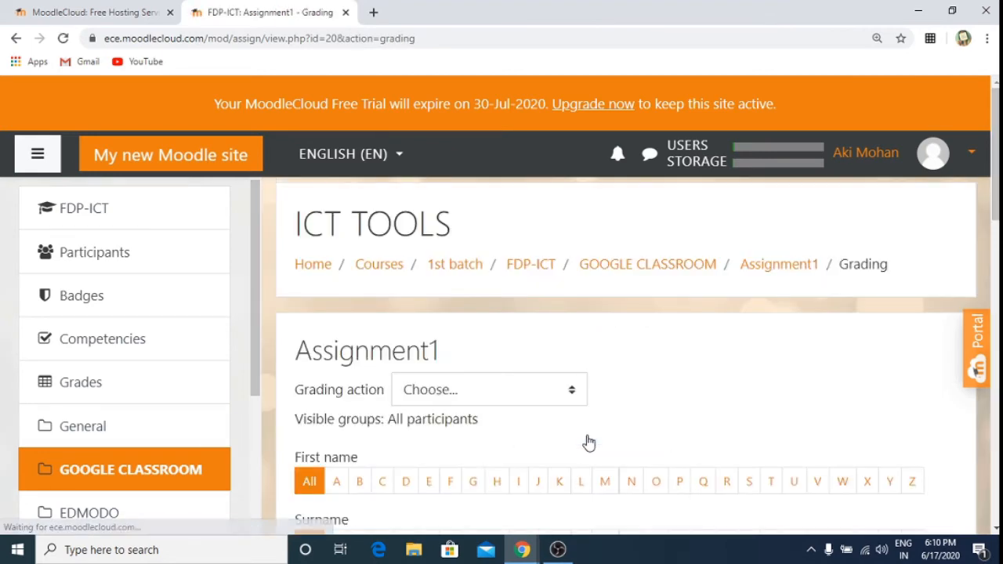
scroll(588, 442, down, 6)
scroll(588, 442, down, 2)
scroll(588, 442, up, 3)
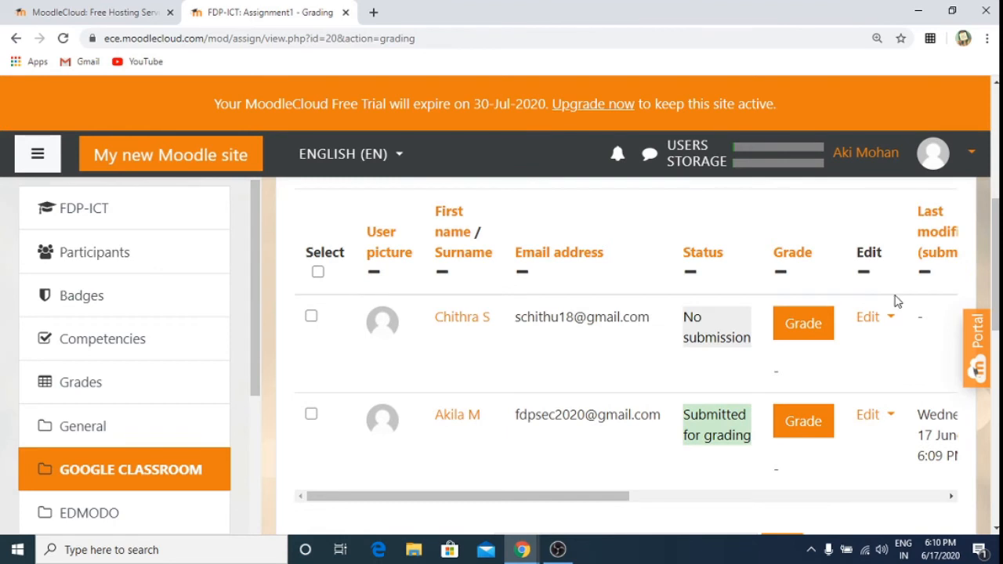
click(814, 426)
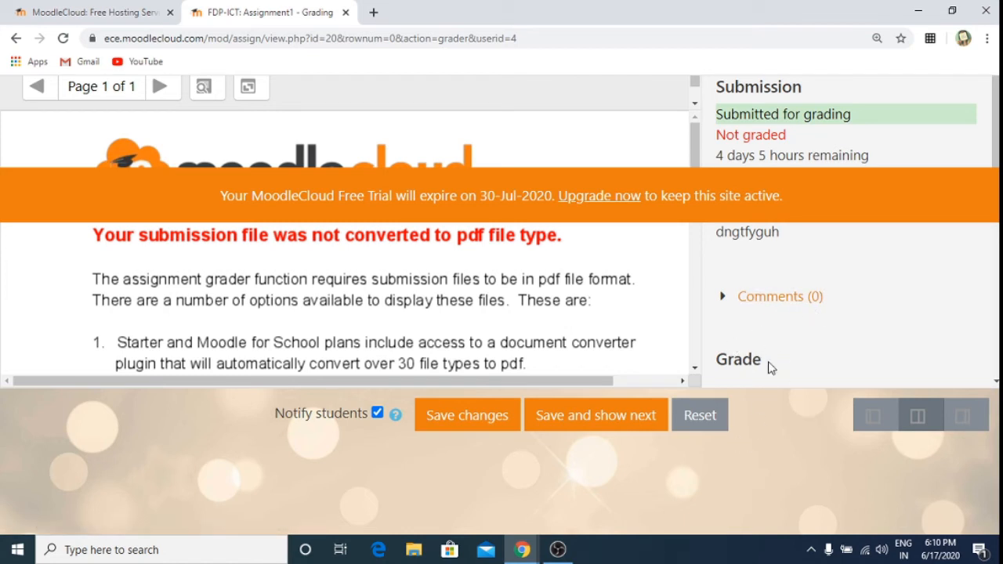
Step: Save the submission's grade with the 'Try again' feedback comment, acknowledging the Changes saved notice
mouse_move(997, 97)
mouse_down()
mouse_move(997, 116)
mouse_move(997, 96)
mouse_up()
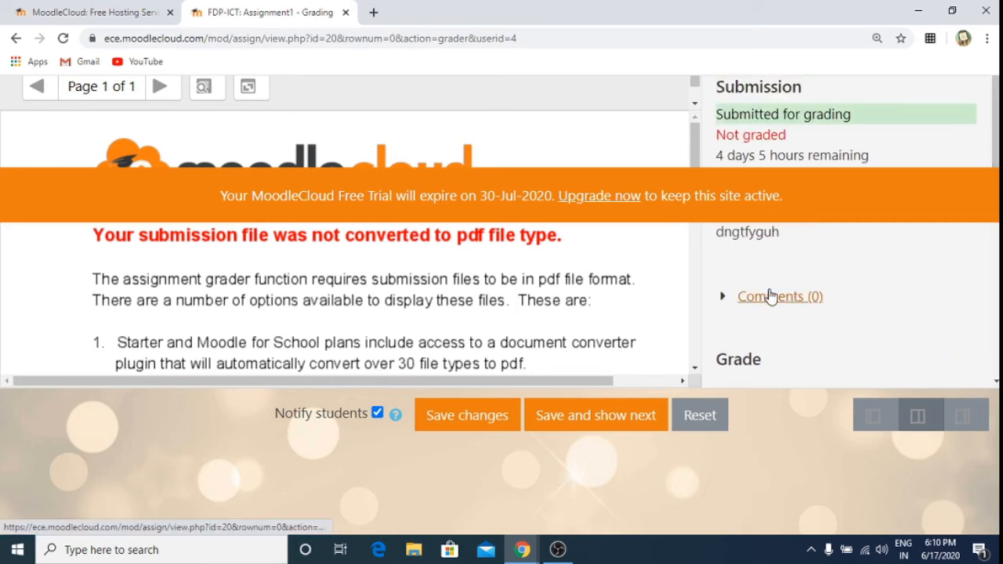
drag(993, 159, 991, 209)
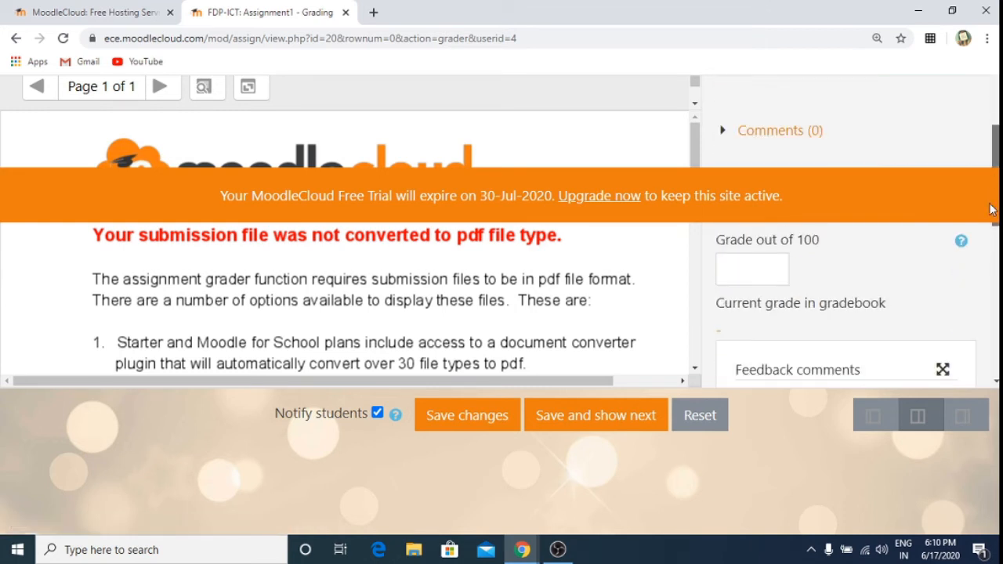
click(727, 269)
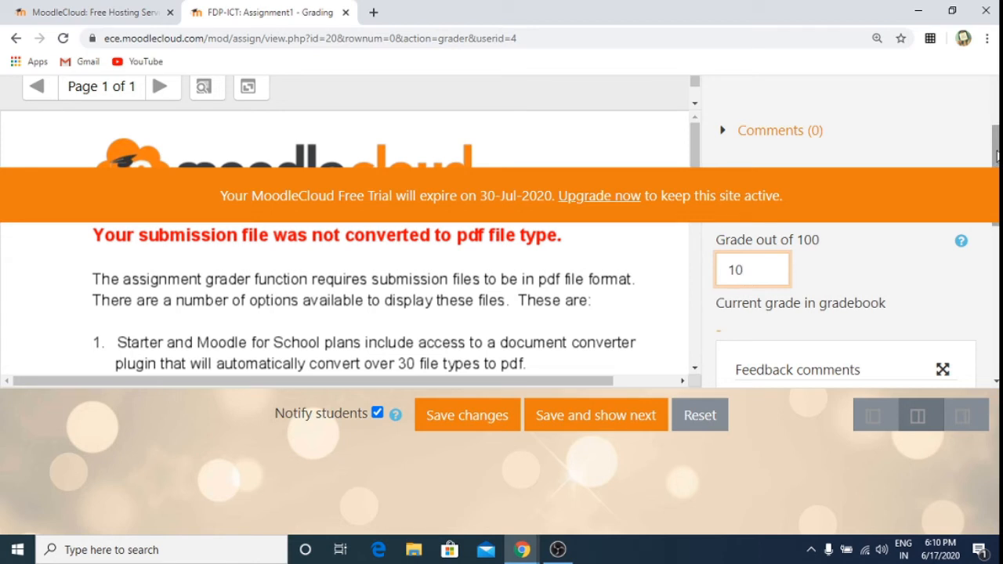
scroll(996, 155, down, 1)
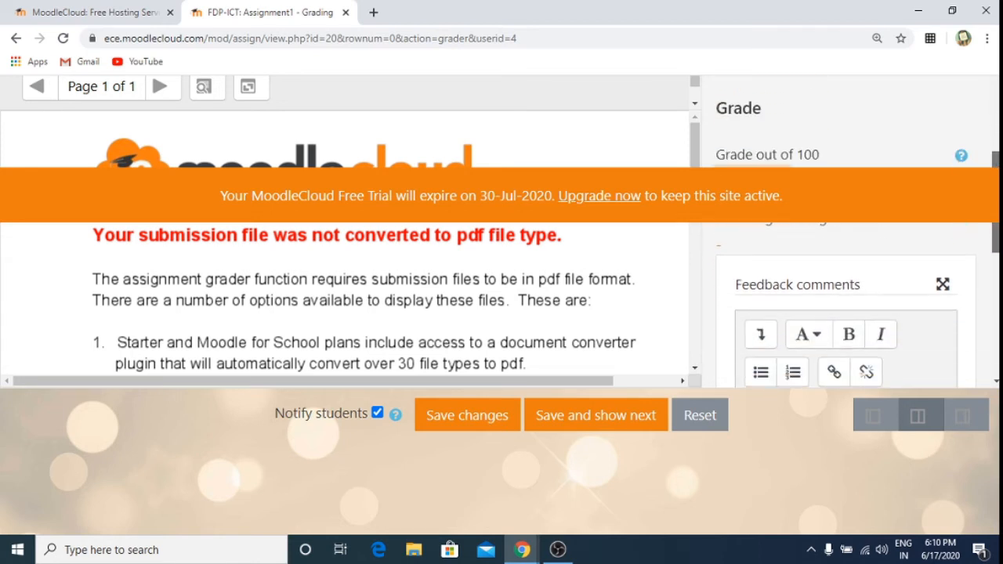
scroll(856, 311, down, 2)
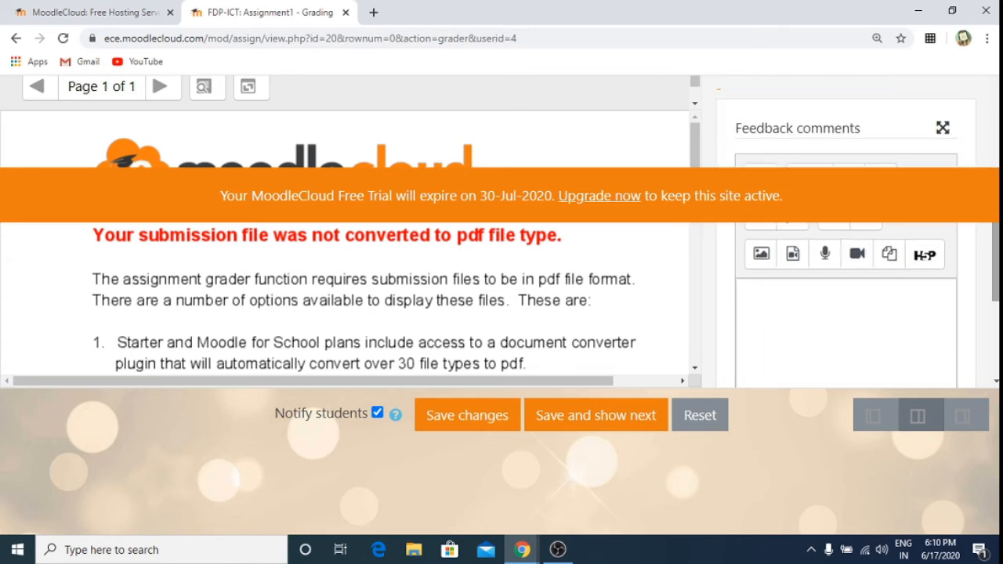
click(856, 311)
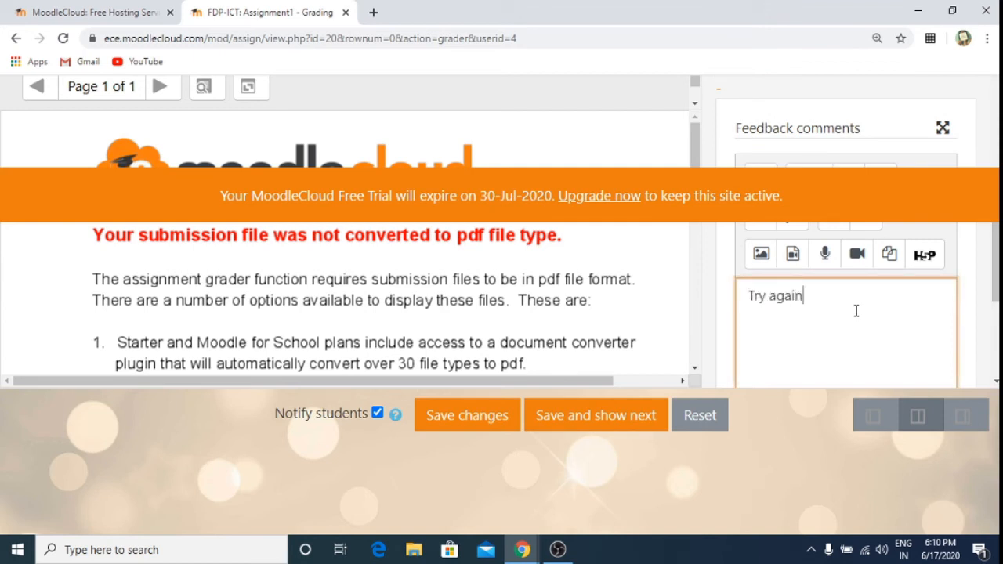
drag(995, 275, 995, 369)
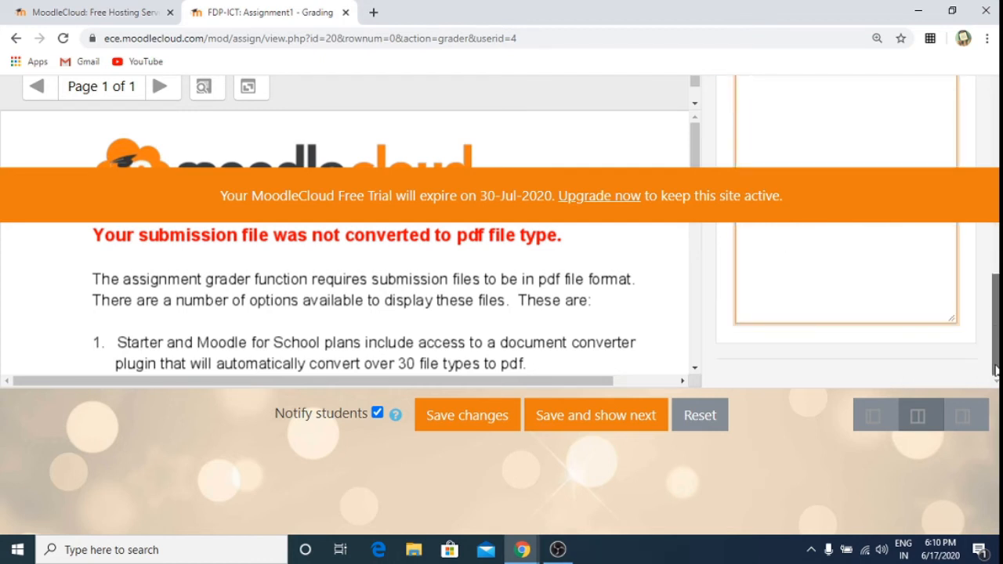
scroll(995, 368, up, 10)
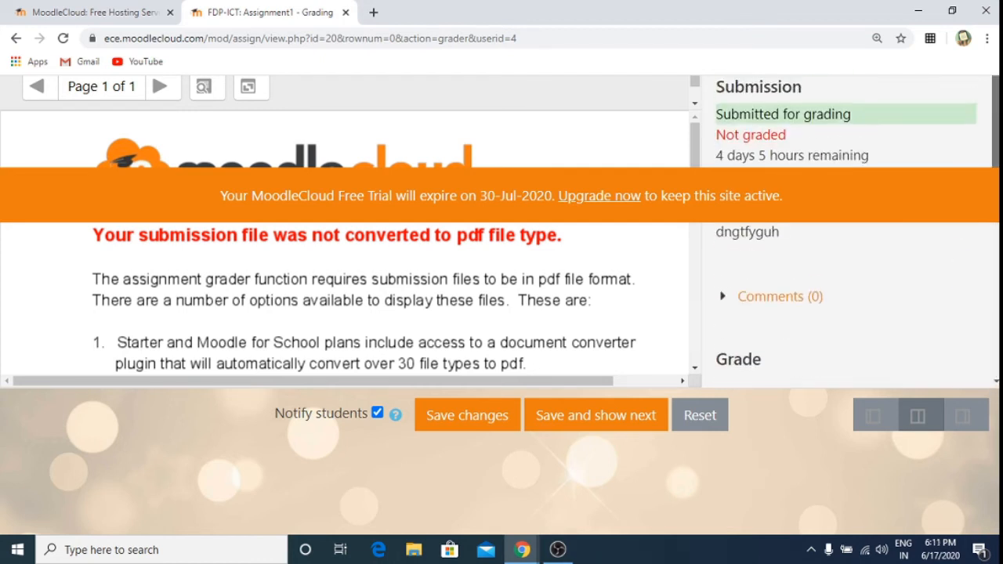
scroll(846, 235, down, 10)
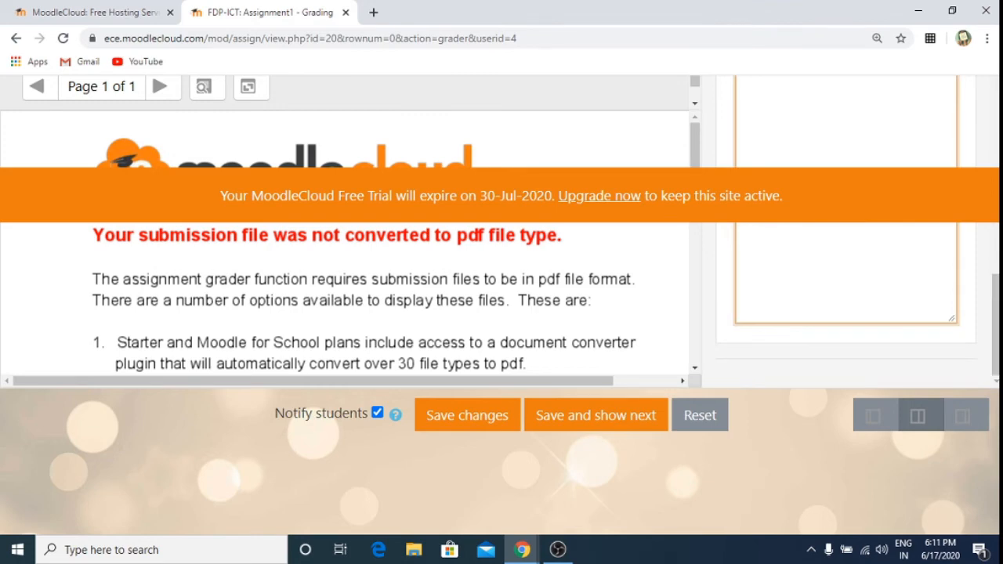
click(479, 416)
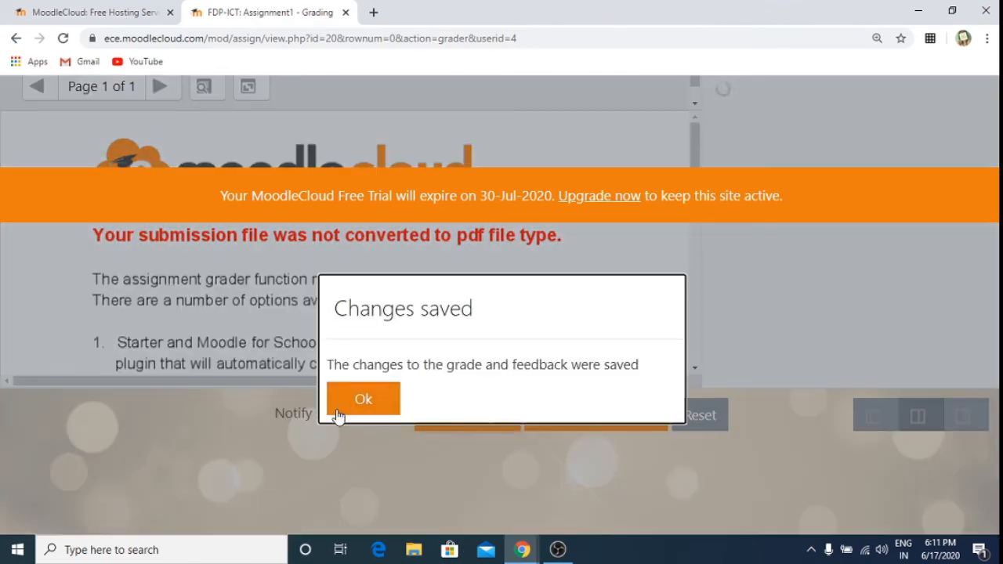
click(375, 406)
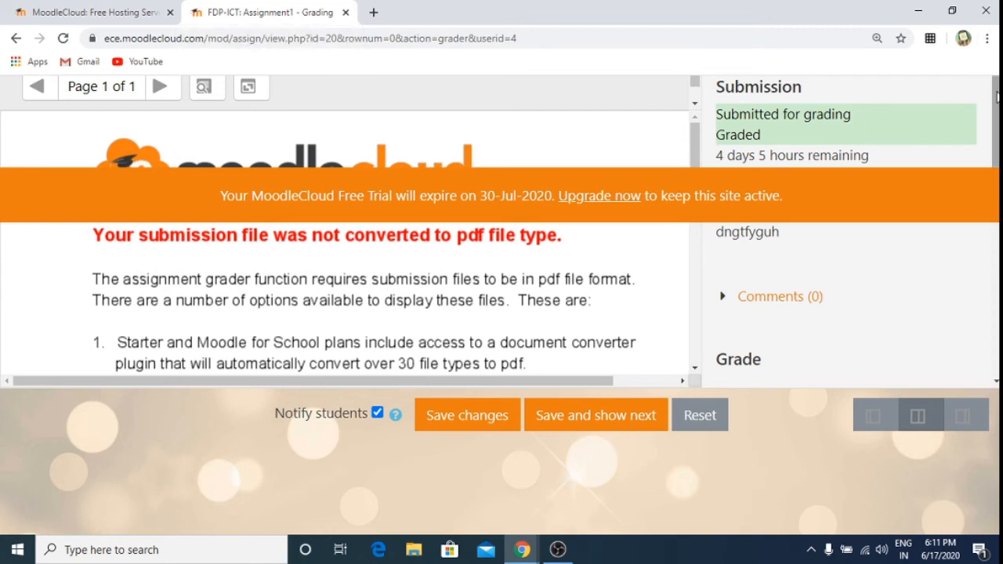
Step: Return to the Assignment1 grading table and go to the FDP-ICT course page
mouse_move(995, 121)
mouse_down()
mouse_move(995, 318)
mouse_move(995, 119)
mouse_up()
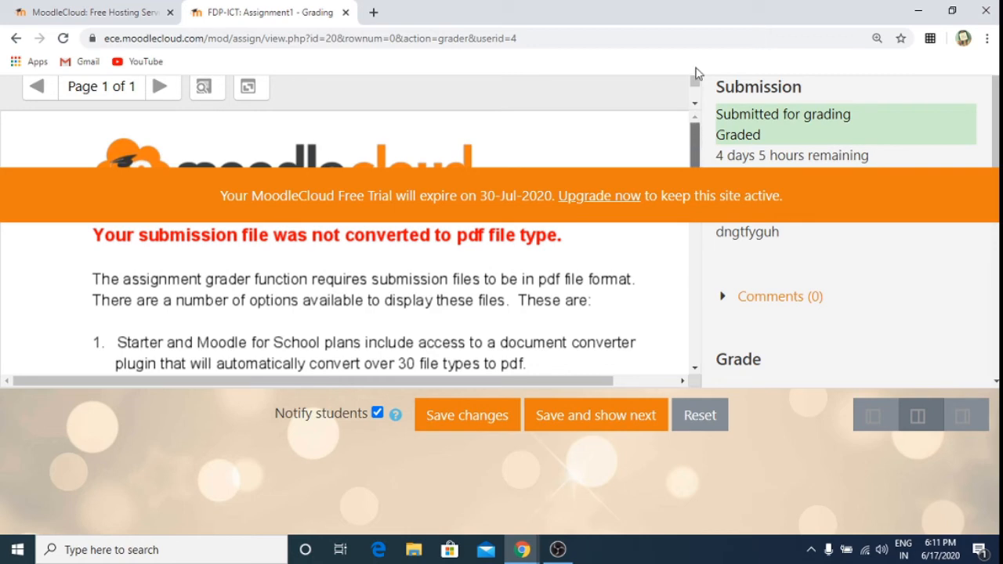
drag(700, 140, 707, 329)
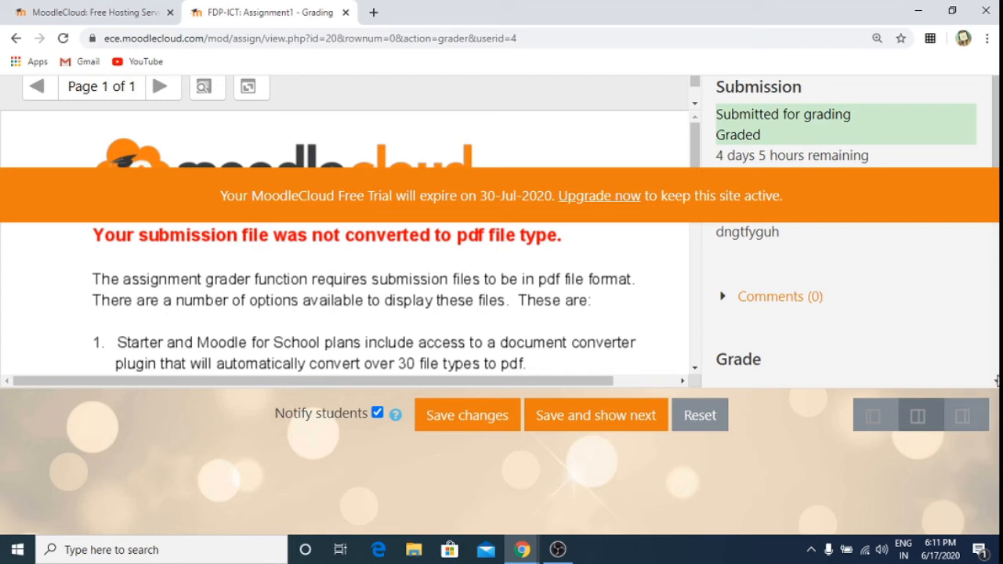
click(995, 382)
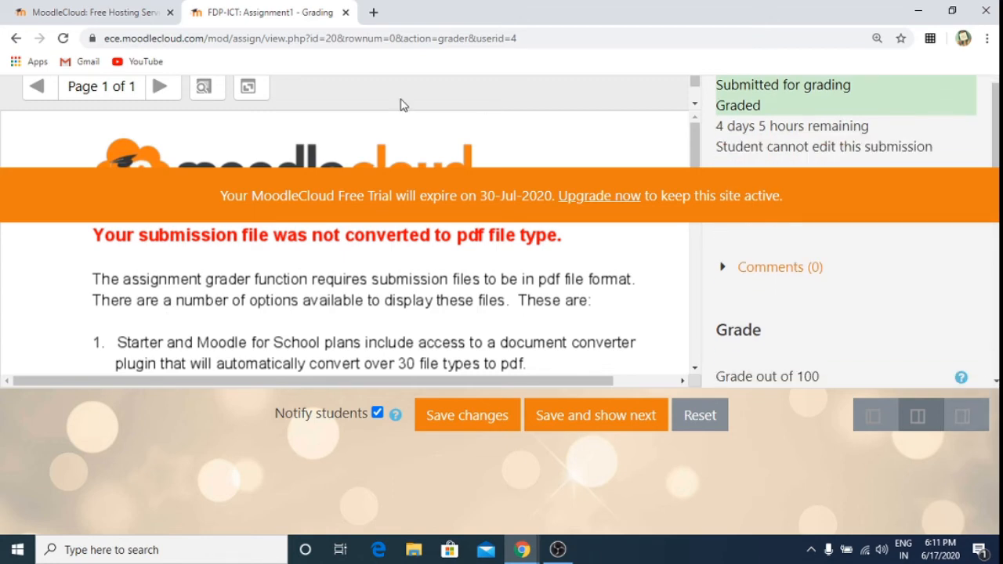
click(16, 38)
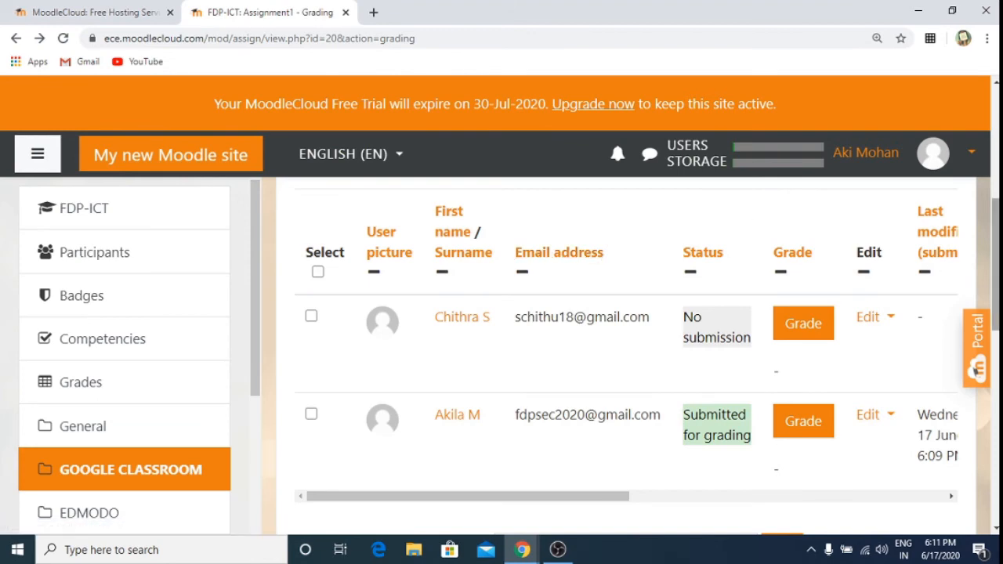
scroll(590, 204, up, 5)
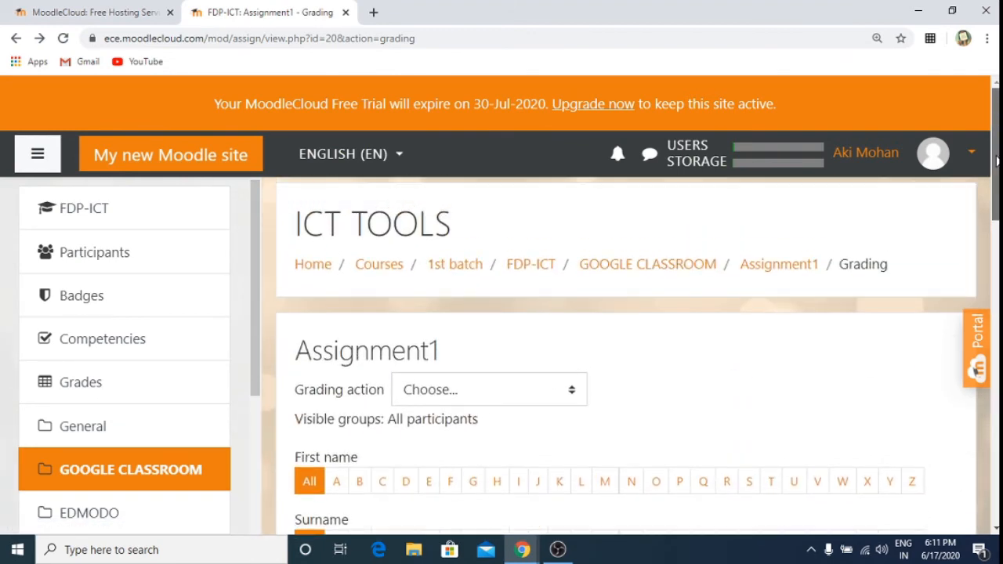
click(536, 274)
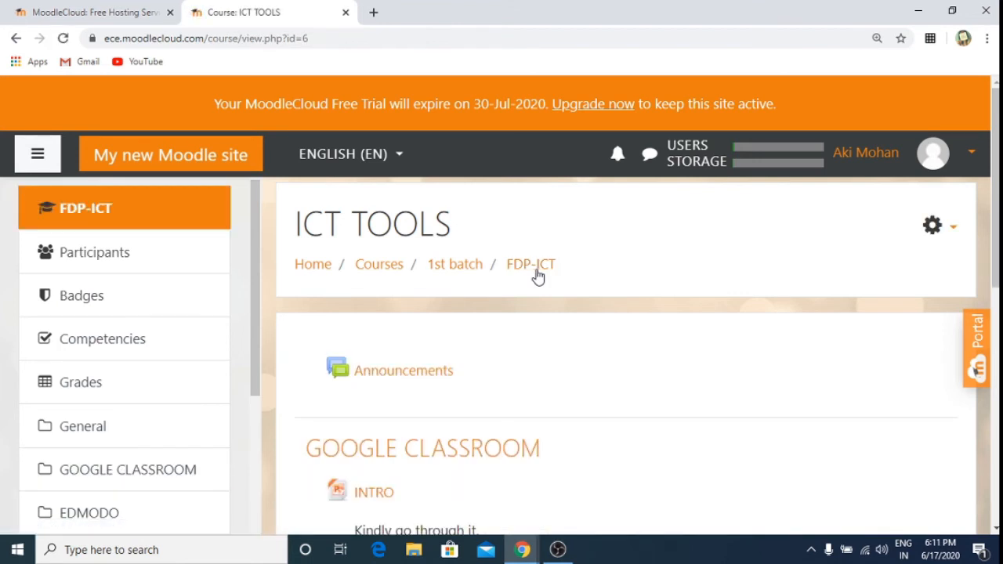
Step: Confirm Quiz1 is not yet open, then open its Edit settings form
scroll(536, 274, down, 5)
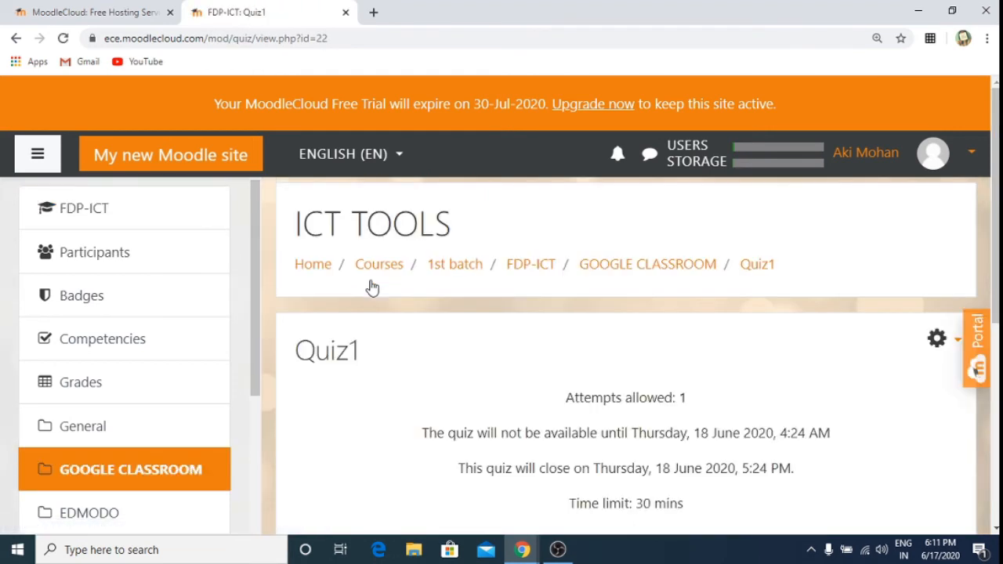
scroll(372, 288, down, 4)
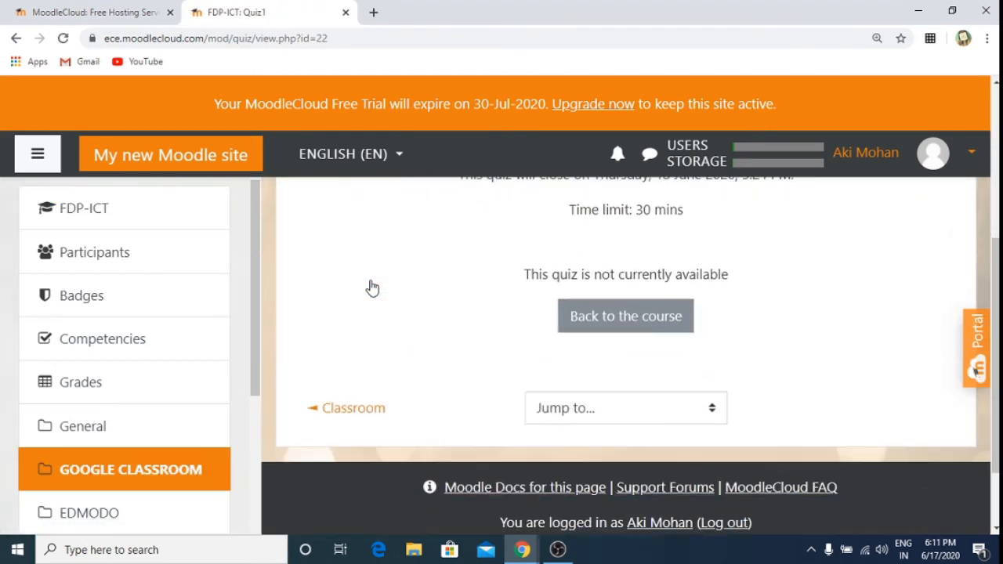
scroll(372, 288, up, 4)
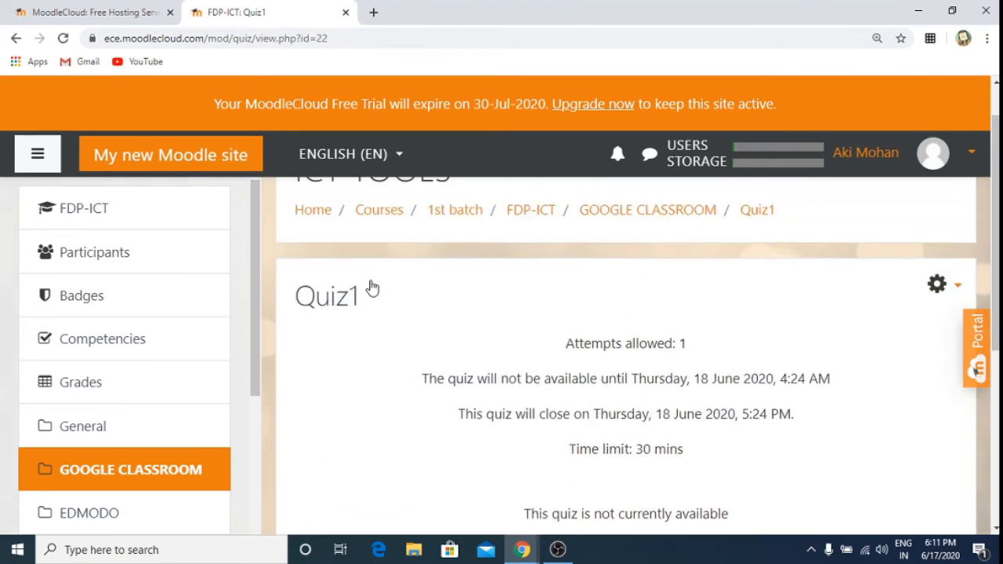
scroll(372, 288, down, 1)
scroll(372, 288, down, 4)
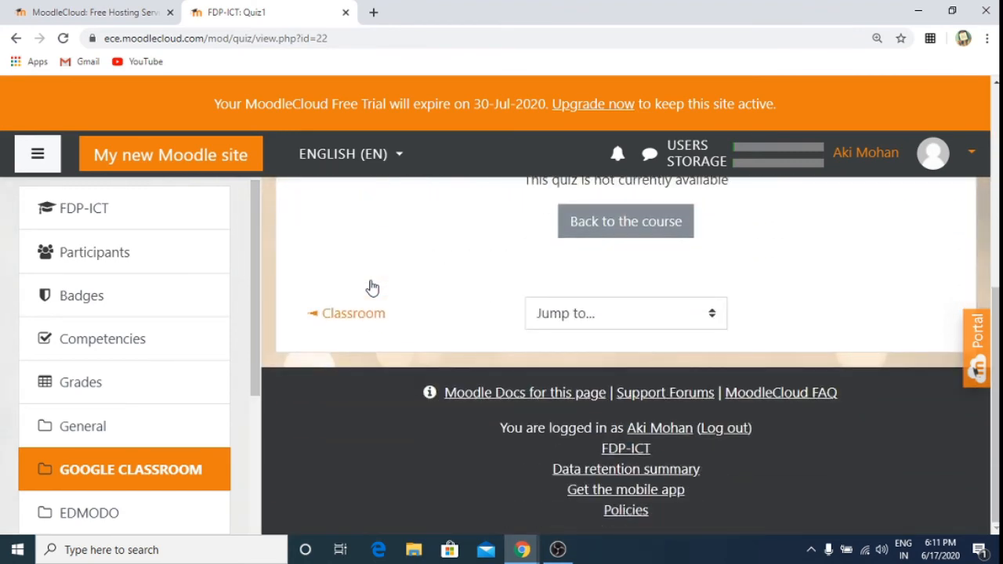
scroll(372, 289, up, 5)
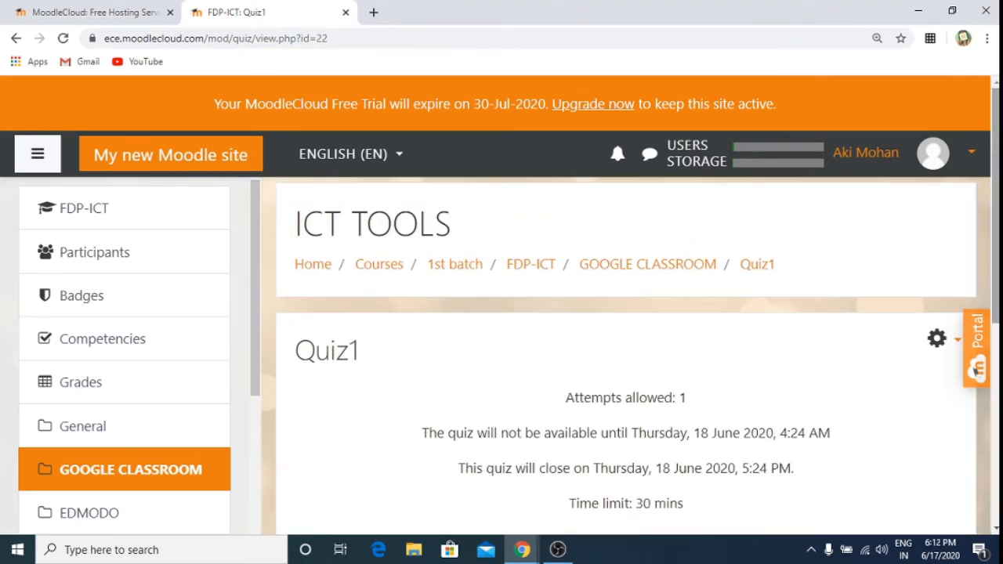
click(952, 338)
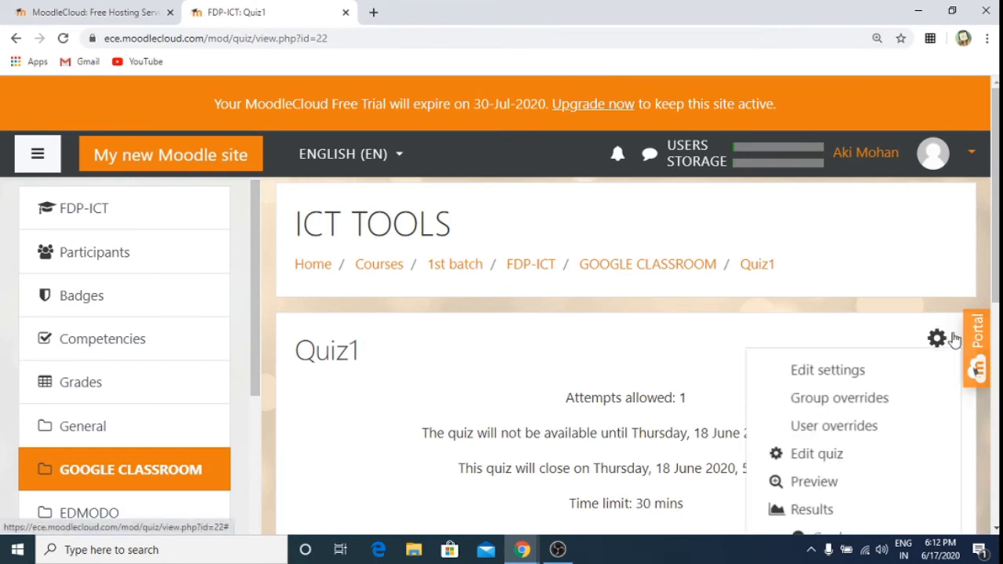
click(846, 373)
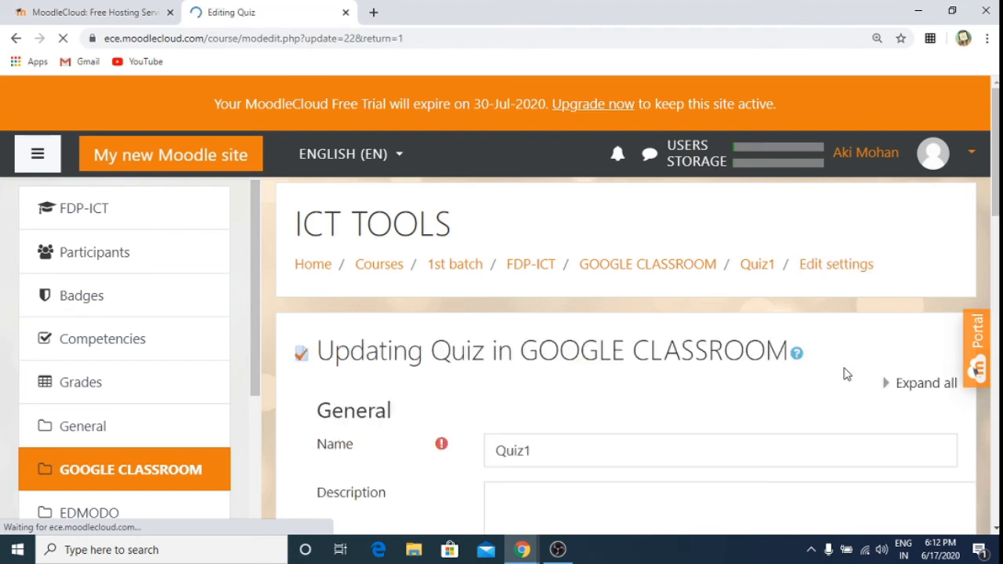
Step: Change Quiz1's Timing opening day to 17 June 2020 and save and display
scroll(846, 374, down, 5)
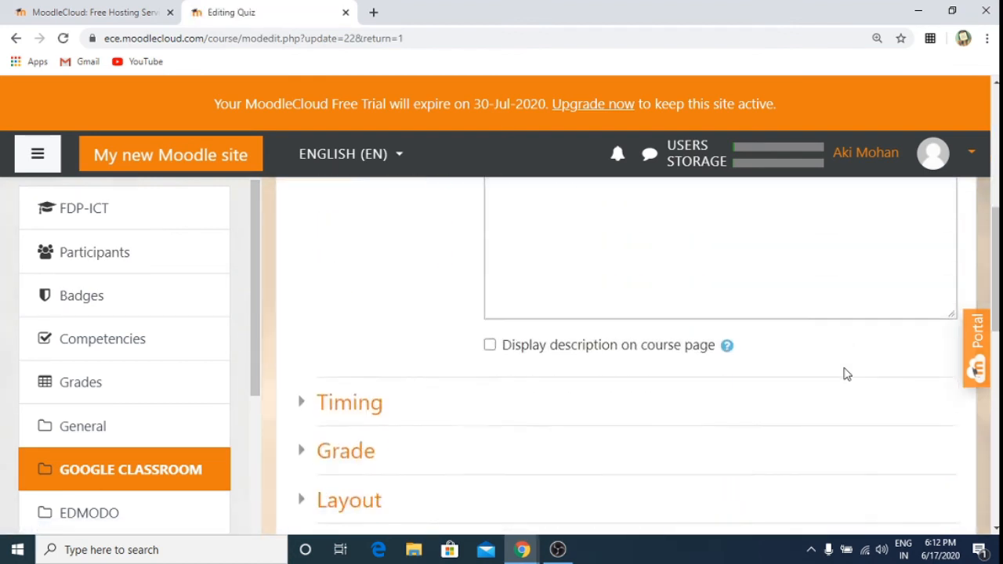
scroll(846, 373, down, 5)
scroll(846, 373, up, 3)
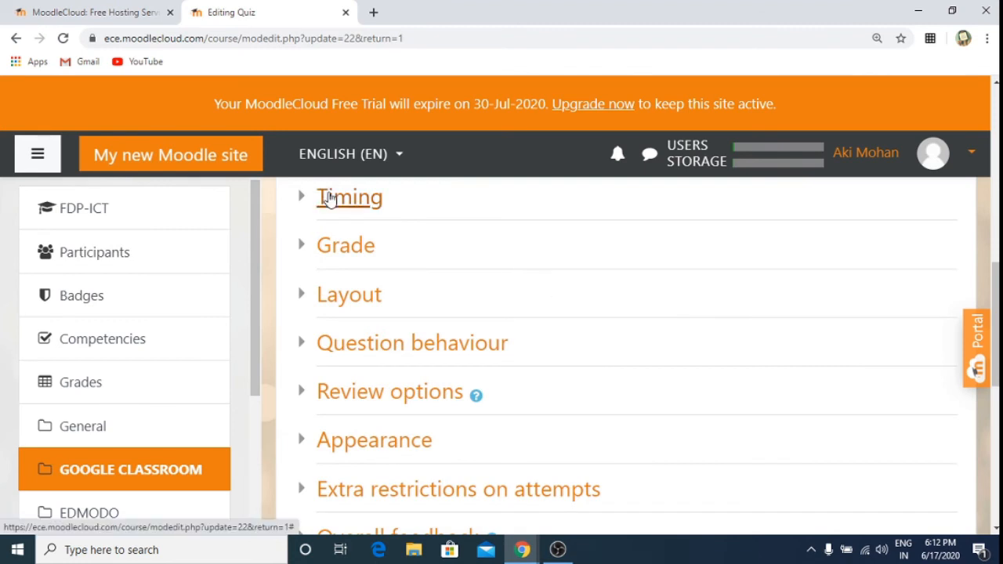
click(329, 199)
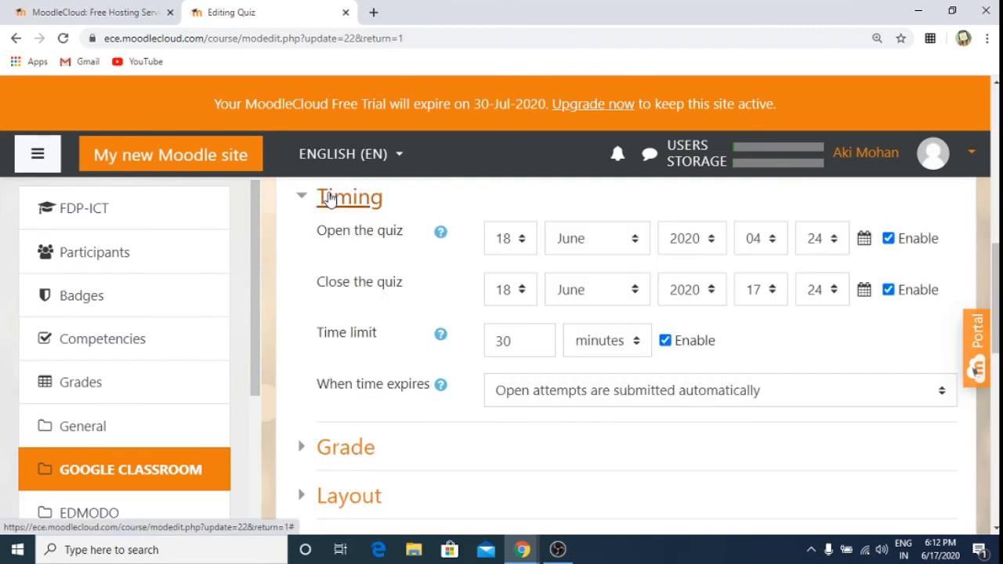
click(522, 240)
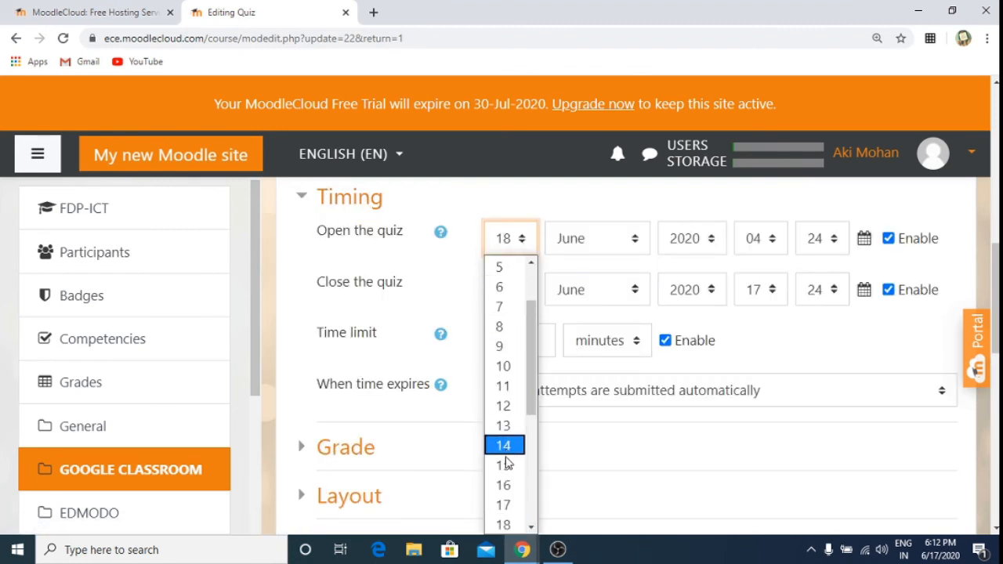
click(509, 505)
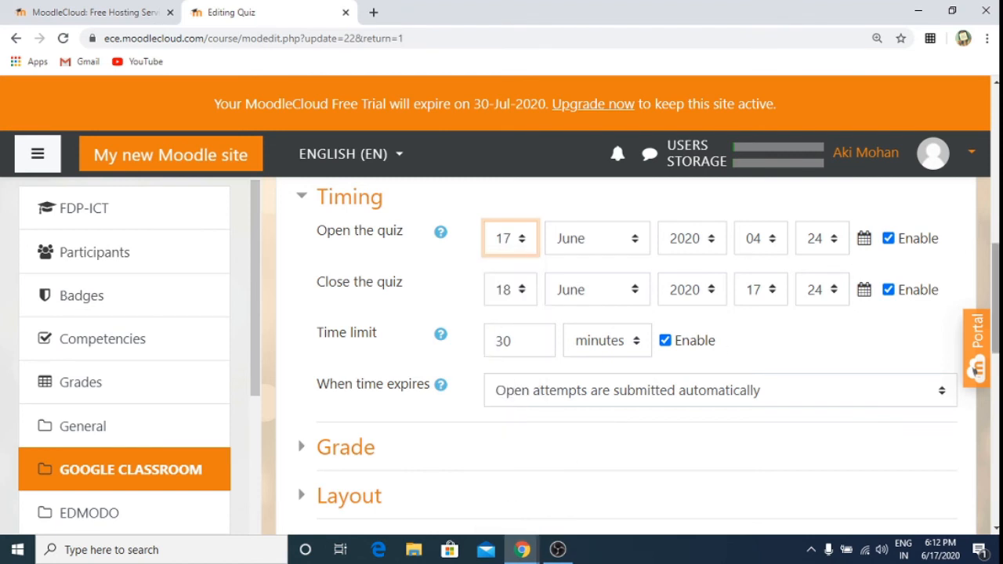
right_click(979, 359)
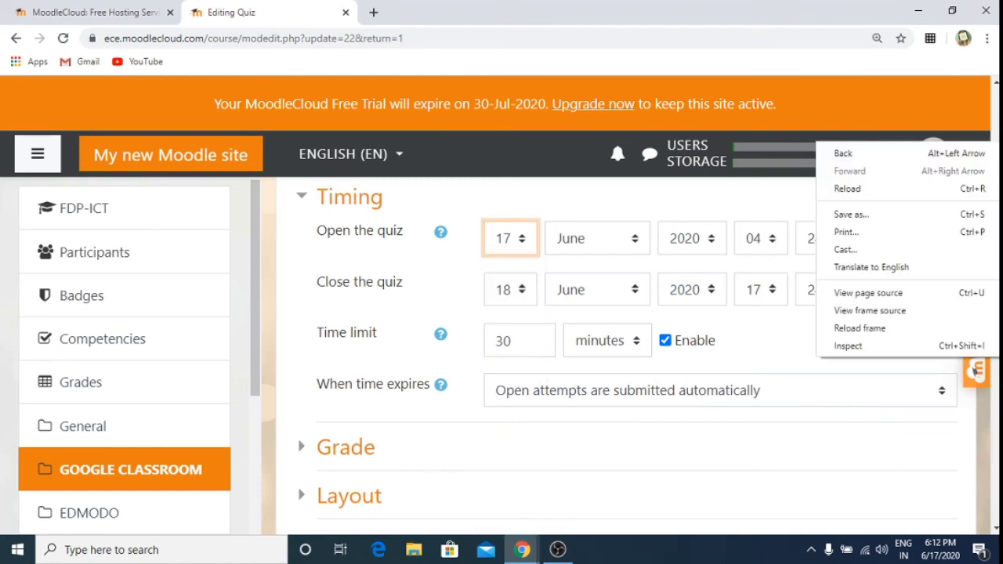
scroll(976, 368, down, 5)
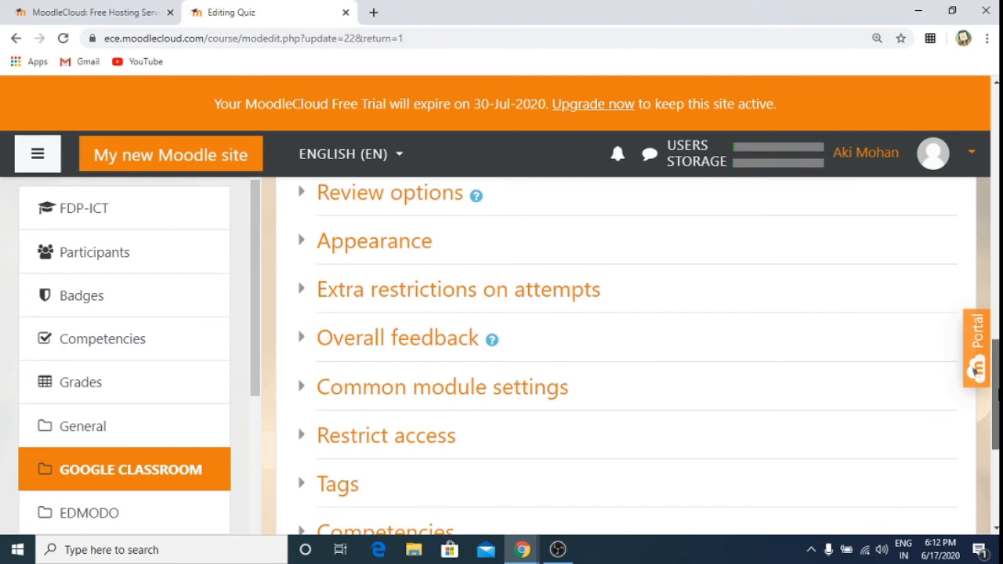
scroll(976, 368, down, 5)
click(727, 282)
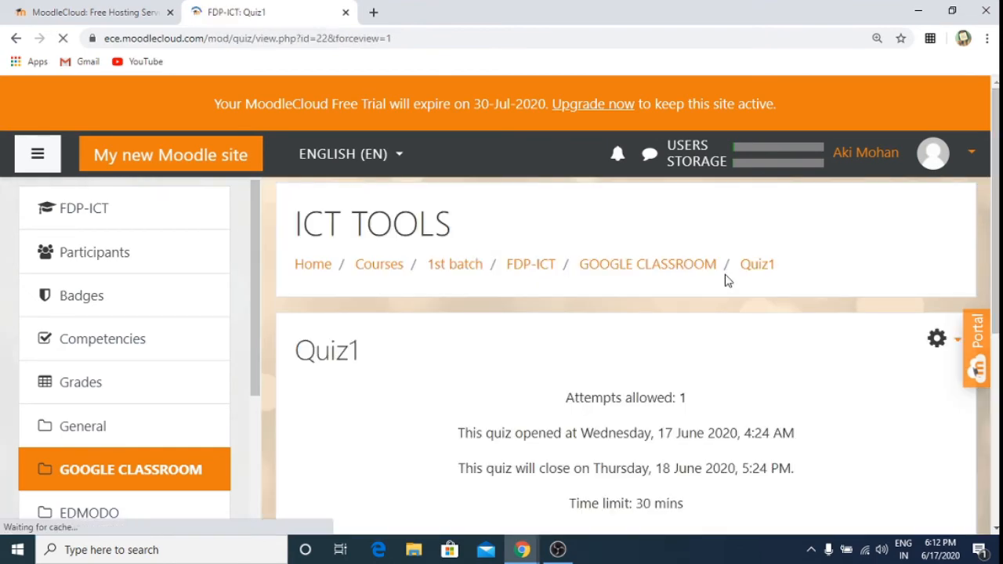
scroll(724, 274, down, 3)
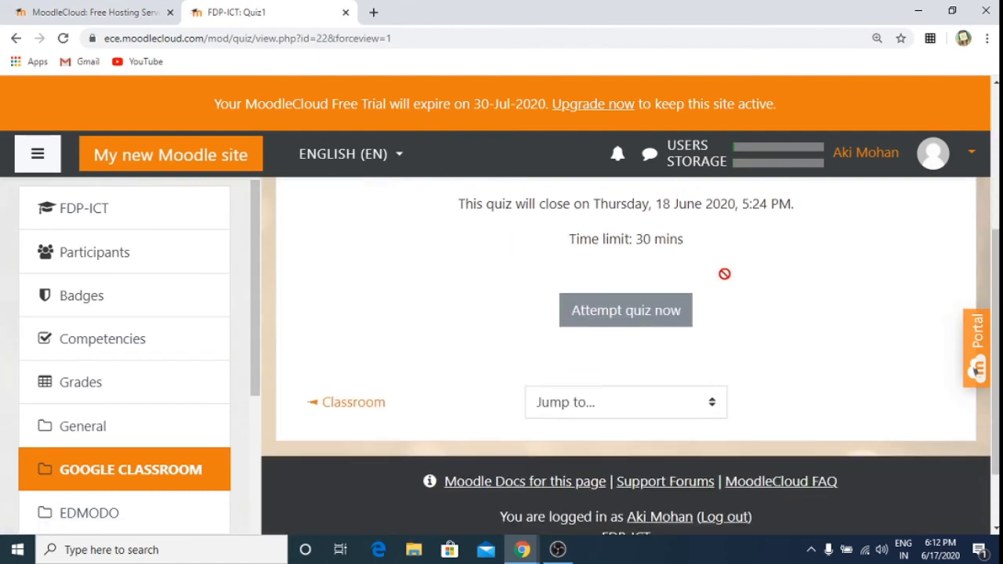
Step: Start a Quiz1 preview attempt and answer True to the Google Classroom question
click(609, 313)
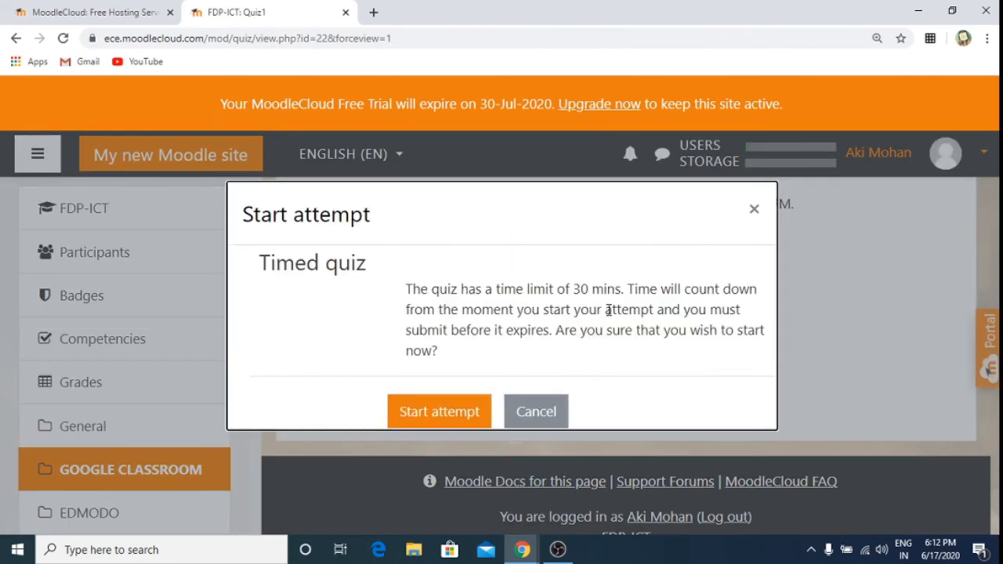
click(415, 420)
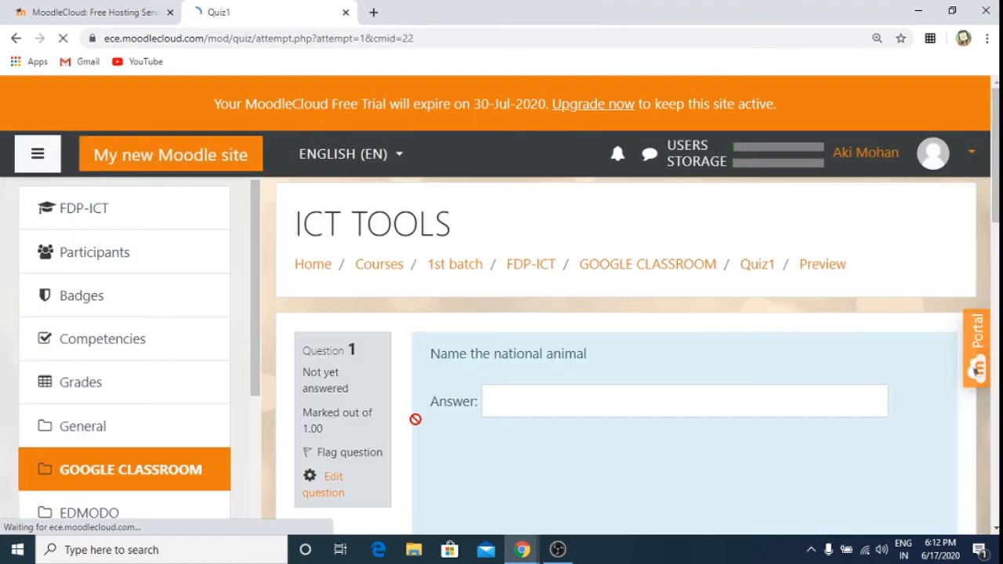
scroll(734, 328, down, 3)
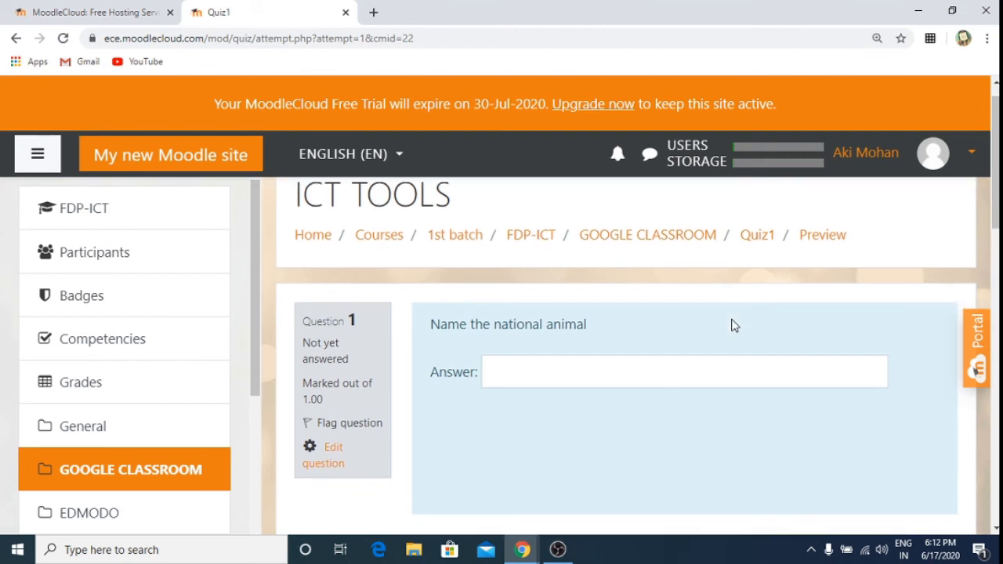
scroll(734, 326, down, 10)
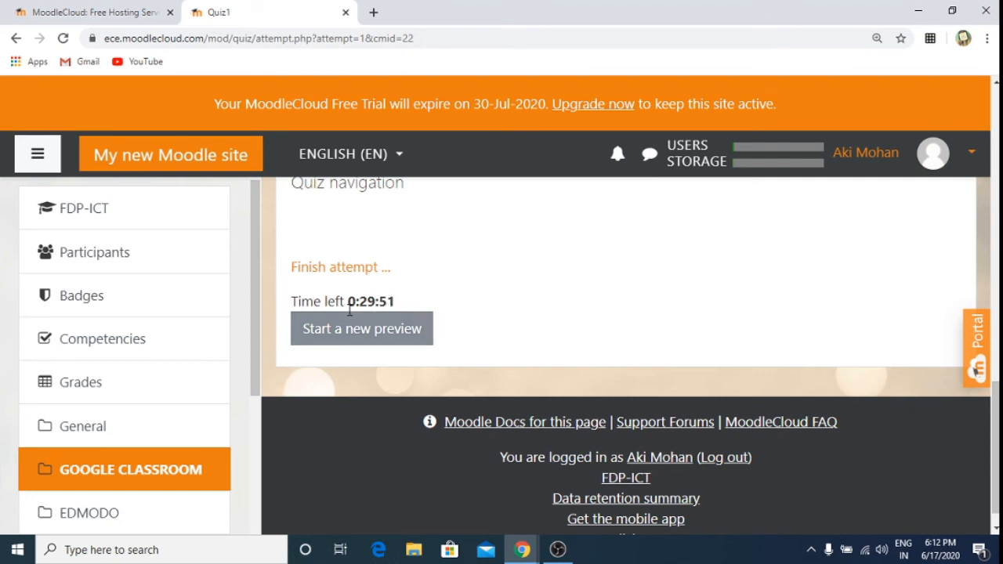
scroll(558, 309, up, 10)
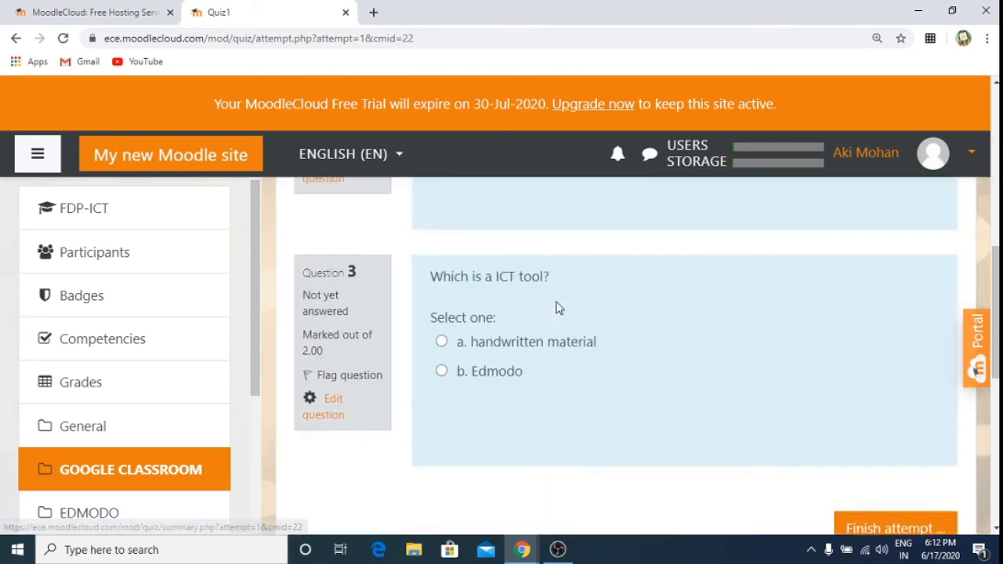
click(444, 344)
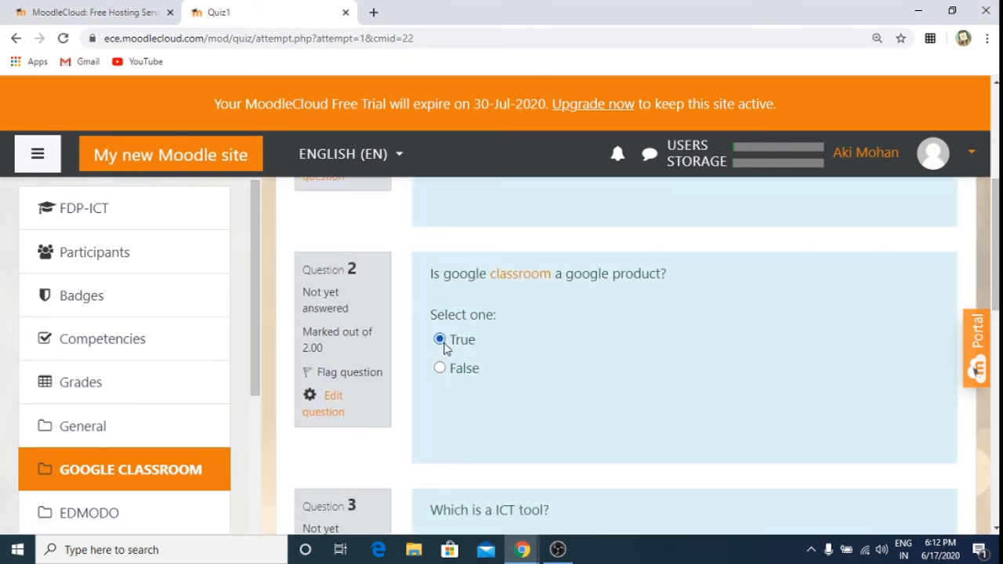
key(Down)
key(Up)
click(320, 224)
Step: Answer TIGER for the national animal, choose b. Edmodo, and finish the attempt
scroll(322, 224, up, 1)
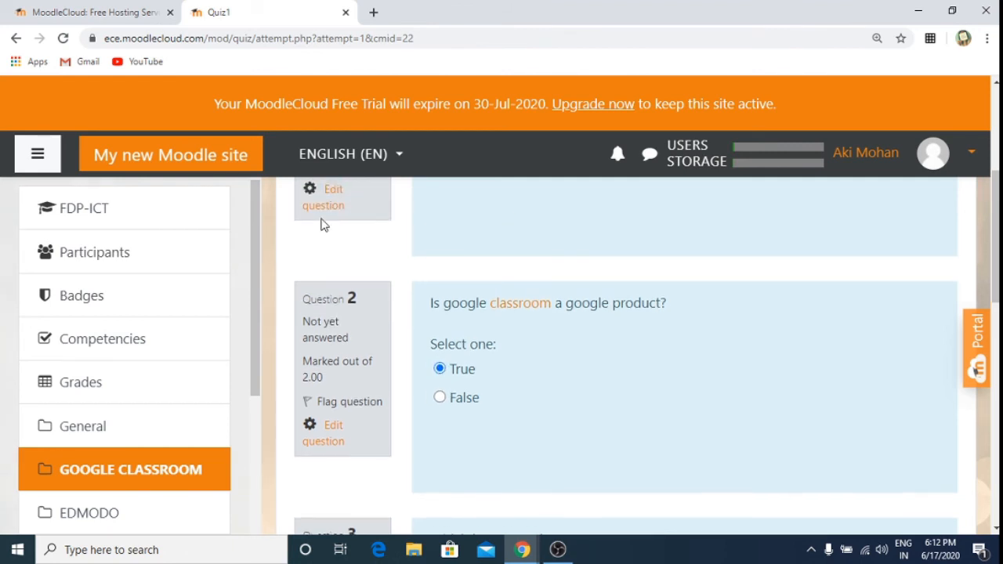
scroll(321, 224, up, 4)
click(567, 414)
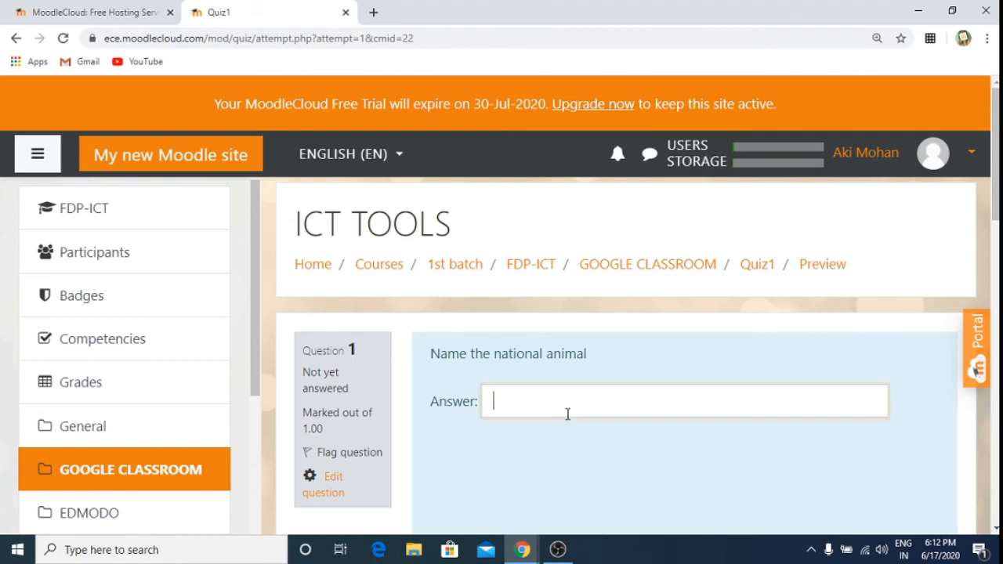
text(TIGER)
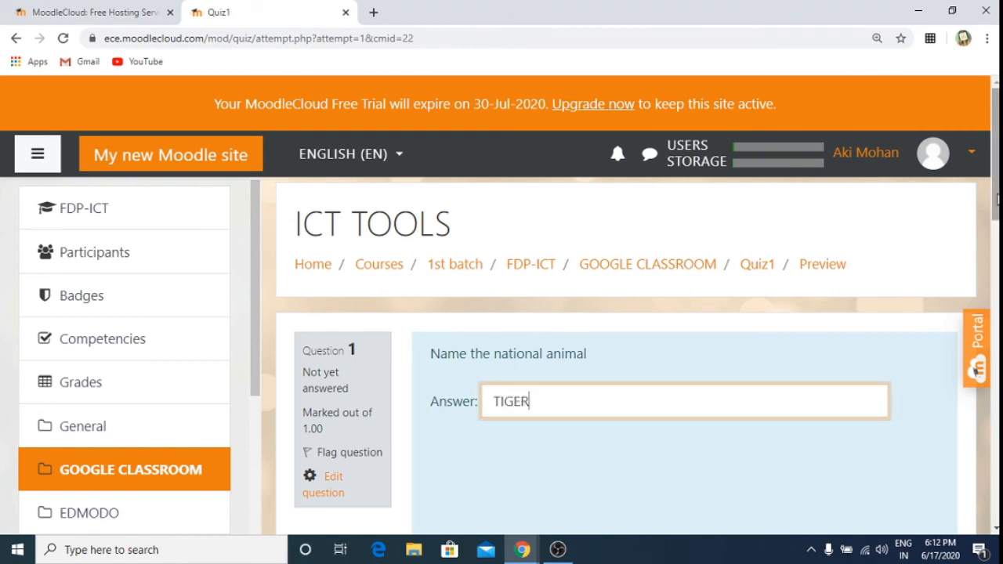
scroll(626, 353, down, 6)
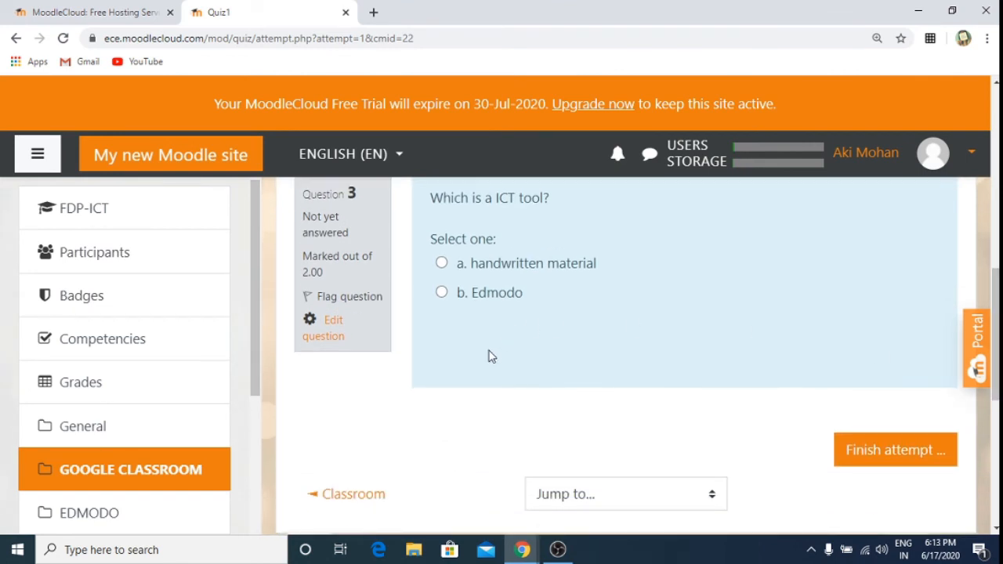
click(441, 292)
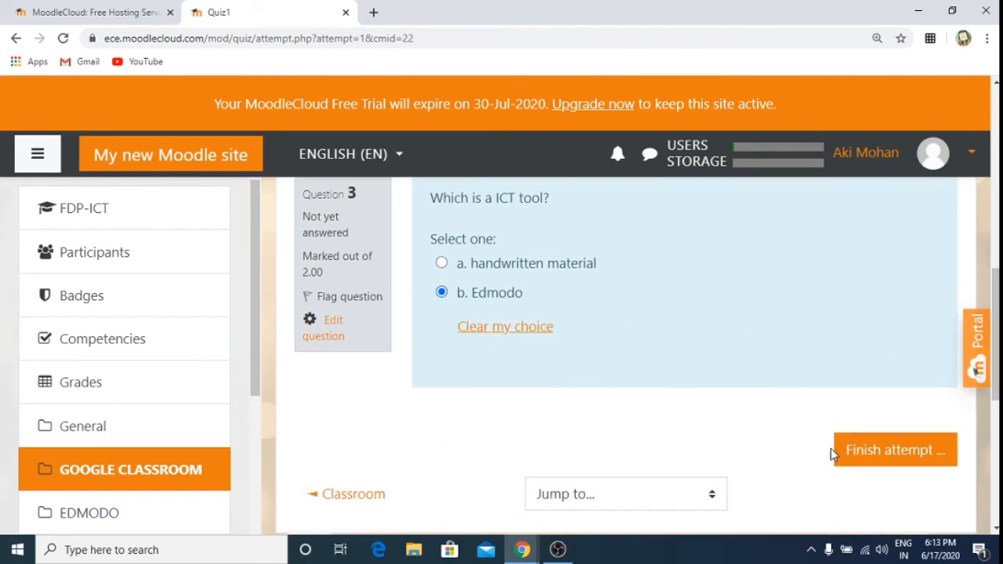
click(862, 453)
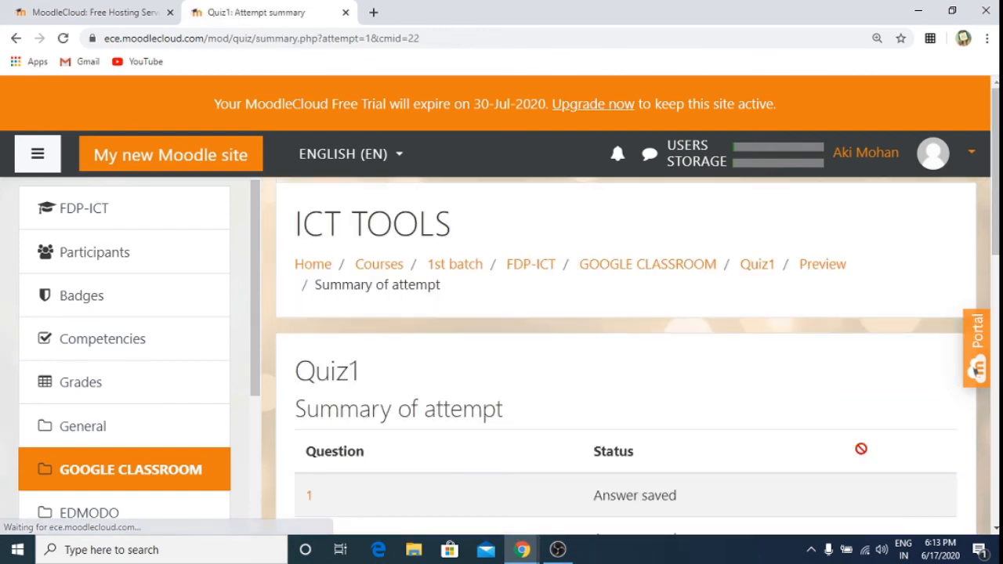
Step: Submit all answers of the Quiz1 preview attempt and confirm the submission
scroll(861, 449, down, 3)
scroll(861, 449, down, 4)
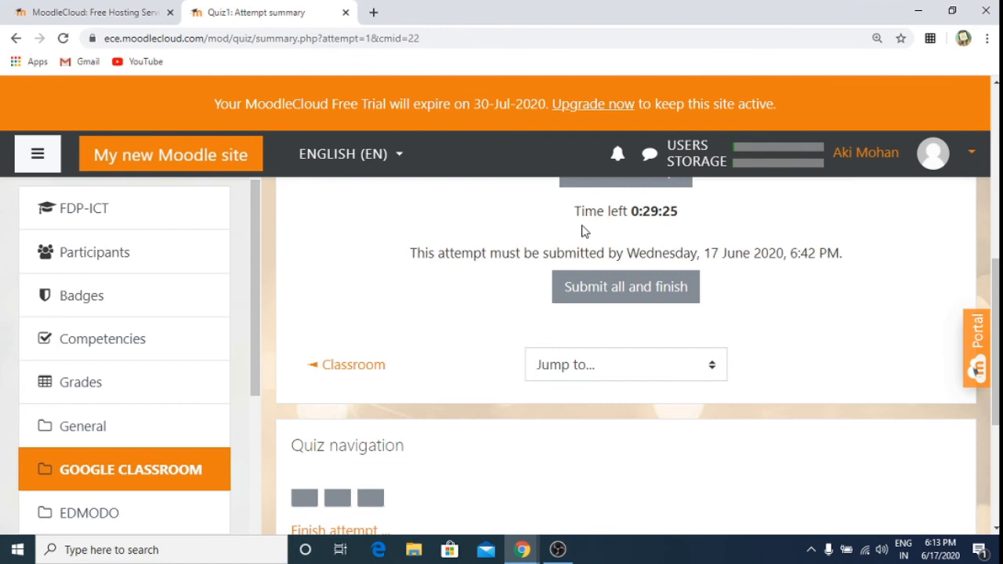
click(626, 300)
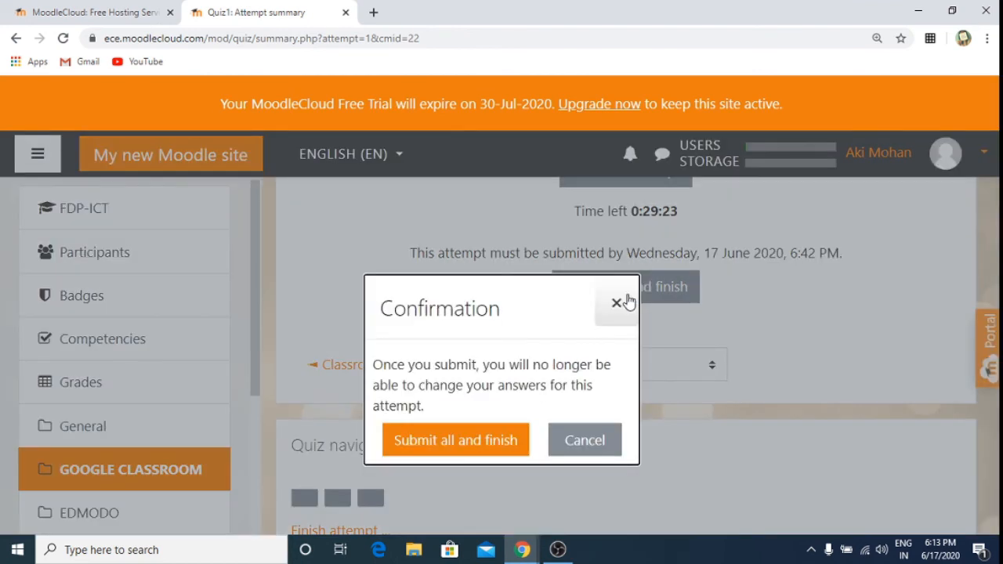
click(470, 443)
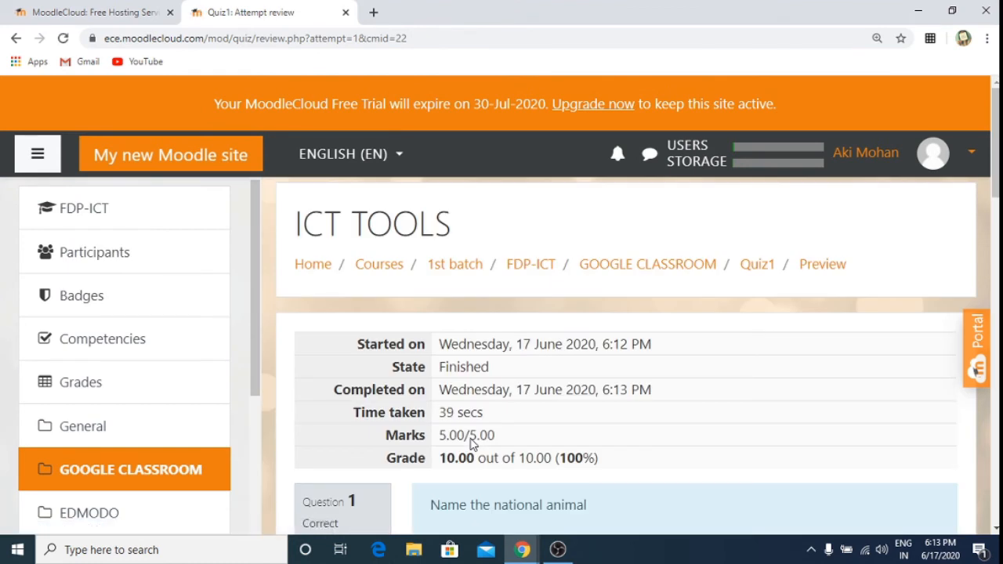
Step: Review the finished attempt: 5.00/5.00 marks, grade 10.00 out of 10.00 (100%)
scroll(471, 444, down, 4)
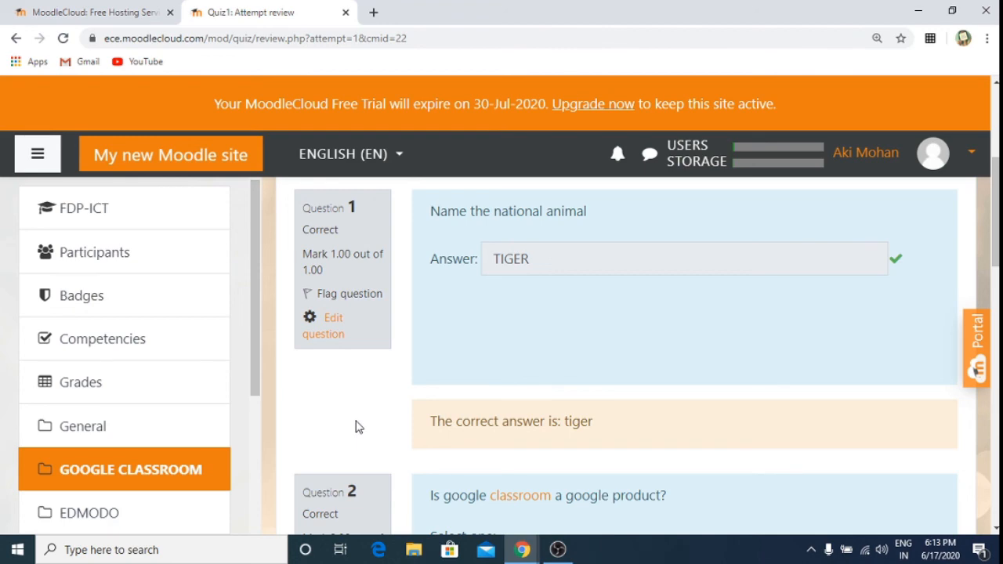
scroll(355, 426, down, 1)
scroll(355, 426, down, 12)
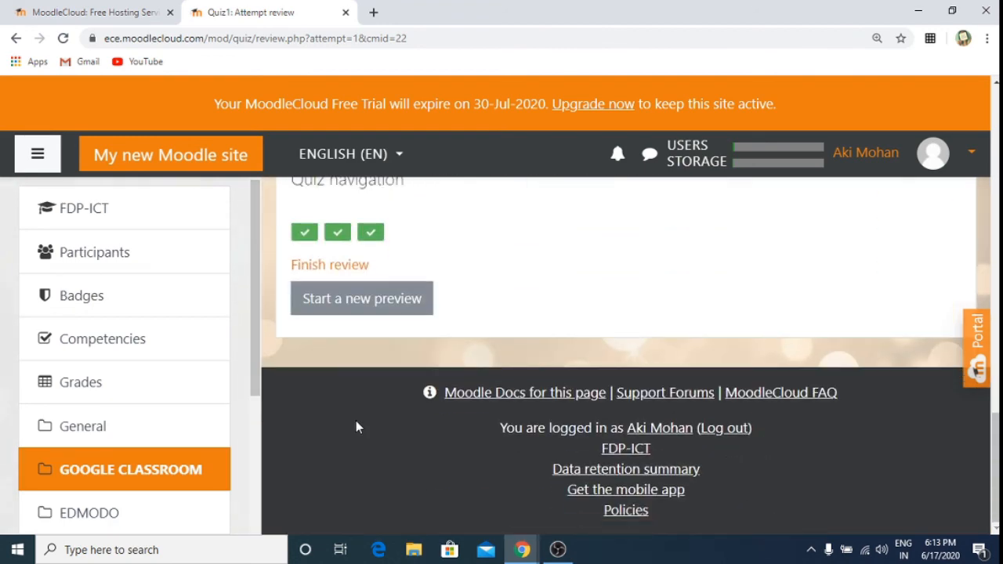
scroll(356, 426, up, 5)
scroll(355, 426, down, 2)
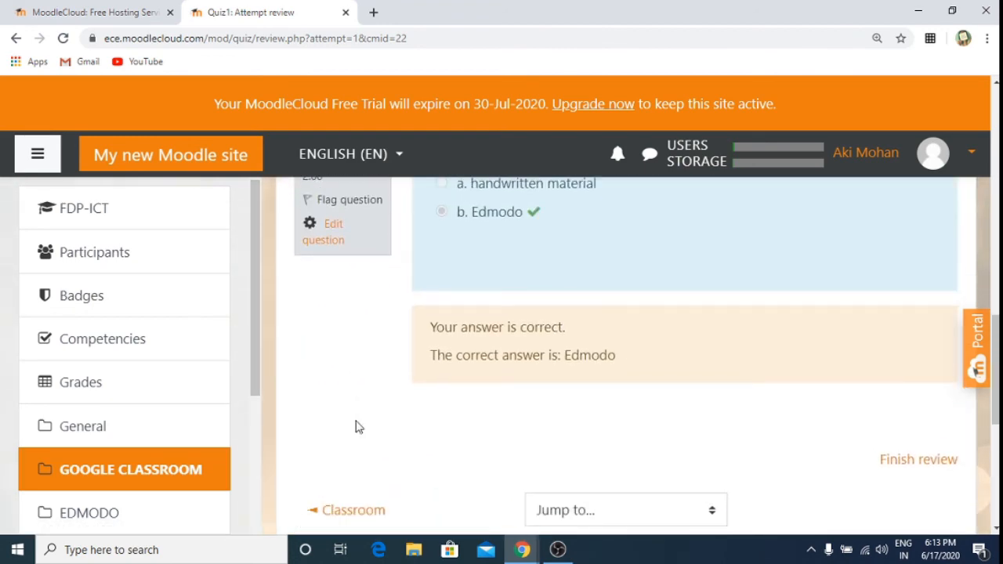
scroll(355, 426, up, 15)
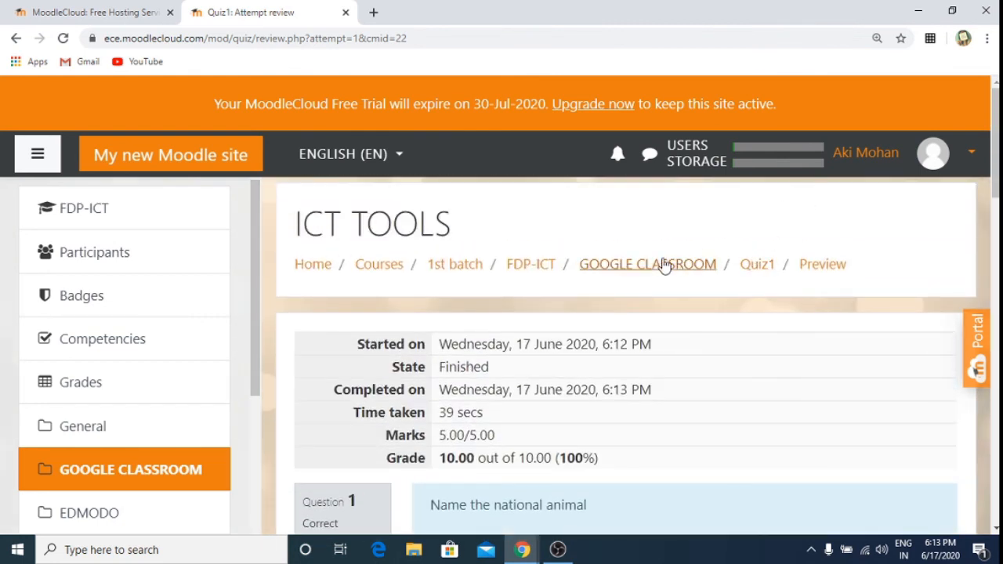
Step: Return to the FDP-ICT course, open Quiz1, and go to its User overrides page
click(549, 265)
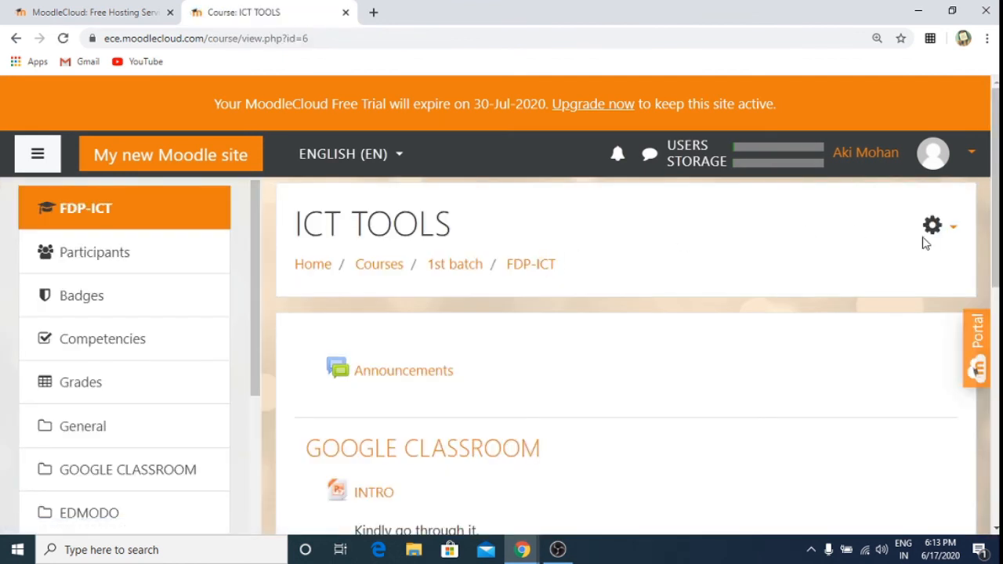
scroll(768, 463, down, 4)
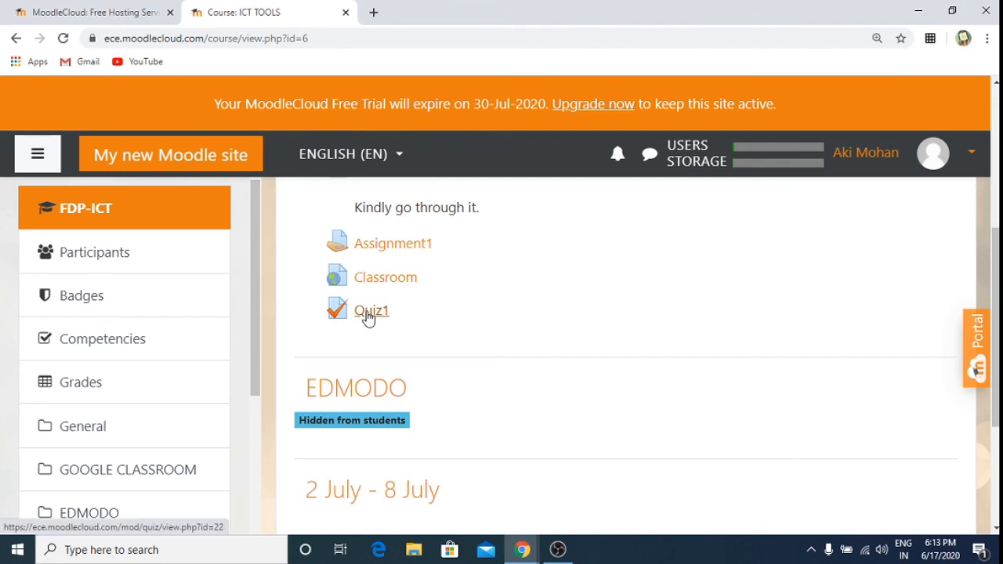
click(368, 313)
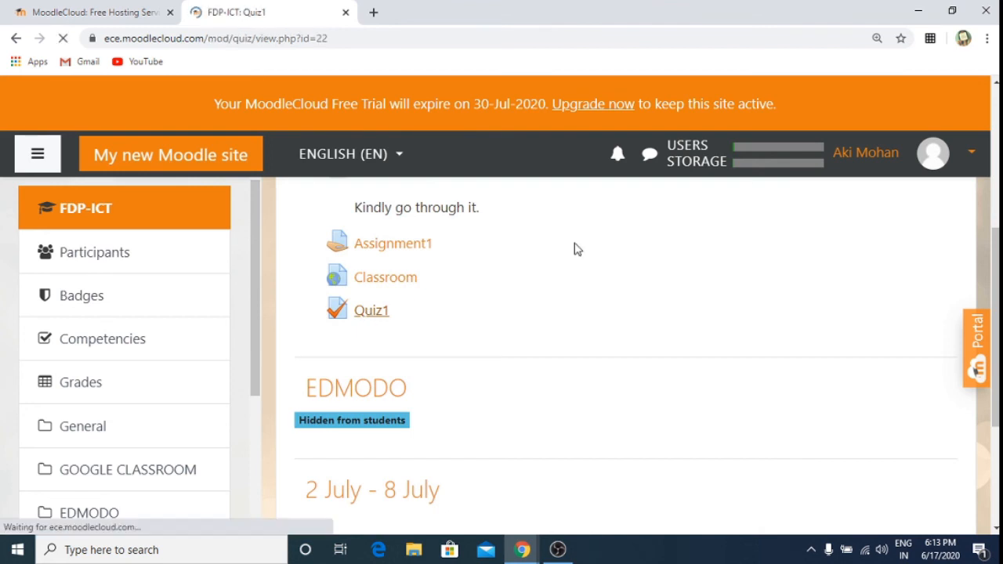
click(957, 340)
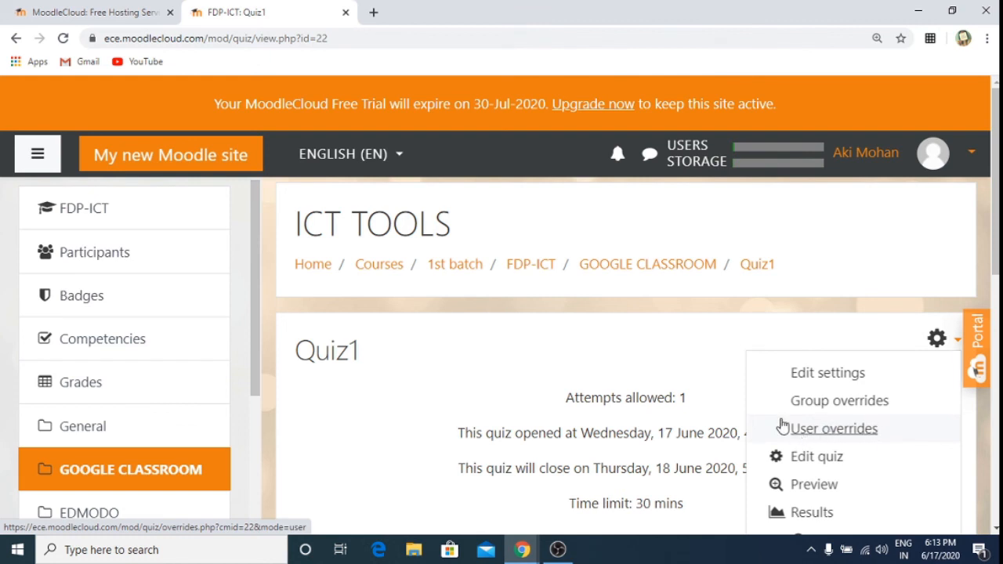
click(847, 436)
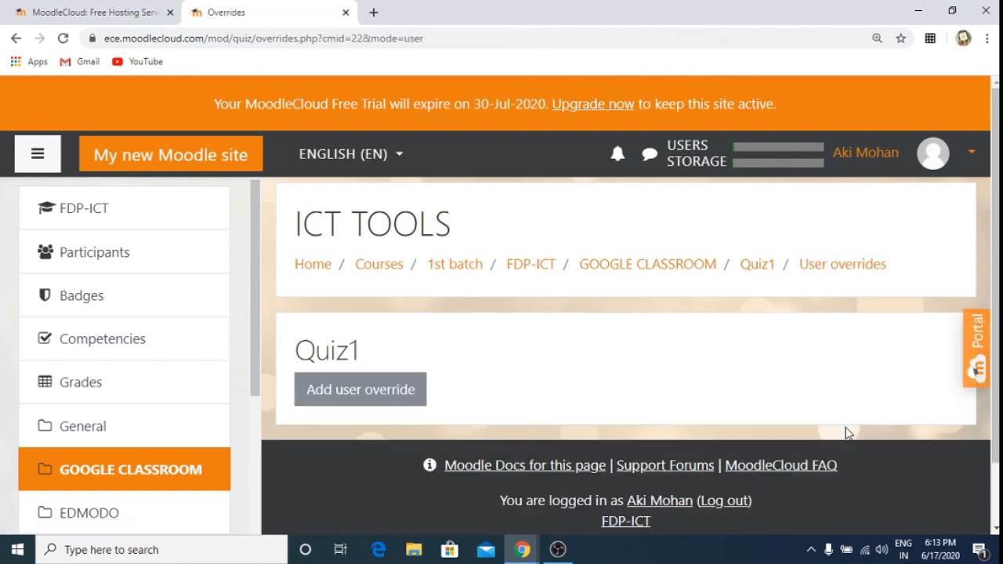
Step: Start a Quiz1 user override and pick the student found by searching 'c'
click(391, 391)
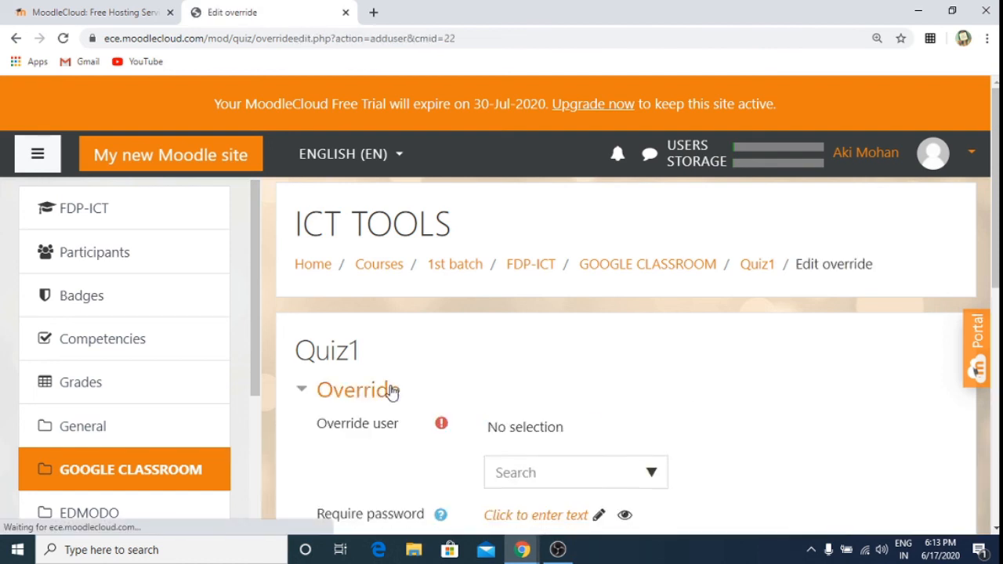
scroll(770, 415, down, 3)
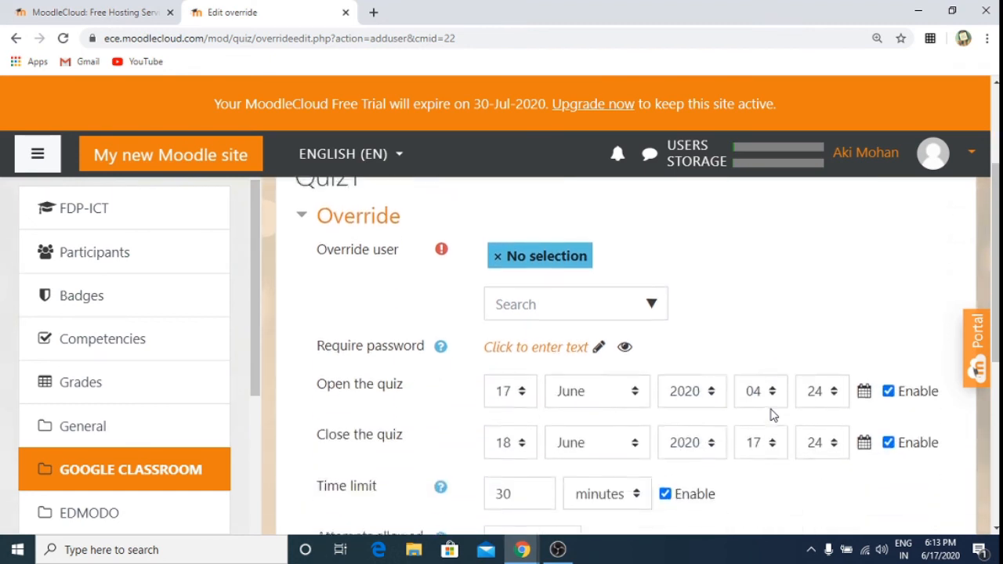
click(560, 306)
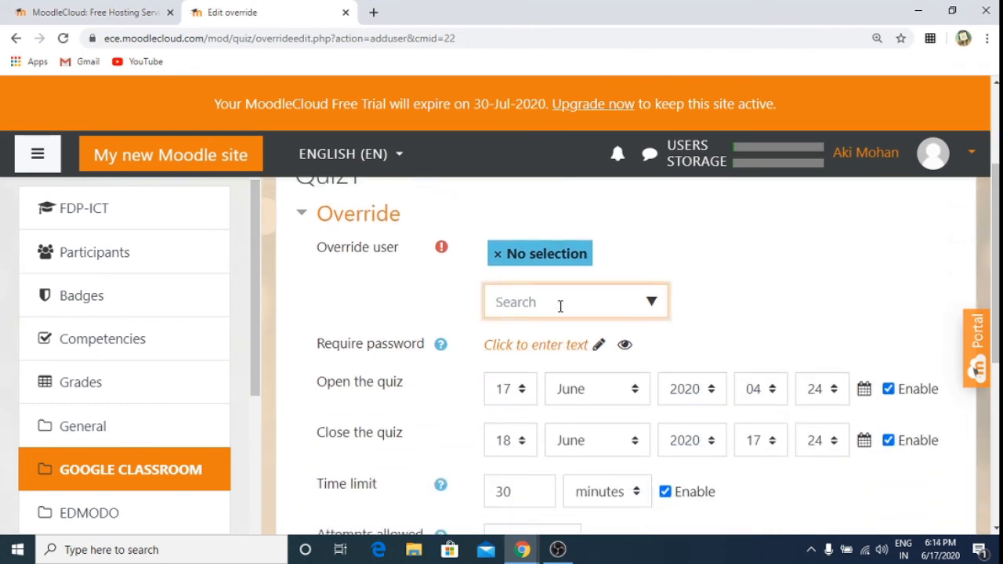
click(739, 319)
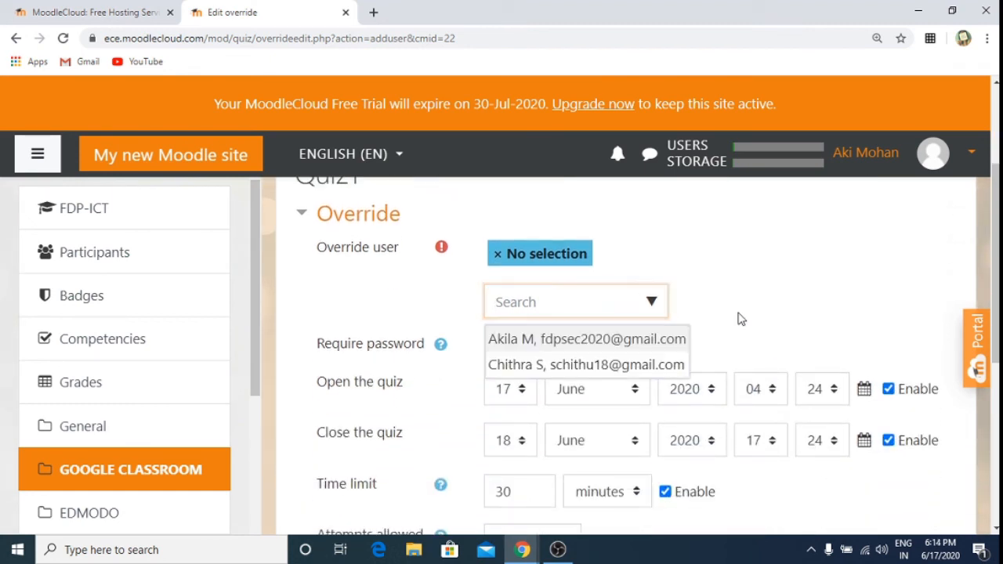
click(516, 306)
text(c)
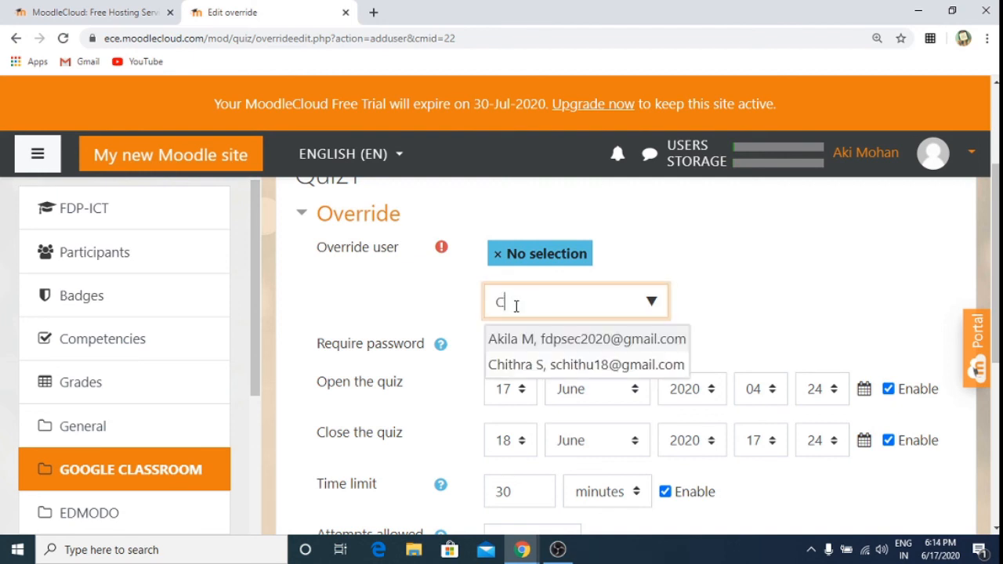
click(532, 365)
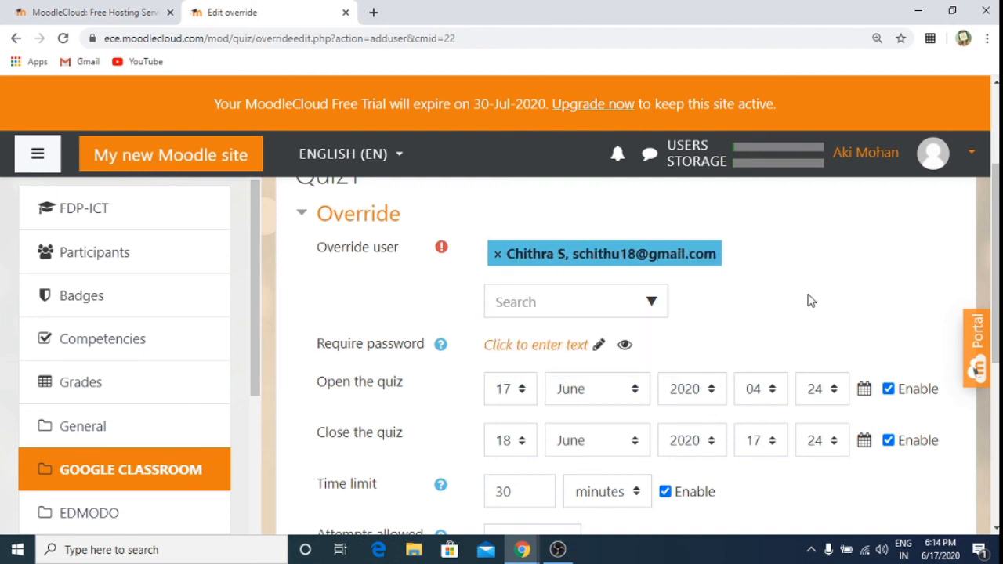
Step: Review the override dates (closing 18 June 2020 17:24, 30 minutes, 1 attempt), then return to GOOGLE CLASSROOM
scroll(810, 301, down, 2)
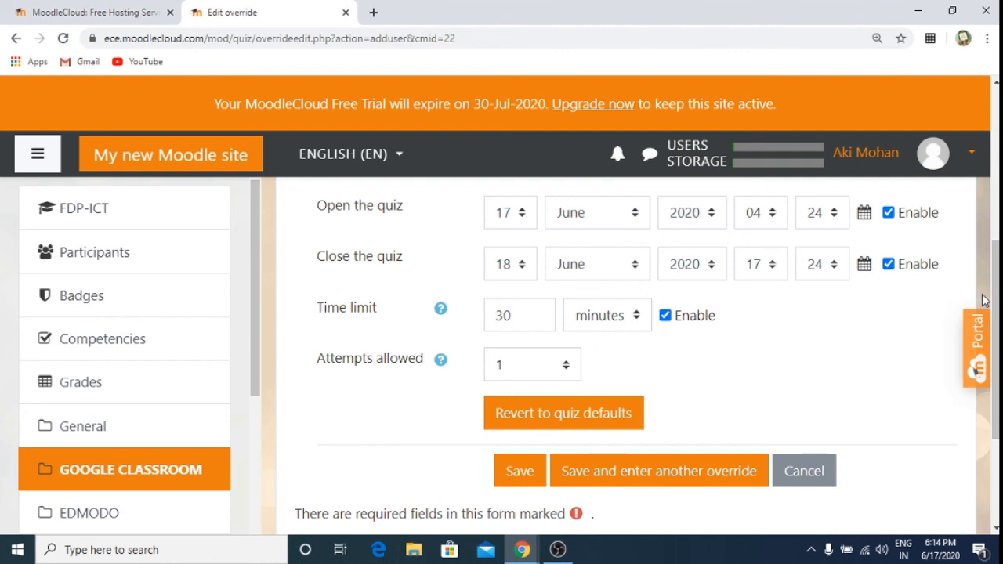
scroll(995, 337, up, 5)
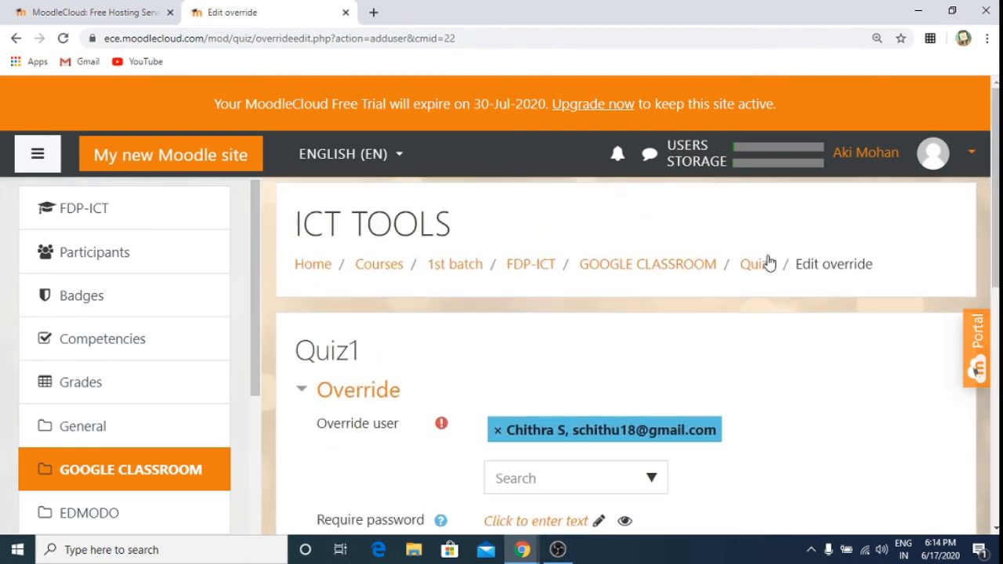
click(647, 264)
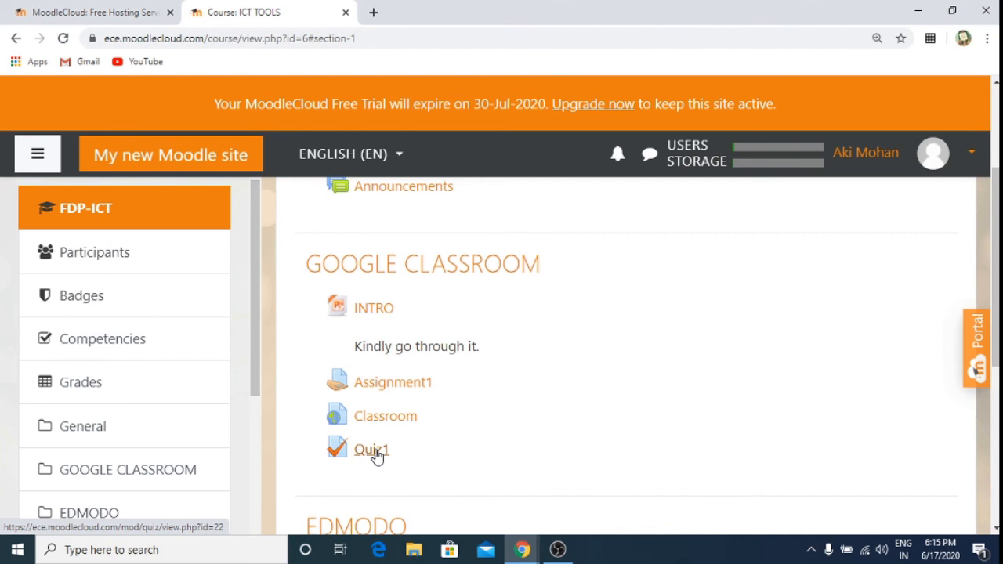